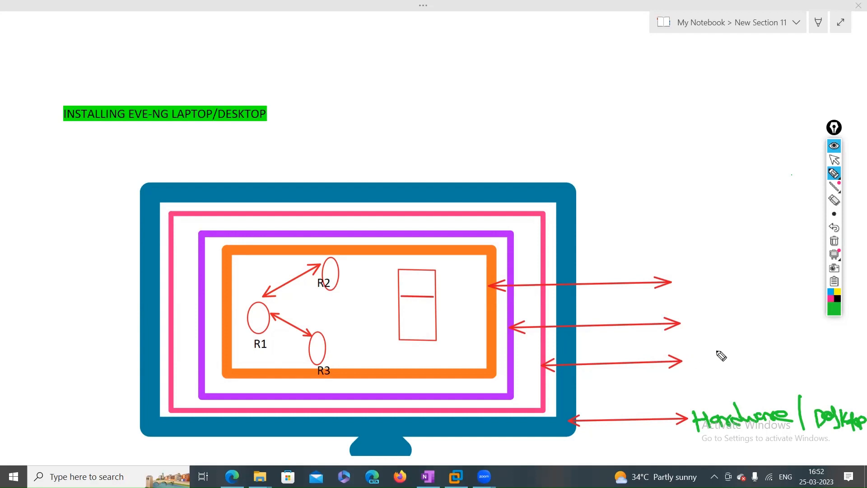
Handwrite 'win10 | base OS' in pink ink beside the diagram's third arrow
{"action": "left_click", "coordinate": [833, 309]}
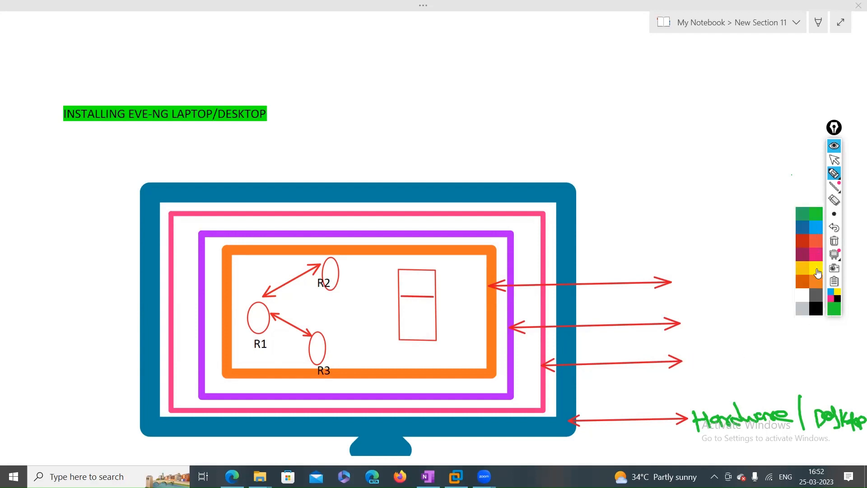
{"action": "left_click", "coordinate": [816, 261]}
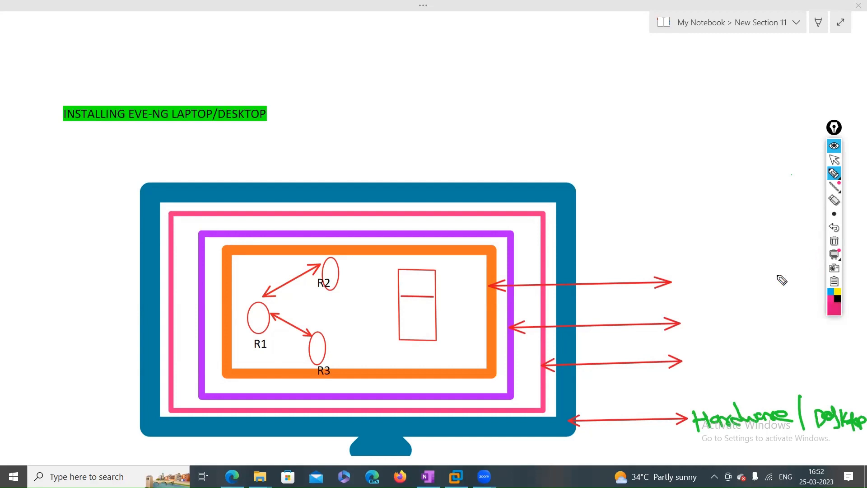
{"action": "mouse_move", "coordinate": [687, 356]}
{"action": "left_mouse_down"}
{"action": "mouse_move", "coordinate": [741, 357]}
{"action": "mouse_move", "coordinate": [749, 339]}
{"action": "mouse_move", "coordinate": [750, 375]}
{"action": "left_mouse_up"}
{"action": "mouse_move", "coordinate": [760, 339]}
{"action": "left_mouse_down"}
{"action": "mouse_move", "coordinate": [759, 351]}
{"action": "mouse_move", "coordinate": [811, 357]}
{"action": "mouse_move", "coordinate": [818, 346]}
{"action": "mouse_move", "coordinate": [829, 360]}
{"action": "left_mouse_up"}
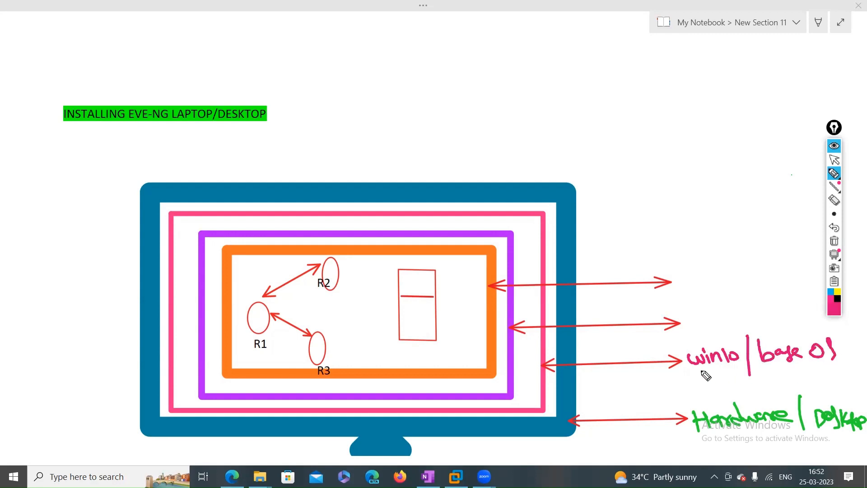
{"action": "left_click_drag", "start_coordinate": [673, 347], "coordinate": [678, 349]}
{"action": "left_click_drag", "start_coordinate": [559, 430], "coordinate": [586, 425]}
{"action": "mouse_move", "coordinate": [835, 177]}
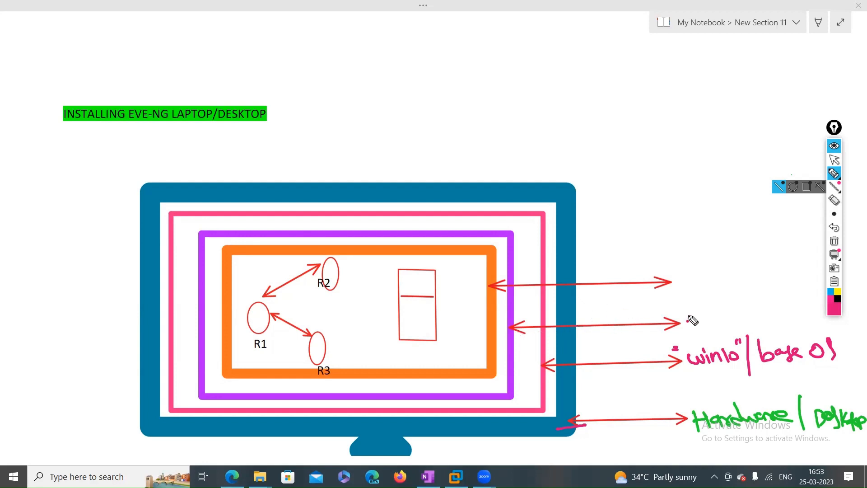
Handwrite 'VMware workstation or player 15.x' in light blue beside the second arrow
{"action": "left_click", "coordinate": [833, 303]}
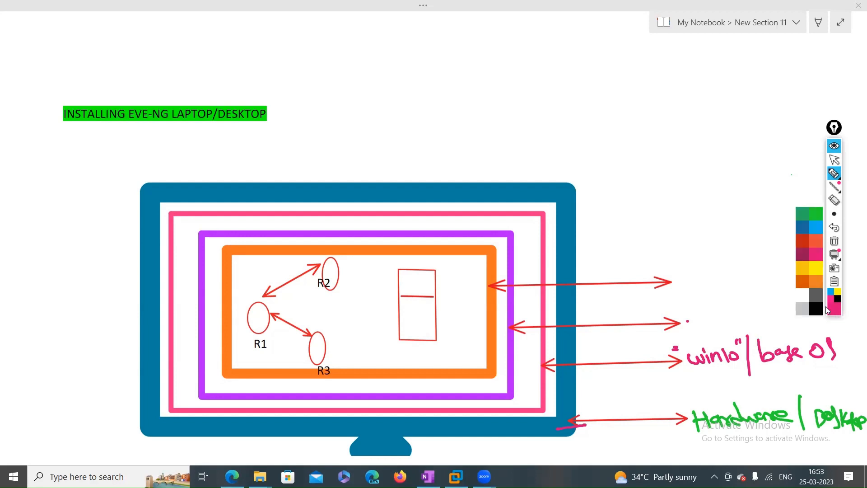
{"action": "left_click", "coordinate": [816, 233]}
{"action": "mouse_move", "coordinate": [684, 315]}
{"action": "left_mouse_down"}
{"action": "mouse_move", "coordinate": [701, 326]}
{"action": "mouse_move", "coordinate": [759, 305]}
{"action": "mouse_move", "coordinate": [773, 313]}
{"action": "left_mouse_up"}
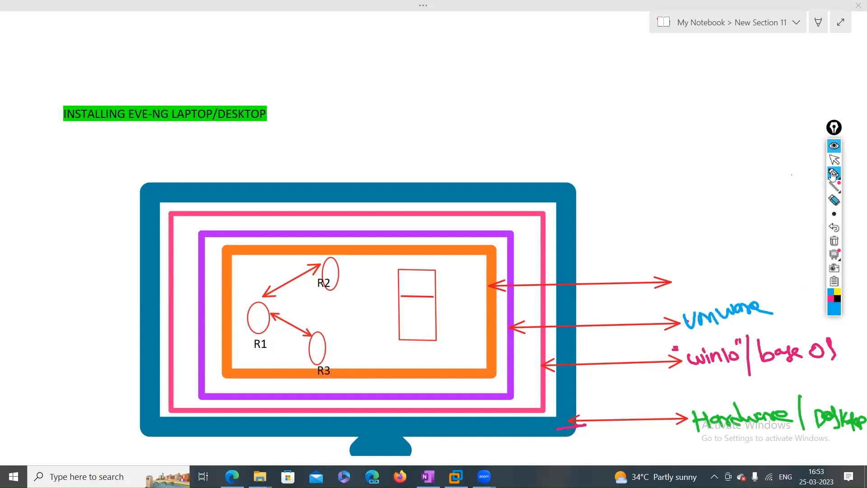
{"action": "left_click_drag", "start_coordinate": [833, 128], "coordinate": [815, 39]}
{"action": "left_click_drag", "start_coordinate": [781, 301], "coordinate": [866, 301]}
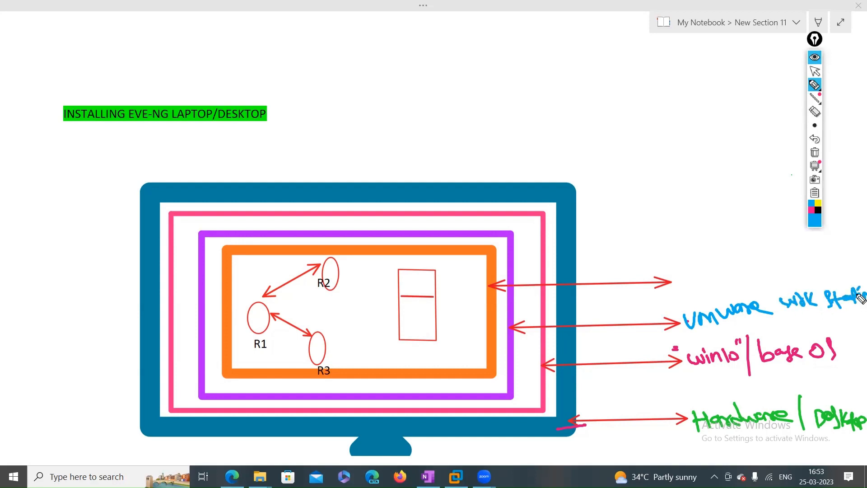
{"action": "mouse_move", "coordinate": [770, 320]}
{"action": "left_mouse_down"}
{"action": "mouse_move", "coordinate": [787, 319]}
{"action": "mouse_move", "coordinate": [779, 348]}
{"action": "mouse_move", "coordinate": [786, 337]}
{"action": "mouse_move", "coordinate": [826, 344]}
{"action": "left_mouse_up"}
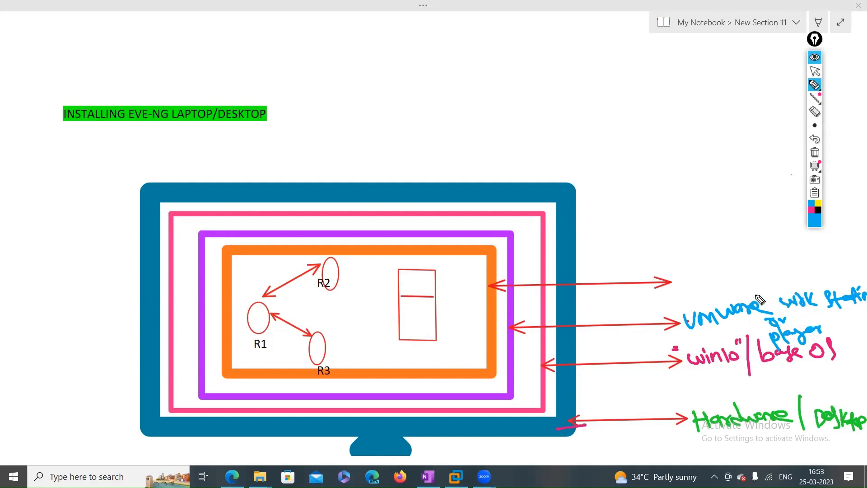
{"action": "left_click", "coordinate": [837, 326]}
{"action": "mouse_move", "coordinate": [831, 322]}
{"action": "left_mouse_down"}
{"action": "mouse_move", "coordinate": [830, 331]}
{"action": "mouse_move", "coordinate": [863, 335]}
{"action": "left_mouse_up"}
{"action": "left_click_drag", "start_coordinate": [863, 321], "coordinate": [853, 335]}
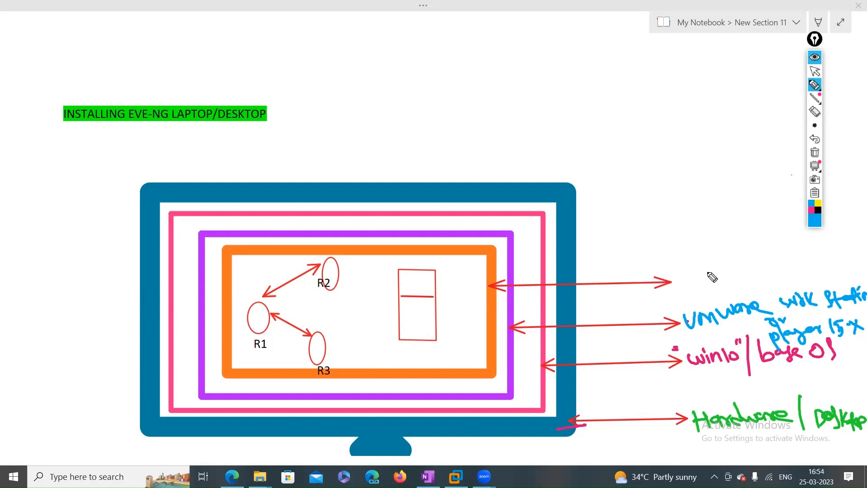
{"action": "mouse_move", "coordinate": [679, 270]}
{"action": "left_mouse_down"}
{"action": "mouse_move", "coordinate": [684, 282]}
{"action": "mouse_move", "coordinate": [698, 267]}
{"action": "left_mouse_up"}
Erase the stray blue stroke by the top arrow and return to the pen
{"action": "left_click", "coordinate": [815, 112]}
{"action": "left_click", "coordinate": [690, 279]}
{"action": "left_click", "coordinate": [814, 85]}
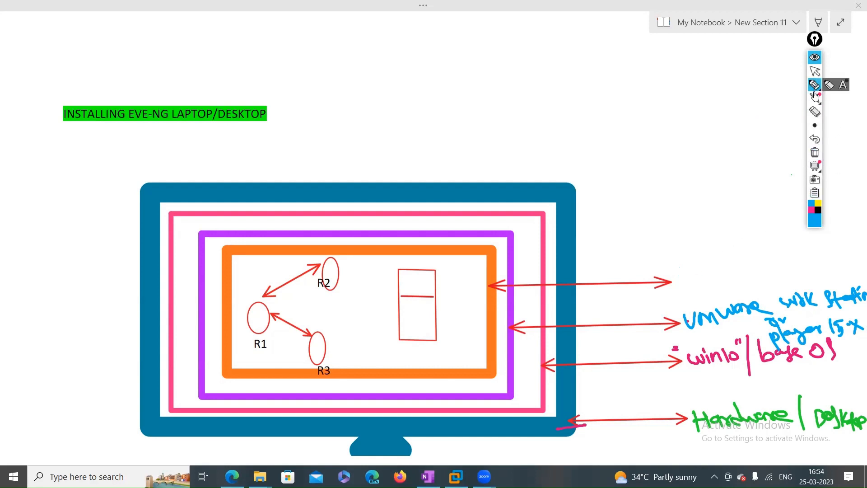
{"action": "left_click", "coordinate": [815, 227]}
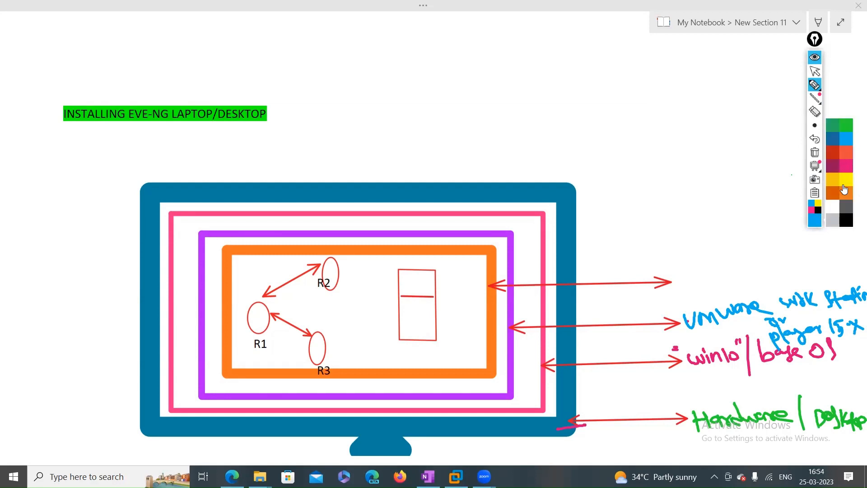
Write 'Ubuntu | EveNg 5.x' in dark orange by the top arrow, underlined in orange and yellow
{"action": "left_click", "coordinate": [835, 194]}
{"action": "mouse_move", "coordinate": [676, 274]}
{"action": "left_mouse_down"}
{"action": "mouse_move", "coordinate": [699, 276]}
{"action": "mouse_move", "coordinate": [707, 262]}
{"action": "mouse_move", "coordinate": [730, 277]}
{"action": "mouse_move", "coordinate": [754, 267]}
{"action": "mouse_move", "coordinate": [762, 287]}
{"action": "mouse_move", "coordinate": [804, 267]}
{"action": "mouse_move", "coordinate": [861, 269]}
{"action": "left_mouse_up"}
{"action": "left_click", "coordinate": [763, 248]}
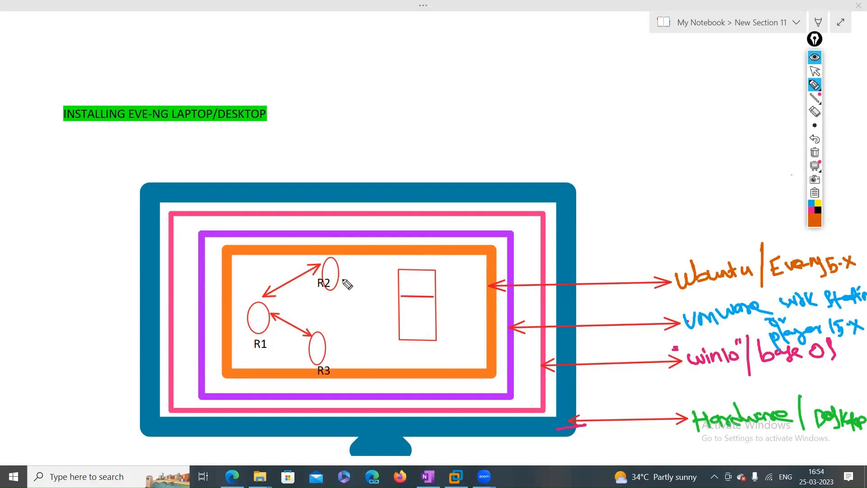
{"action": "mouse_move", "coordinate": [781, 282]}
{"action": "left_mouse_down"}
{"action": "mouse_move", "coordinate": [836, 282]}
{"action": "mouse_move", "coordinate": [833, 289]}
{"action": "left_mouse_up"}
{"action": "left_click", "coordinate": [818, 204]}
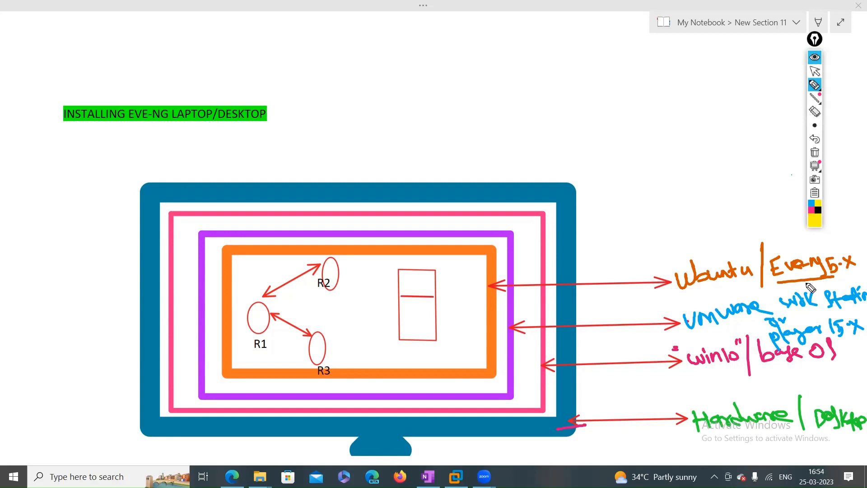
{"action": "mouse_move", "coordinate": [781, 283]}
{"action": "left_mouse_down"}
{"action": "mouse_move", "coordinate": [837, 280]}
{"action": "mouse_move", "coordinate": [682, 294]}
{"action": "left_mouse_up"}
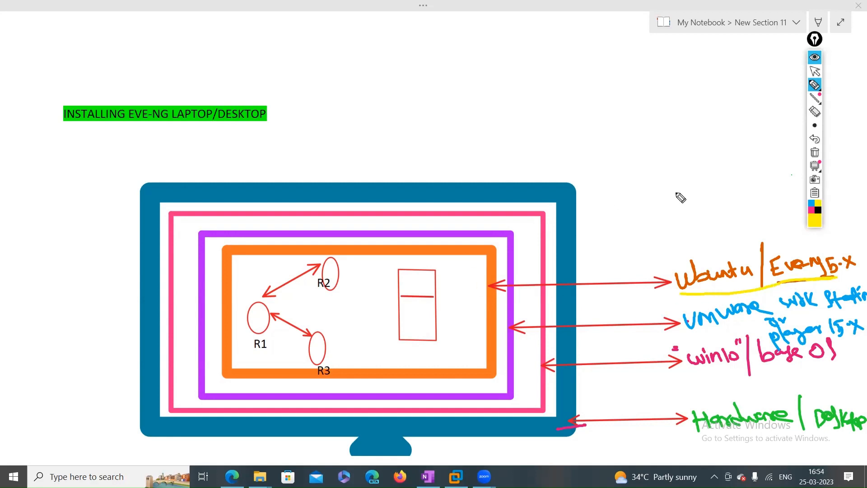
{"action": "left_click", "coordinate": [815, 223]}
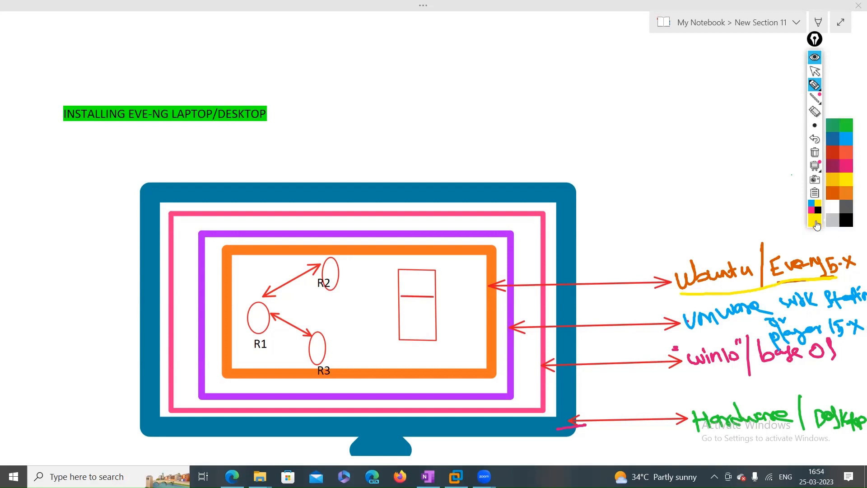
{"action": "left_click", "coordinate": [846, 223]}
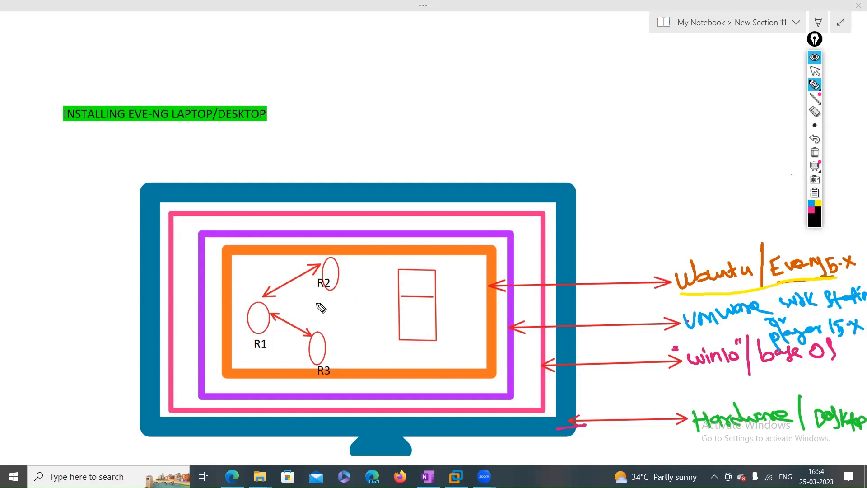
Sketch in black a '1 Port' label, a small PC, a switch and links among R1–R3
{"action": "left_click_drag", "start_coordinate": [332, 274], "coordinate": [394, 270]}
{"action": "mouse_move", "coordinate": [433, 322]}
{"action": "left_mouse_down"}
{"action": "mouse_move", "coordinate": [418, 323]}
{"action": "mouse_move", "coordinate": [456, 337]}
{"action": "mouse_move", "coordinate": [458, 319]}
{"action": "mouse_move", "coordinate": [485, 308]}
{"action": "left_mouse_up"}
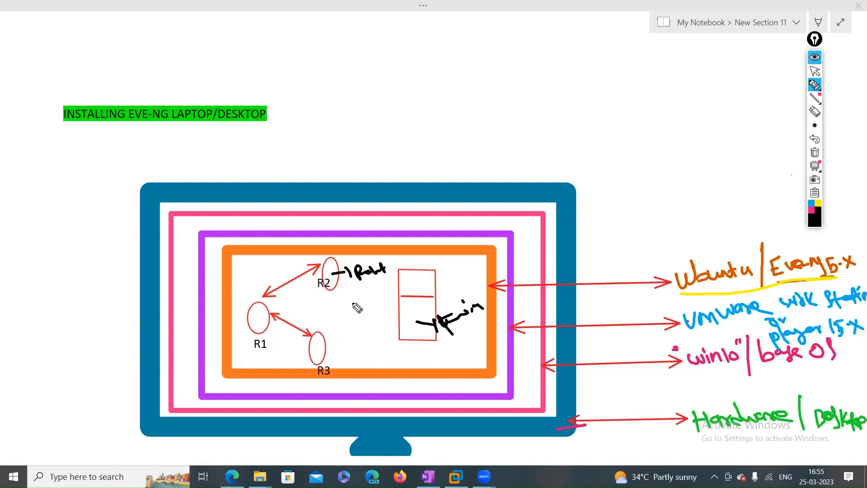
{"action": "left_click_drag", "start_coordinate": [345, 305], "coordinate": [372, 322]}
{"action": "left_click_drag", "start_coordinate": [320, 332], "coordinate": [342, 319]}
{"action": "mouse_move", "coordinate": [334, 281]}
{"action": "left_mouse_down"}
{"action": "mouse_move", "coordinate": [366, 294]}
{"action": "mouse_move", "coordinate": [316, 320]}
{"action": "left_mouse_up"}
{"action": "mouse_move", "coordinate": [306, 309]}
{"action": "left_mouse_down"}
{"action": "mouse_move", "coordinate": [327, 317]}
{"action": "mouse_move", "coordinate": [314, 296]}
{"action": "left_mouse_up"}
{"action": "left_click_drag", "start_coordinate": [266, 313], "coordinate": [295, 310]}
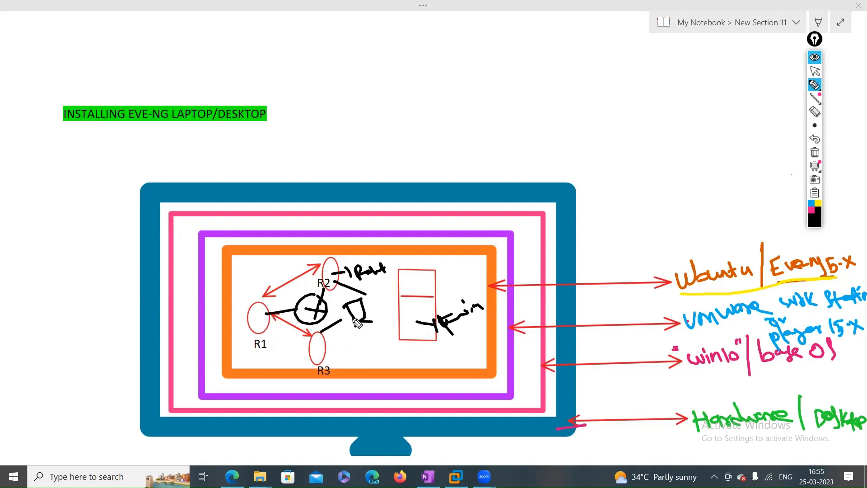
{"action": "left_click_drag", "start_coordinate": [393, 261], "coordinate": [411, 263]}
Circle the Ubuntu | EveNg 5.x label with an upward arrow and add marks around R1–R3
{"action": "left_click", "coordinate": [680, 294]}
{"action": "mouse_move", "coordinate": [682, 295]}
{"action": "left_mouse_down"}
{"action": "mouse_move", "coordinate": [727, 240]}
{"action": "mouse_move", "coordinate": [858, 247]}
{"action": "mouse_move", "coordinate": [807, 280]}
{"action": "left_mouse_up"}
{"action": "mouse_move", "coordinate": [785, 231]}
{"action": "left_mouse_down"}
{"action": "mouse_move", "coordinate": [778, 213]}
{"action": "mouse_move", "coordinate": [790, 232]}
{"action": "left_mouse_up"}
{"action": "left_click_drag", "start_coordinate": [252, 274], "coordinate": [271, 280]}
{"action": "left_click_drag", "start_coordinate": [249, 319], "coordinate": [278, 317]}
{"action": "left_click_drag", "start_coordinate": [342, 346], "coordinate": [364, 347]}
{"action": "left_click_drag", "start_coordinate": [428, 338], "coordinate": [450, 339]}
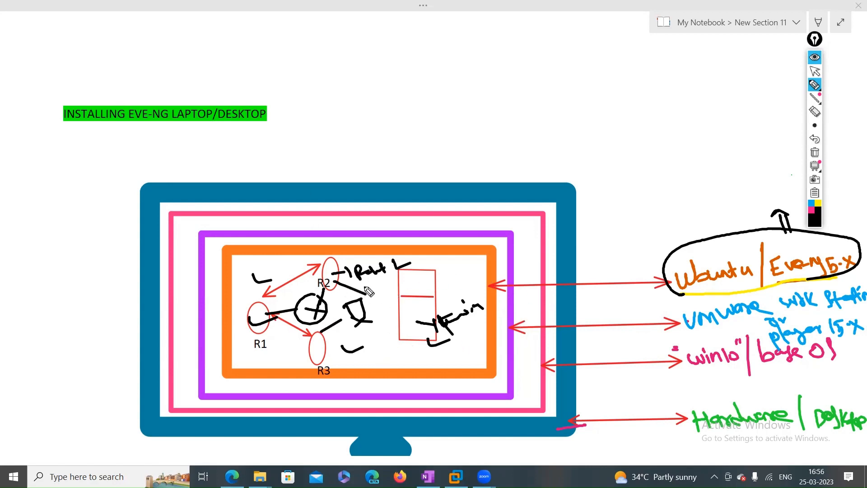
{"action": "left_click_drag", "start_coordinate": [360, 284], "coordinate": [400, 275]}
Box INSTALLING in the title and draw a black bracket spanning the four layer labels
{"action": "left_click_drag", "start_coordinate": [62, 126], "coordinate": [118, 126]}
{"action": "left_click_drag", "start_coordinate": [57, 99], "coordinate": [62, 129]}
{"action": "mouse_move", "coordinate": [51, 95]}
{"action": "left_mouse_down"}
{"action": "mouse_move", "coordinate": [128, 109]}
{"action": "mouse_move", "coordinate": [115, 132]}
{"action": "left_mouse_up"}
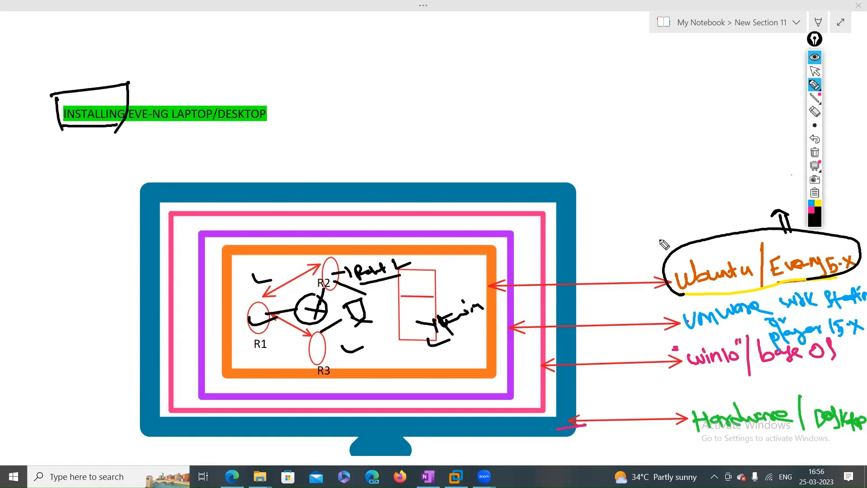
{"action": "left_click_drag", "start_coordinate": [639, 244], "coordinate": [691, 461]}
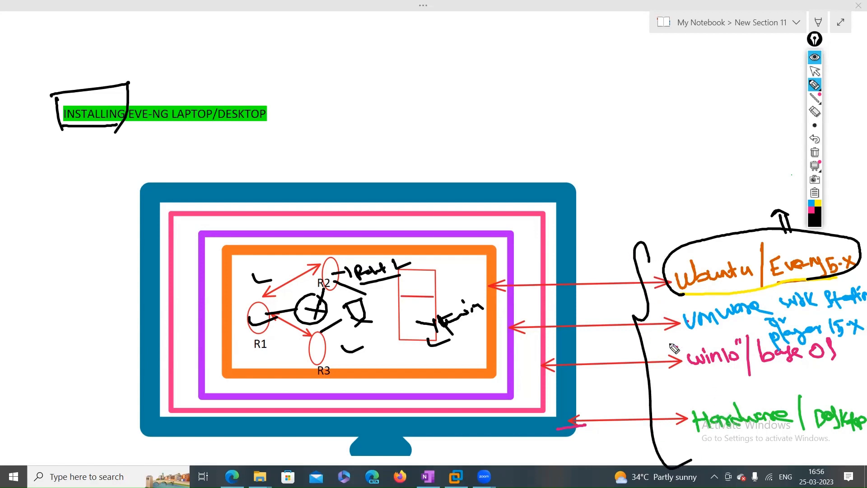
{"action": "mouse_move", "coordinate": [234, 304]}
{"action": "left_mouse_down"}
{"action": "mouse_move", "coordinate": [362, 242]}
{"action": "mouse_move", "coordinate": [402, 335]}
{"action": "mouse_move", "coordinate": [251, 346]}
{"action": "left_mouse_up"}
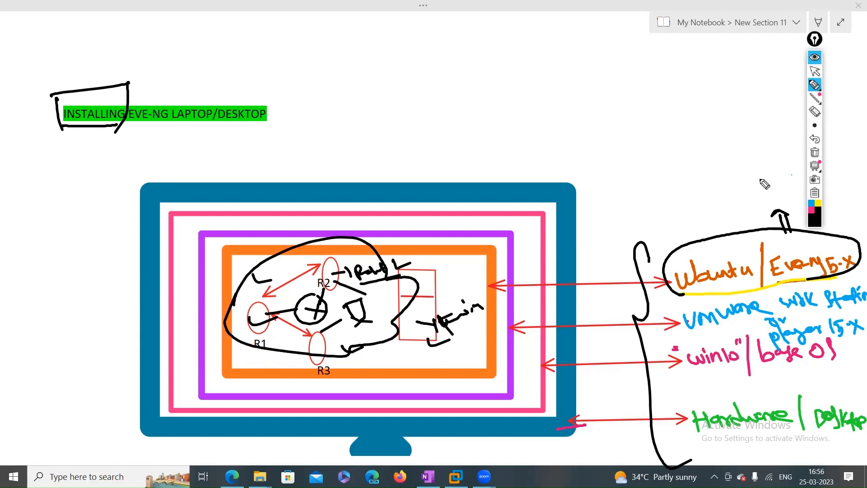
Erase the black router sketches and the box around the title
{"action": "left_click", "coordinate": [815, 111]}
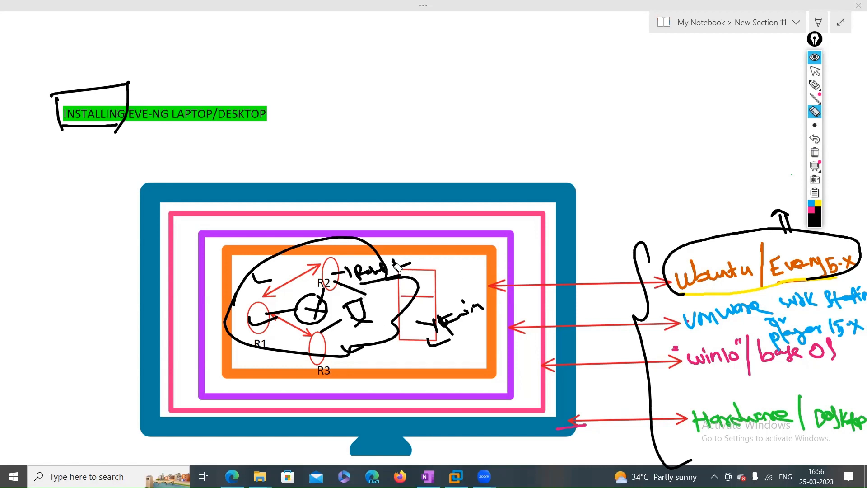
{"action": "mouse_move", "coordinate": [397, 267]}
{"action": "left_mouse_down"}
{"action": "mouse_move", "coordinate": [320, 289]}
{"action": "mouse_move", "coordinate": [311, 312]}
{"action": "mouse_move", "coordinate": [361, 316]}
{"action": "mouse_move", "coordinate": [359, 382]}
{"action": "mouse_move", "coordinate": [325, 332]}
{"action": "mouse_move", "coordinate": [342, 300]}
{"action": "mouse_move", "coordinate": [477, 308]}
{"action": "mouse_move", "coordinate": [441, 316]}
{"action": "mouse_move", "coordinate": [446, 335]}
{"action": "mouse_move", "coordinate": [453, 307]}
{"action": "mouse_move", "coordinate": [425, 333]}
{"action": "left_mouse_up"}
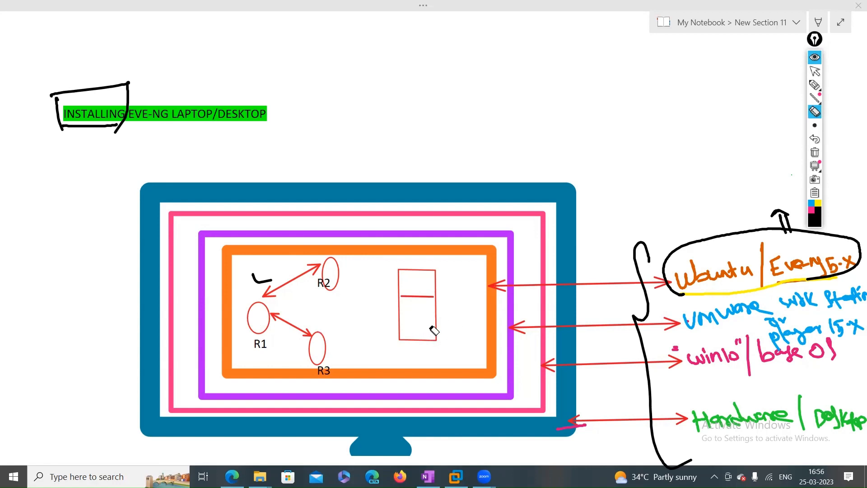
{"action": "mouse_move", "coordinate": [123, 127]}
{"action": "left_mouse_down"}
{"action": "mouse_move", "coordinate": [84, 121]}
{"action": "mouse_move", "coordinate": [63, 133]}
{"action": "left_mouse_up"}
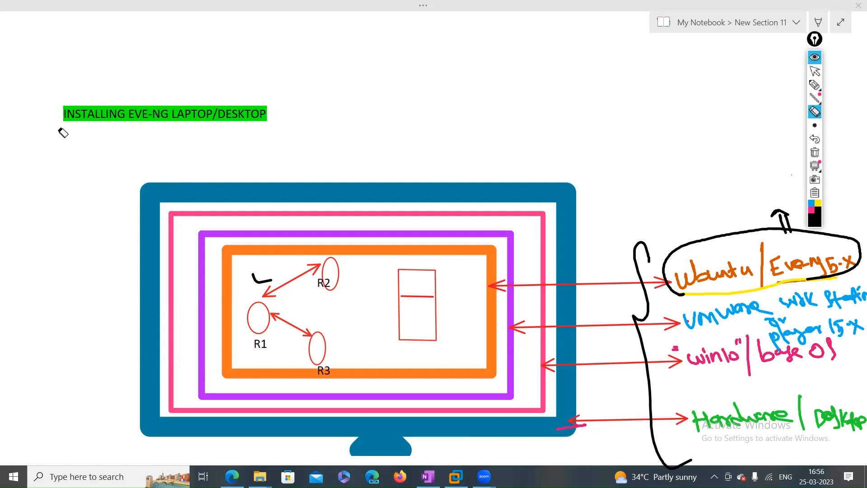
Underline the Hardware and win10 base OS labels in black and mark their arrows
{"action": "left_click", "coordinate": [815, 71]}
{"action": "left_click", "coordinate": [815, 85]}
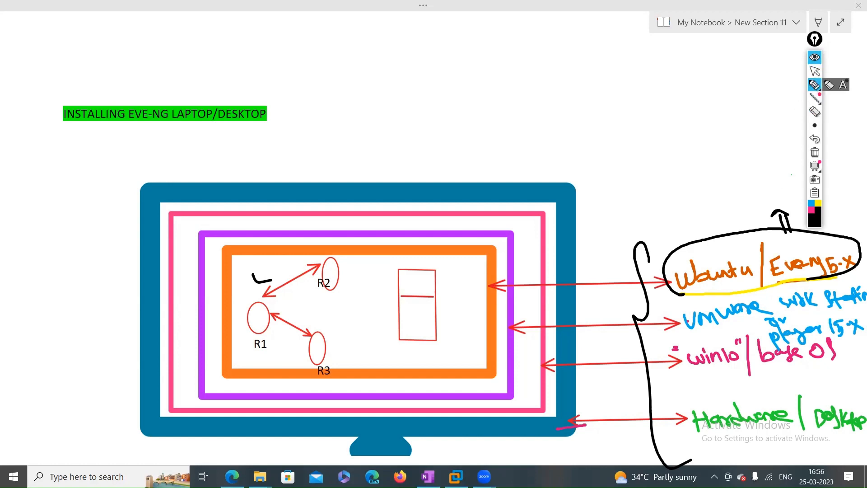
{"action": "left_click", "coordinate": [815, 126]}
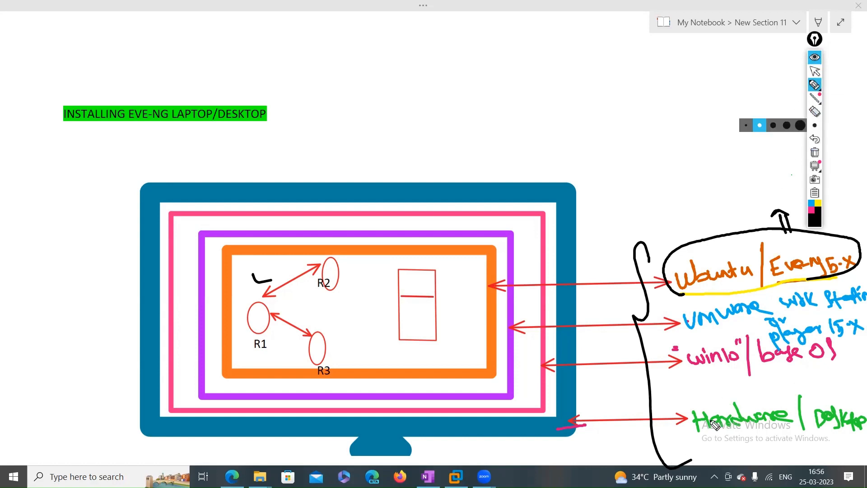
{"action": "left_click_drag", "start_coordinate": [704, 442], "coordinate": [800, 438]}
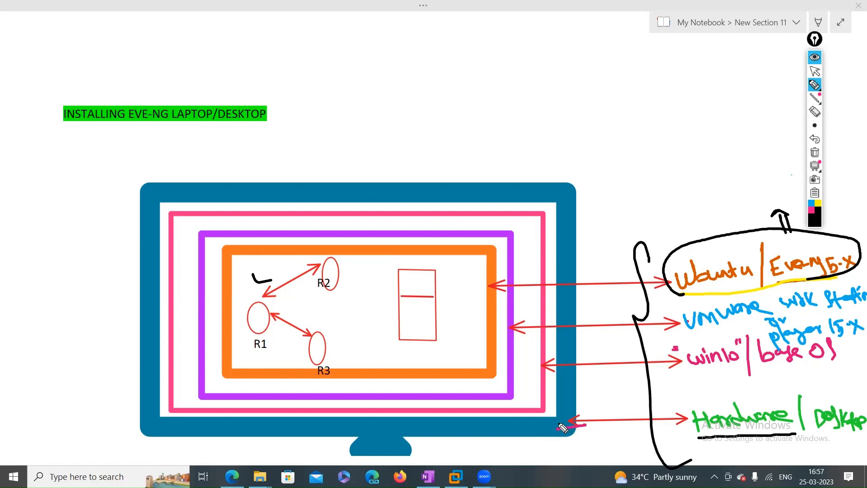
{"action": "left_click_drag", "start_coordinate": [569, 422], "coordinate": [623, 423]}
{"action": "left_click_drag", "start_coordinate": [693, 376], "coordinate": [763, 373]}
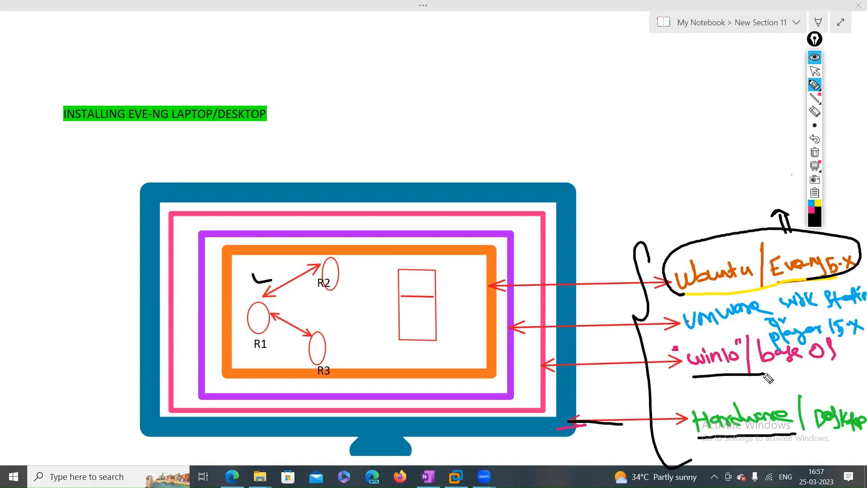
{"action": "left_click_drag", "start_coordinate": [524, 363], "coordinate": [553, 363]}
{"action": "left_click_drag", "start_coordinate": [533, 418], "coordinate": [542, 442]}
{"action": "left_click_drag", "start_coordinate": [613, 427], "coordinate": [540, 442]}
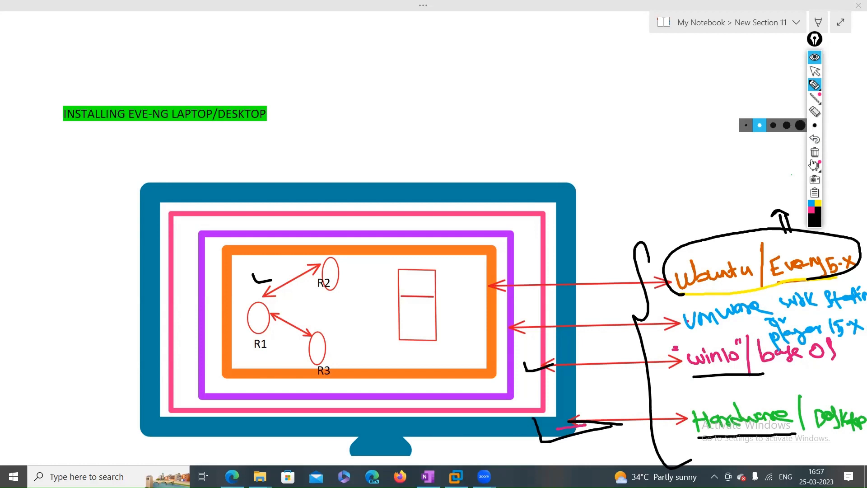
In yellow, circle 1 beside Hardware, highlight the Hardware and base OS underlines, write 3 by VMware
{"action": "left_click", "coordinate": [818, 204]}
{"action": "mouse_move", "coordinate": [685, 441]}
{"action": "left_mouse_down"}
{"action": "mouse_move", "coordinate": [663, 435]}
{"action": "mouse_move", "coordinate": [684, 428]}
{"action": "left_mouse_up"}
{"action": "left_click_drag", "start_coordinate": [675, 430], "coordinate": [675, 446]}
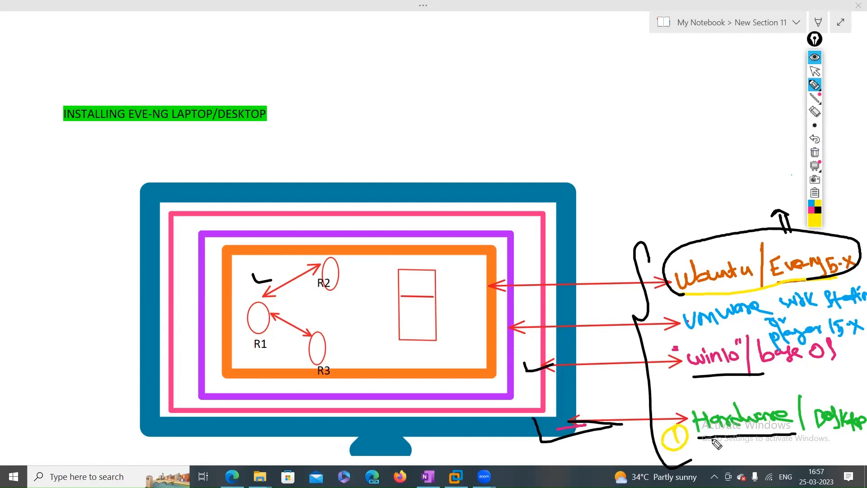
{"action": "left_click_drag", "start_coordinate": [780, 433], "coordinate": [735, 437]}
{"action": "left_click_drag", "start_coordinate": [697, 377], "coordinate": [830, 366]}
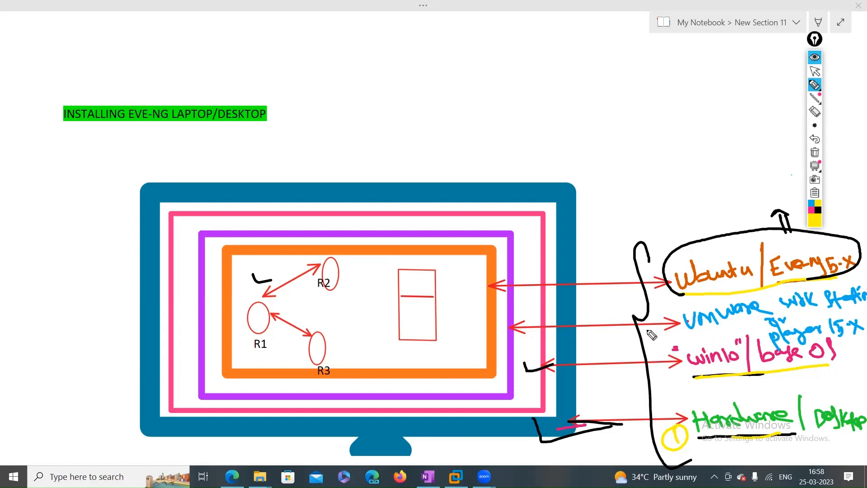
{"action": "mouse_move", "coordinate": [650, 330]}
{"action": "left_mouse_down"}
{"action": "mouse_move", "coordinate": [653, 347]}
{"action": "mouse_move", "coordinate": [678, 332]}
{"action": "mouse_move", "coordinate": [742, 322]}
{"action": "left_mouse_up"}
Extend and thicken the black underline beneath the VMware label, then leave pen mode
{"action": "left_click", "coordinate": [819, 210]}
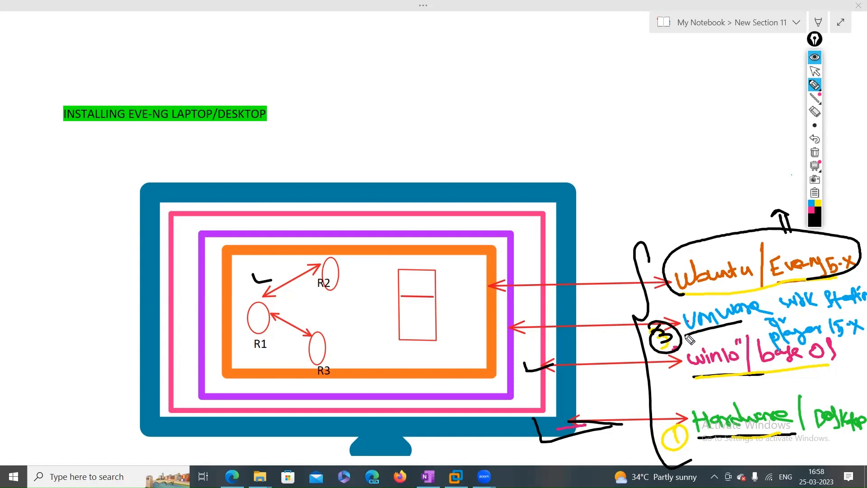
{"action": "left_click_drag", "start_coordinate": [741, 323], "coordinate": [766, 319]}
{"action": "left_click_drag", "start_coordinate": [685, 336], "coordinate": [755, 326]}
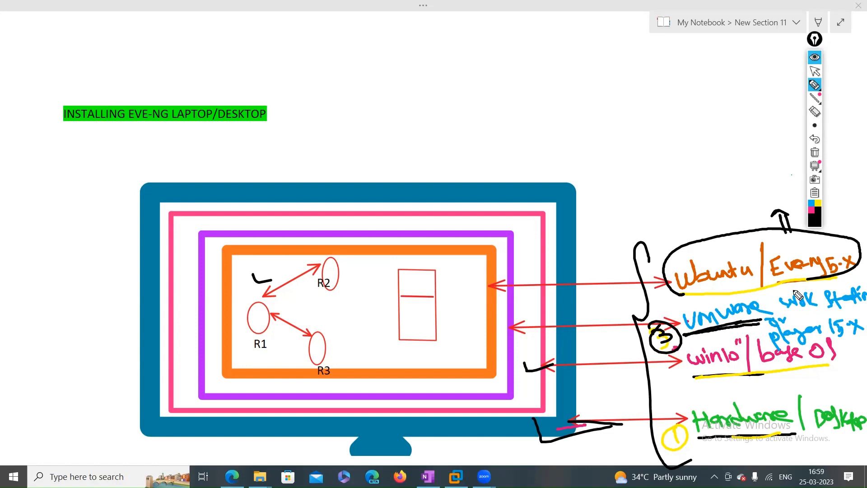
{"action": "left_click", "coordinate": [815, 71]}
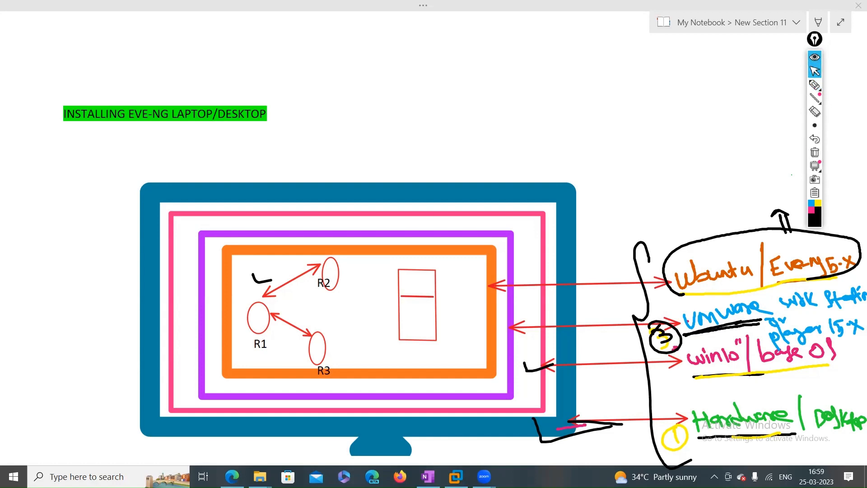
Bring VMware Workstation forward and confirm no software updates are pending
{"action": "left_click", "coordinate": [456, 476]}
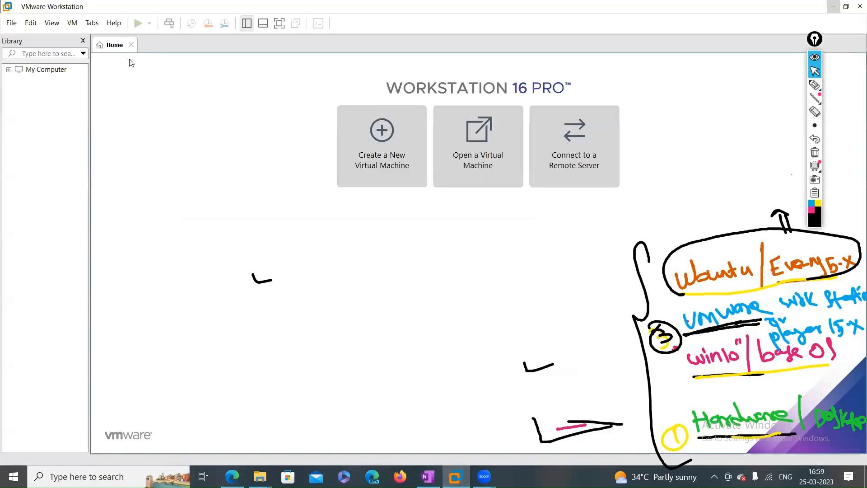
{"action": "left_click", "coordinate": [110, 25]}
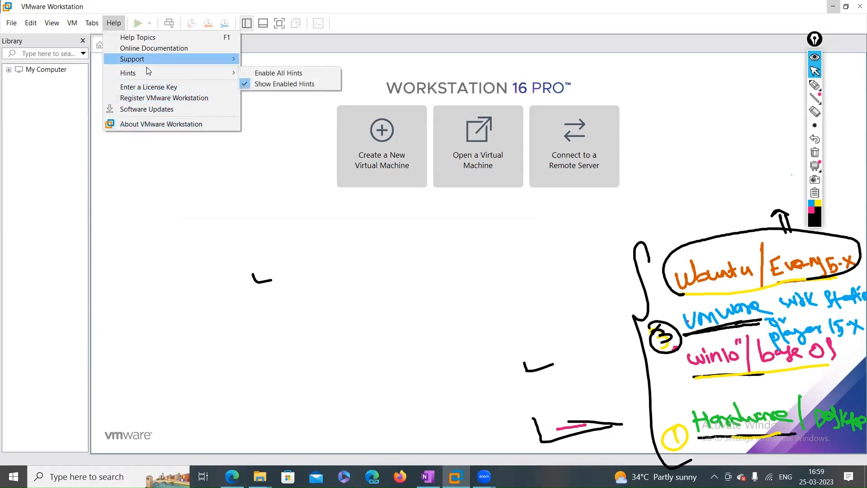
{"action": "left_click", "coordinate": [167, 115]}
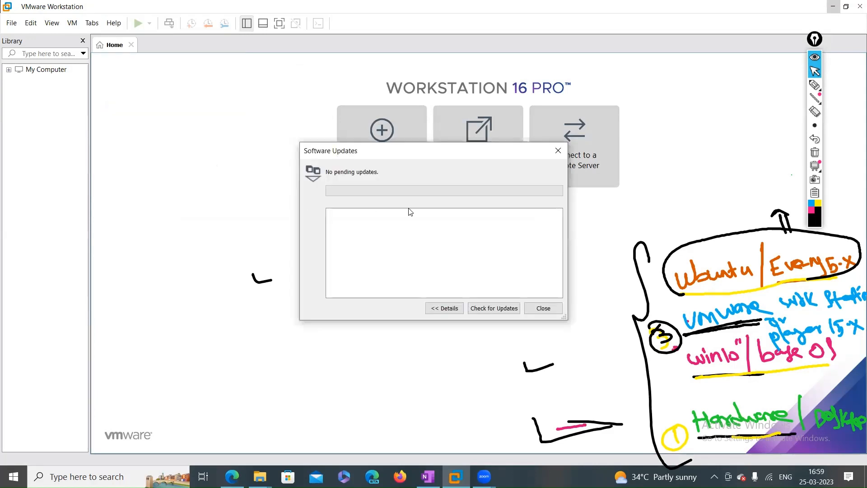
{"action": "left_click", "coordinate": [538, 309]}
Review the About box showing Workstation 16 version 16.2.3, then close it
{"action": "left_click", "coordinate": [114, 23]}
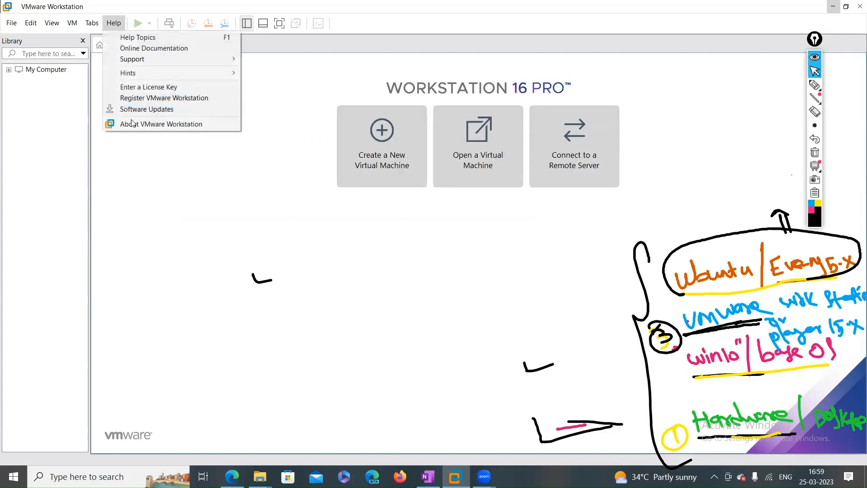
{"action": "left_click", "coordinate": [157, 125]}
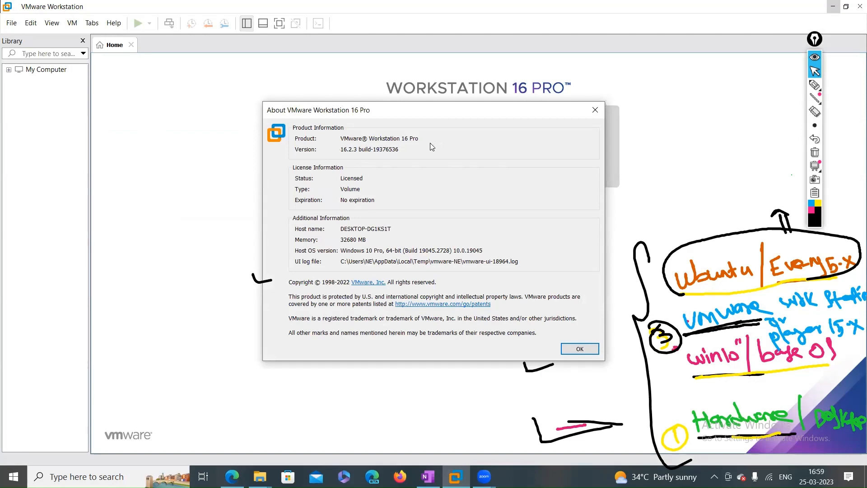
{"action": "left_click_drag", "start_coordinate": [409, 139], "coordinate": [399, 139]}
{"action": "left_click", "coordinate": [580, 349]}
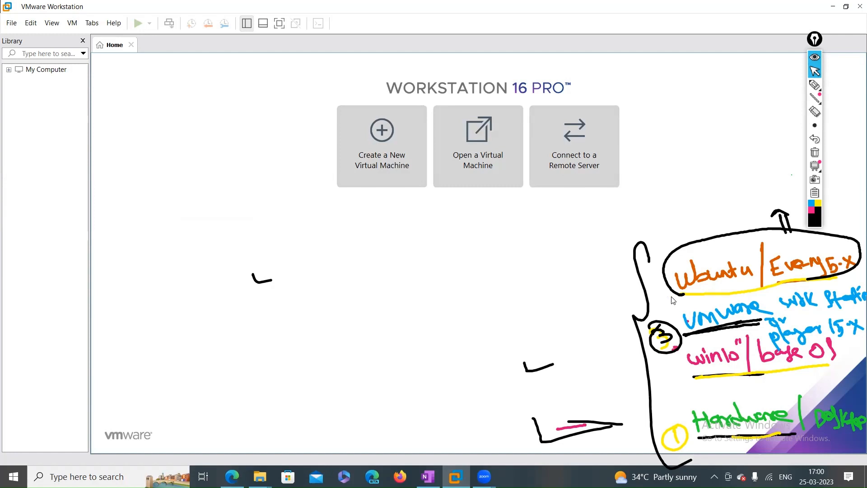
Clear the ink, restore it, and number the Ubuntu layer as 4
{"action": "left_click", "coordinate": [819, 151]}
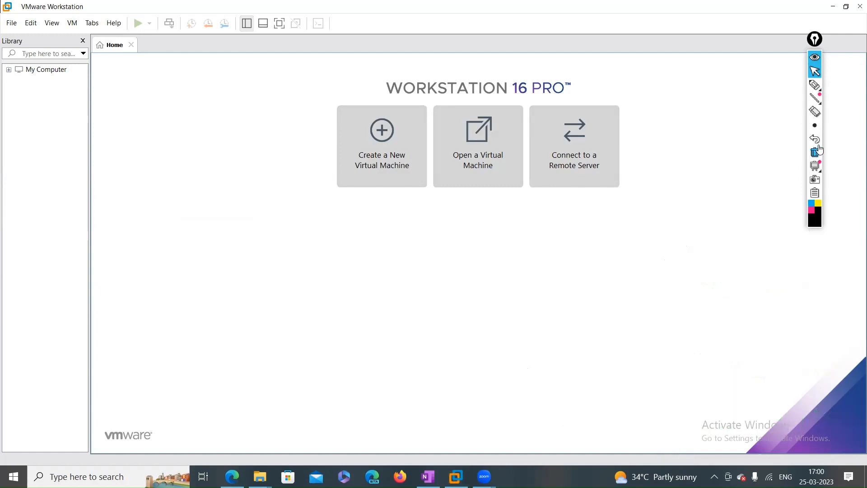
{"action": "left_click", "coordinate": [816, 139]}
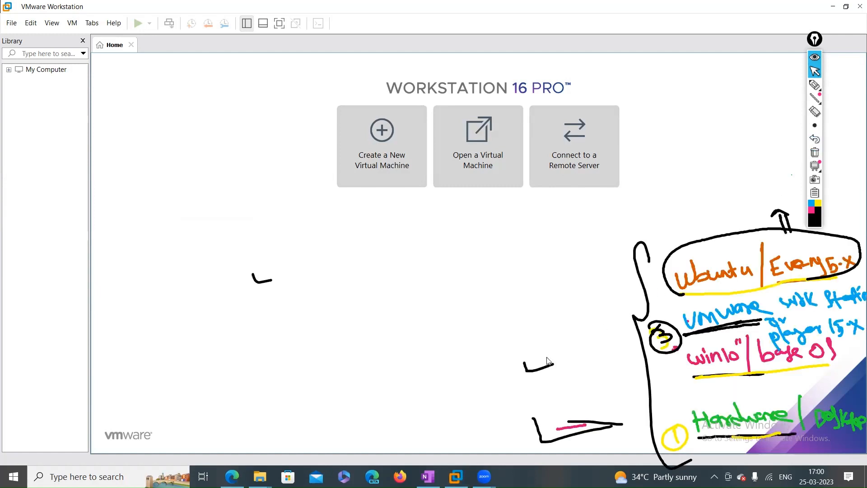
{"action": "left_click", "coordinate": [815, 85]}
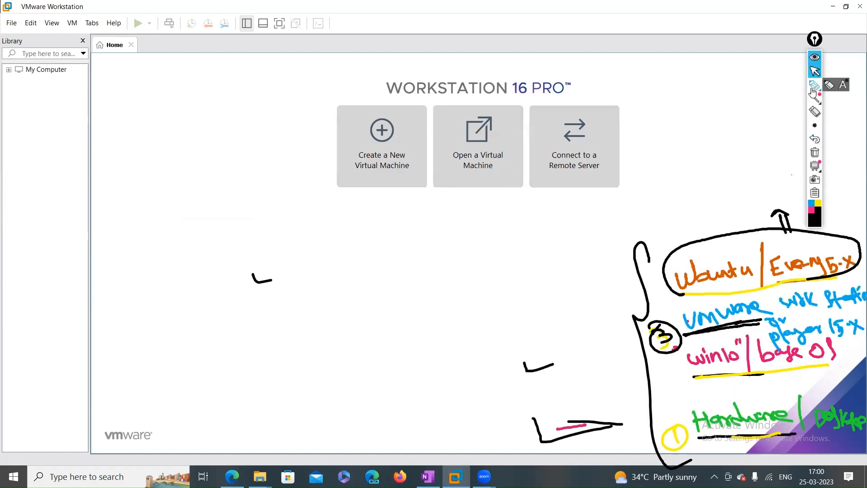
{"action": "mouse_move", "coordinate": [655, 273]}
{"action": "left_mouse_down"}
{"action": "mouse_move", "coordinate": [656, 289]}
{"action": "mouse_move", "coordinate": [664, 272]}
{"action": "mouse_move", "coordinate": [640, 309]}
{"action": "left_mouse_up"}
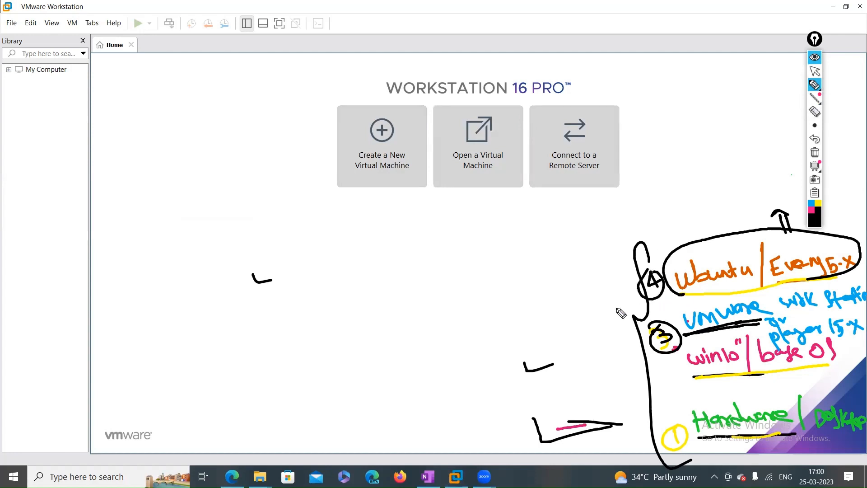
{"action": "left_click_drag", "start_coordinate": [577, 294], "coordinate": [607, 287]}
Erase all annotations, leave drawing mode, and bring VMware Workstation back to the front
{"action": "left_click", "coordinate": [814, 154]}
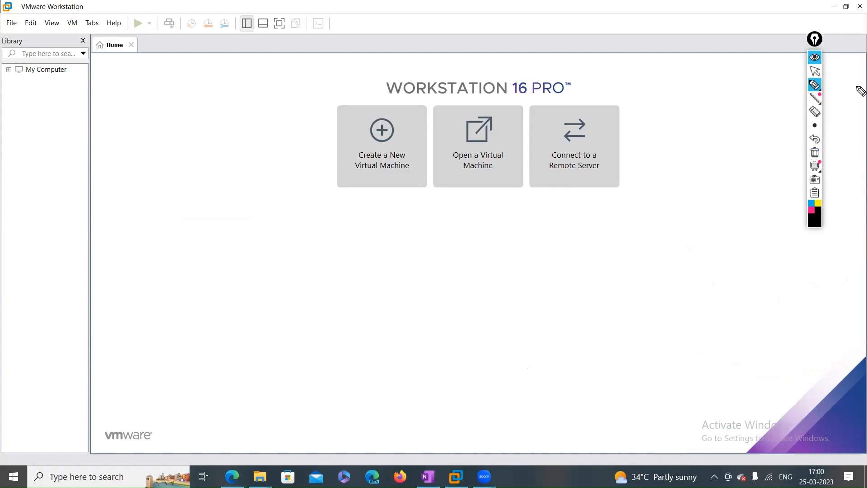
{"action": "left_click", "coordinate": [816, 71]}
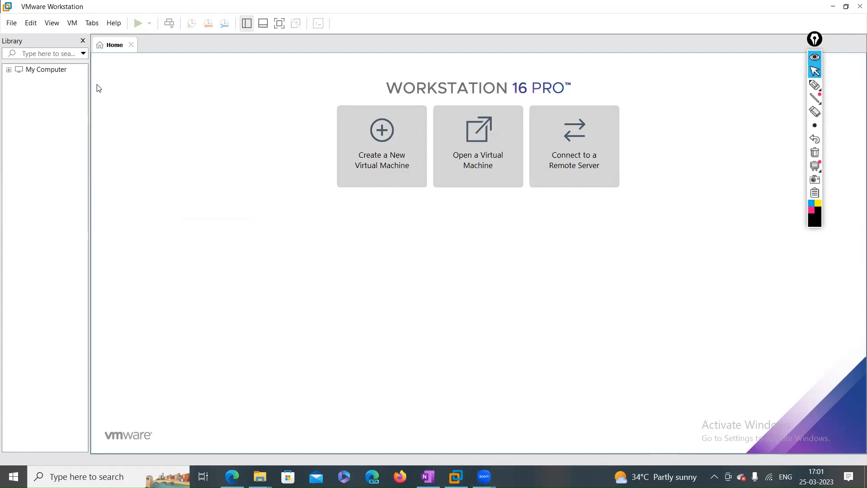
{"action": "left_click", "coordinate": [271, 154]}
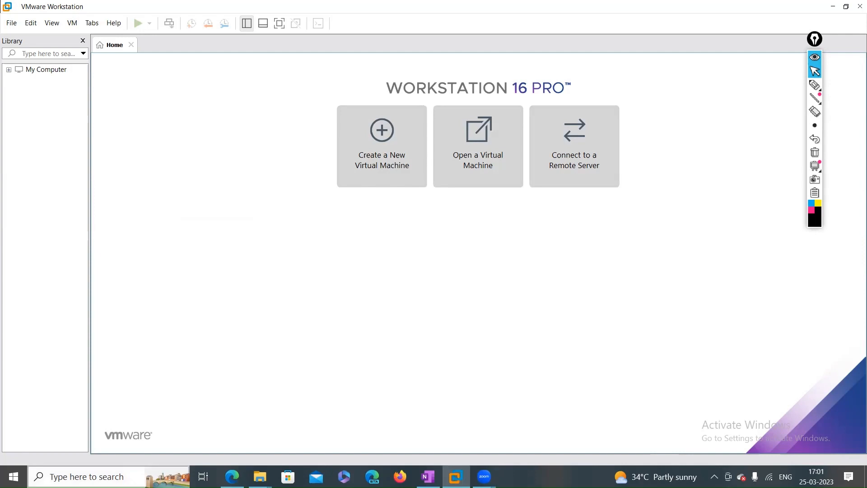
{"action": "left_click", "coordinate": [456, 476]}
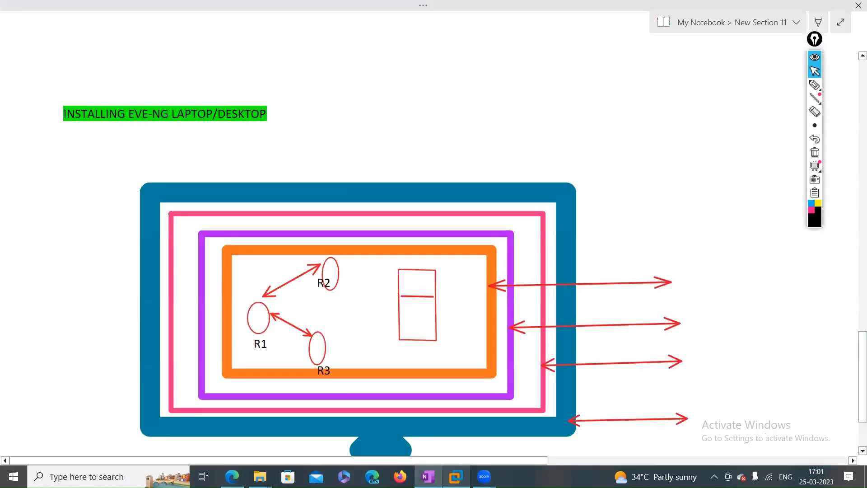
{"action": "left_click", "coordinate": [456, 477]}
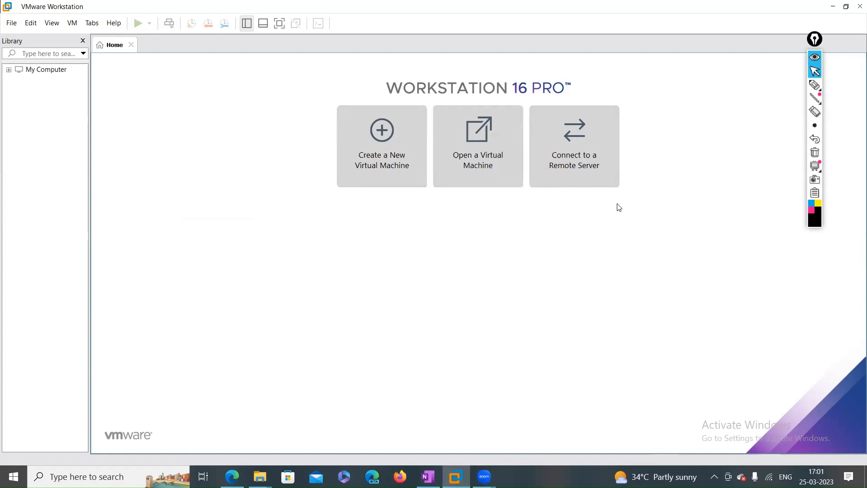
Handwrite 'Allocate HW' with Storage and OS → Ubuntu sub-points below the home tiles
{"action": "left_click", "coordinate": [814, 86]}
{"action": "left_click", "coordinate": [812, 87]}
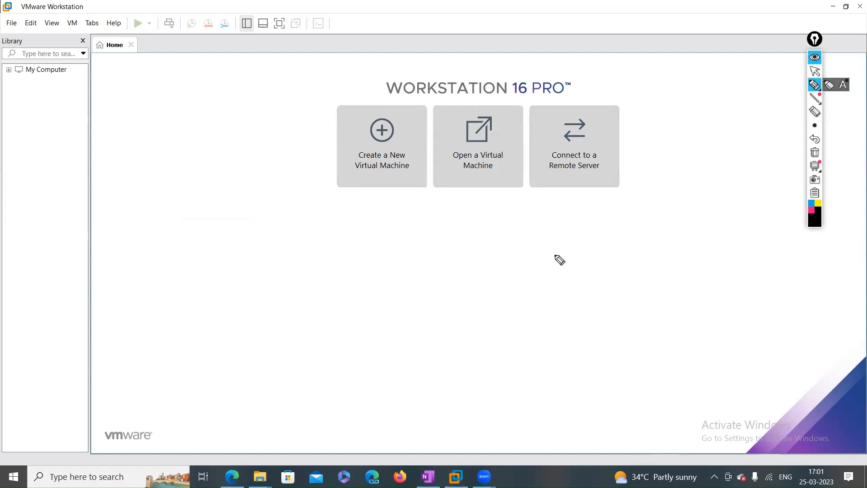
{"action": "mouse_move", "coordinate": [389, 201]}
{"action": "left_mouse_down"}
{"action": "mouse_move", "coordinate": [408, 222]}
{"action": "mouse_move", "coordinate": [408, 236]}
{"action": "mouse_move", "coordinate": [482, 224]}
{"action": "mouse_move", "coordinate": [549, 236]}
{"action": "mouse_move", "coordinate": [564, 221]}
{"action": "left_mouse_up"}
{"action": "mouse_move", "coordinate": [557, 213]}
{"action": "left_mouse_down"}
{"action": "mouse_move", "coordinate": [558, 236]}
{"action": "mouse_move", "coordinate": [590, 217]}
{"action": "left_mouse_up"}
{"action": "mouse_move", "coordinate": [570, 250]}
{"action": "left_mouse_down"}
{"action": "mouse_move", "coordinate": [577, 274]}
{"action": "mouse_move", "coordinate": [625, 256]}
{"action": "mouse_move", "coordinate": [664, 269]}
{"action": "mouse_move", "coordinate": [699, 262]}
{"action": "left_mouse_up"}
{"action": "mouse_move", "coordinate": [579, 285]}
{"action": "left_mouse_down"}
{"action": "mouse_move", "coordinate": [609, 311]}
{"action": "mouse_move", "coordinate": [661, 318]}
{"action": "mouse_move", "coordinate": [722, 299]}
{"action": "mouse_move", "coordinate": [784, 308]}
{"action": "left_mouse_up"}
{"action": "mouse_move", "coordinate": [580, 329]}
{"action": "left_mouse_down"}
{"action": "mouse_move", "coordinate": [605, 350]}
{"action": "mouse_move", "coordinate": [600, 357]}
{"action": "left_mouse_up"}
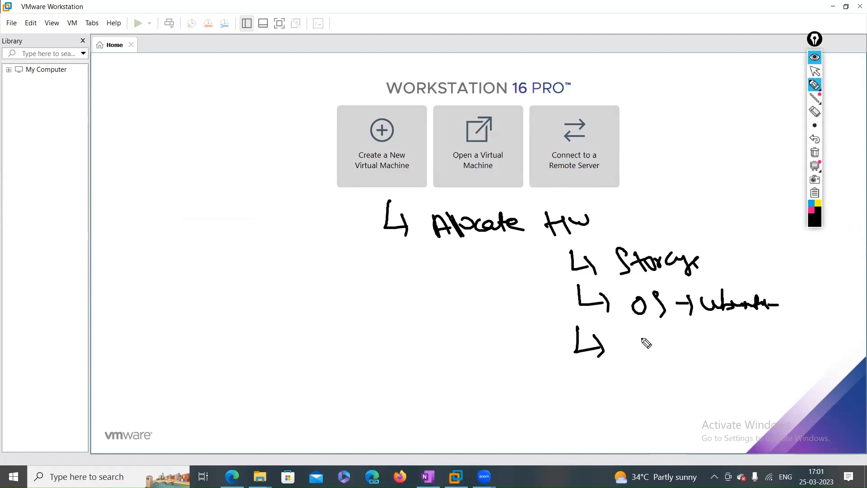
Add RAM, HDD and Processor items, underline Allocate HW, then clear all ink
{"action": "mouse_move", "coordinate": [643, 338]}
{"action": "left_mouse_down"}
{"action": "mouse_move", "coordinate": [658, 356]}
{"action": "mouse_move", "coordinate": [691, 339]}
{"action": "mouse_move", "coordinate": [698, 348]}
{"action": "left_mouse_up"}
{"action": "mouse_move", "coordinate": [573, 368]}
{"action": "left_mouse_down"}
{"action": "mouse_move", "coordinate": [596, 387]}
{"action": "mouse_move", "coordinate": [592, 401]}
{"action": "left_mouse_up"}
{"action": "mouse_move", "coordinate": [643, 384]}
{"action": "left_mouse_down"}
{"action": "mouse_move", "coordinate": [678, 387]}
{"action": "mouse_move", "coordinate": [699, 407]}
{"action": "left_mouse_up"}
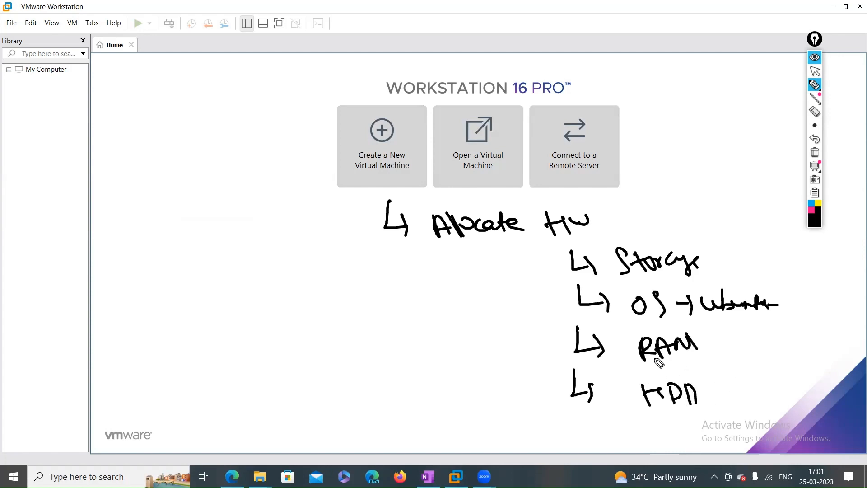
{"action": "mouse_move", "coordinate": [577, 416]}
{"action": "left_mouse_down"}
{"action": "mouse_move", "coordinate": [601, 424]}
{"action": "mouse_move", "coordinate": [594, 444]}
{"action": "left_mouse_up"}
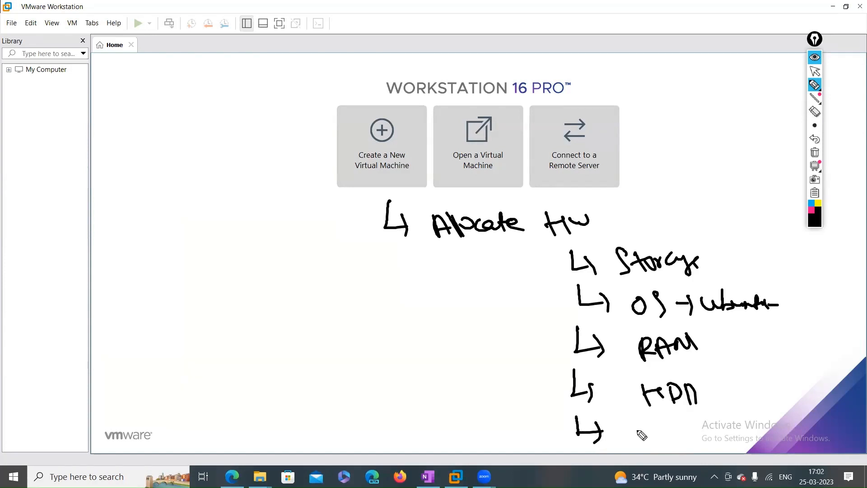
{"action": "mouse_move", "coordinate": [636, 426]}
{"action": "left_mouse_down"}
{"action": "mouse_move", "coordinate": [643, 452]}
{"action": "mouse_move", "coordinate": [664, 434]}
{"action": "mouse_move", "coordinate": [686, 440]}
{"action": "mouse_move", "coordinate": [720, 427]}
{"action": "left_mouse_up"}
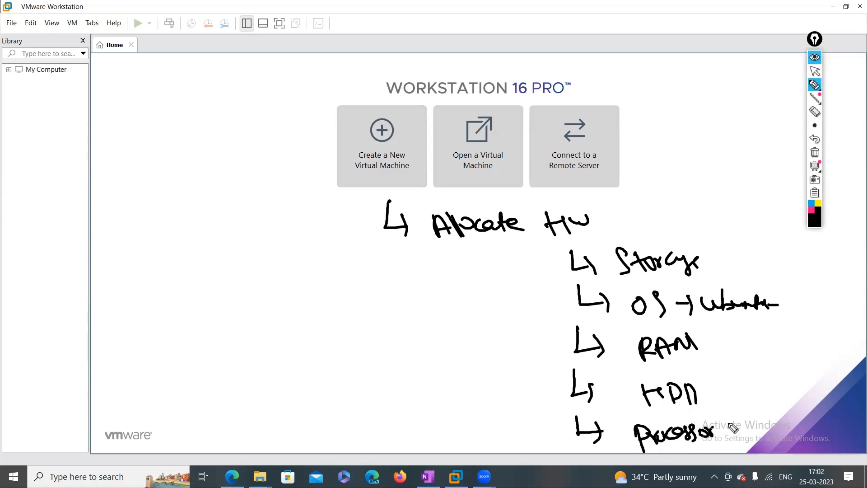
{"action": "left_click_drag", "start_coordinate": [735, 425], "coordinate": [739, 420]}
{"action": "left_click", "coordinate": [512, 257]}
{"action": "left_click_drag", "start_coordinate": [426, 246], "coordinate": [590, 238]}
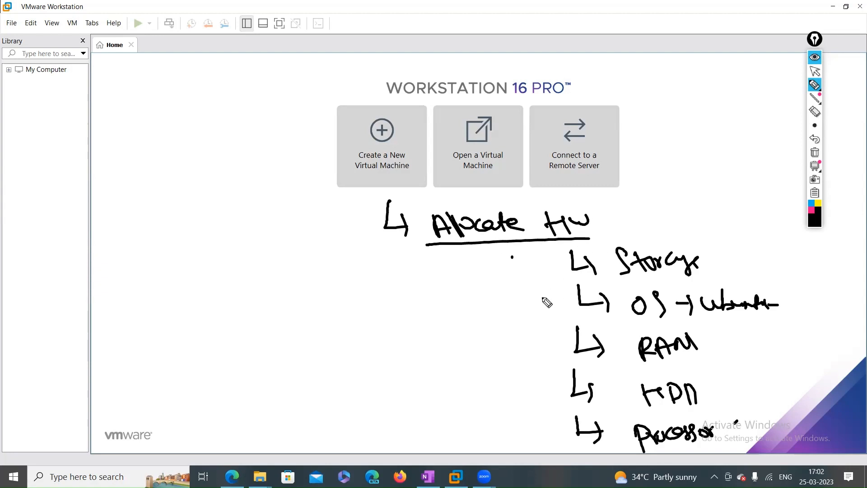
{"action": "left_click_drag", "start_coordinate": [790, 297], "coordinate": [866, 288]}
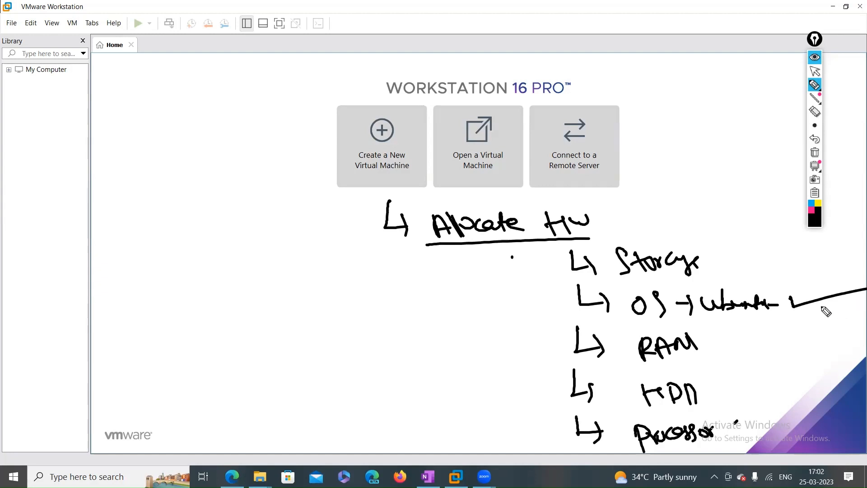
{"action": "left_click", "coordinate": [815, 153]}
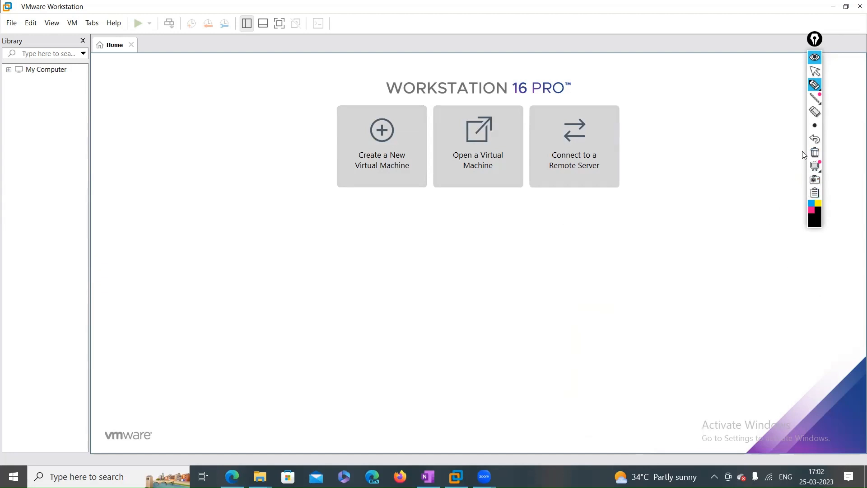
Select the annotation toolbar's arrow tool to stop drawing on the screen
{"action": "left_click", "coordinate": [815, 71]}
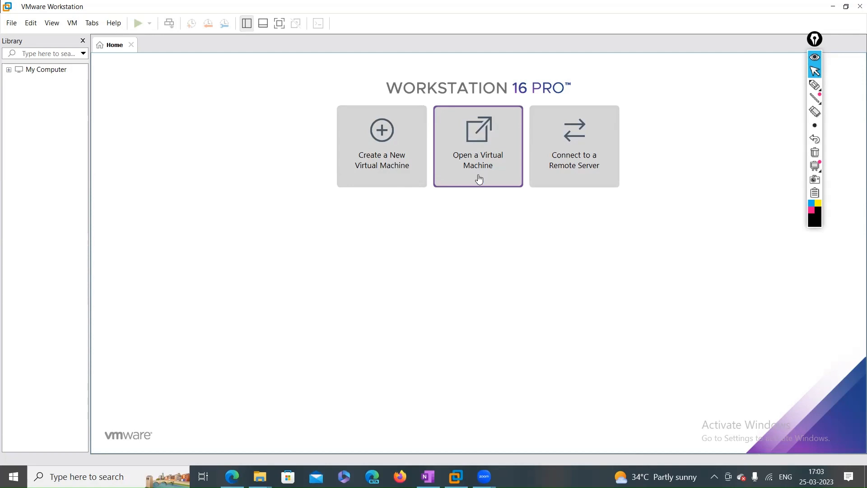
Start a Typical new virtual machine, leaving the operating system to install later
{"action": "left_click", "coordinate": [384, 165]}
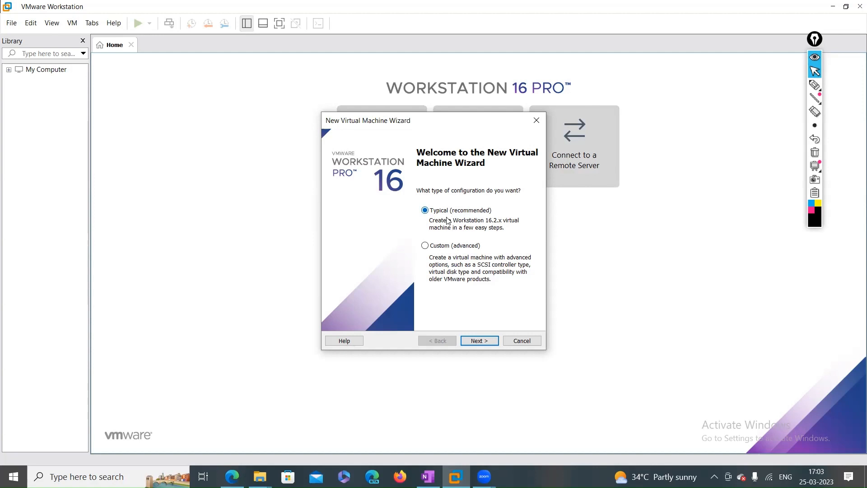
{"action": "left_click", "coordinate": [472, 341]}
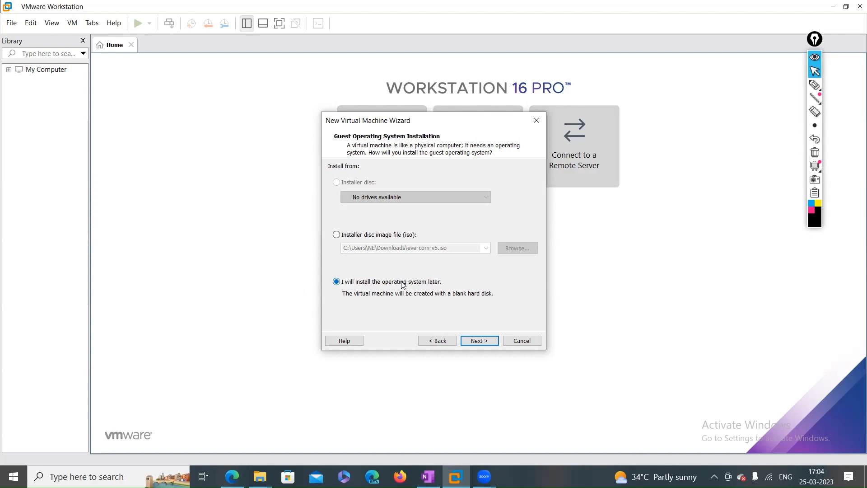
Choose Linux with version Ubuntu 64-bit as the guest operating system
{"action": "left_click", "coordinate": [486, 341]}
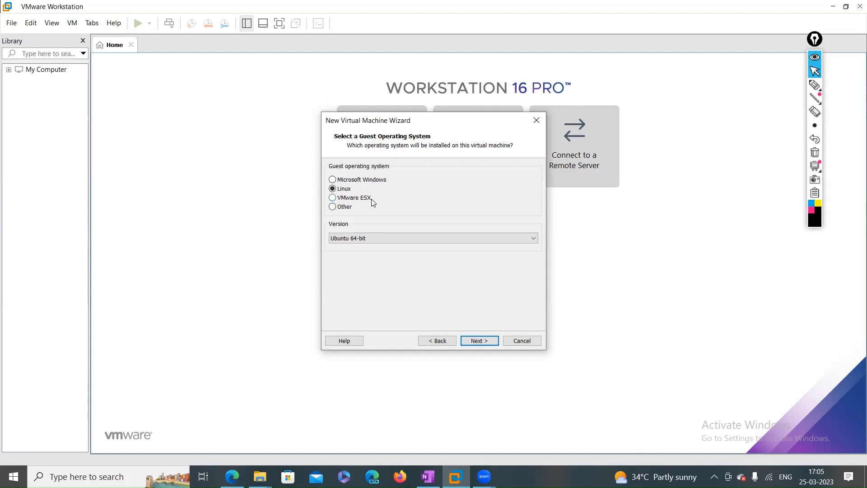
{"action": "left_click", "coordinate": [344, 209]}
{"action": "left_click", "coordinate": [344, 189]}
{"action": "left_click", "coordinate": [535, 236]}
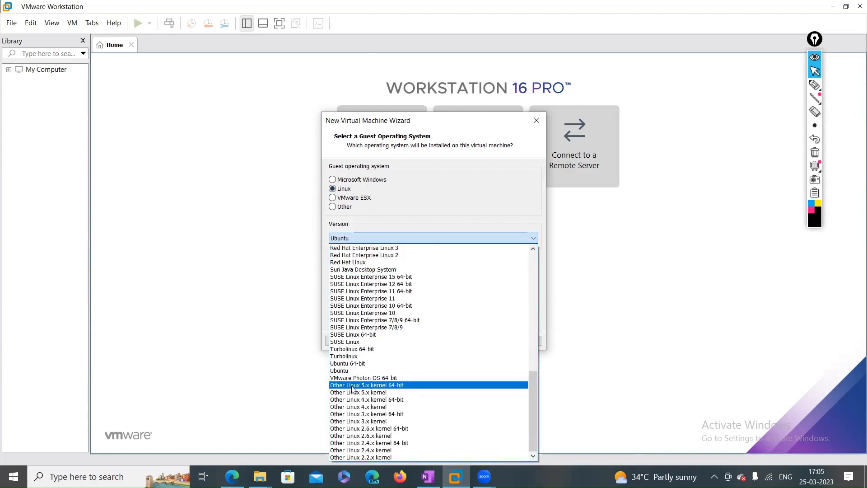
{"action": "left_click", "coordinate": [376, 364]}
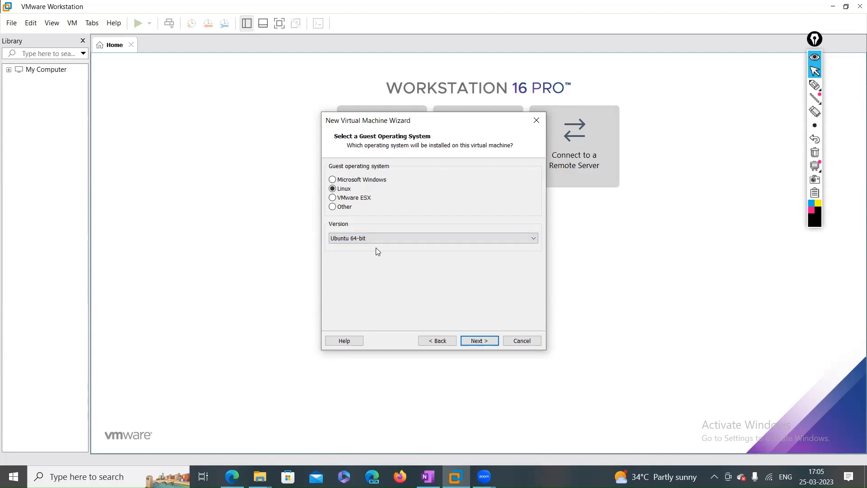
{"action": "left_click", "coordinate": [480, 341]}
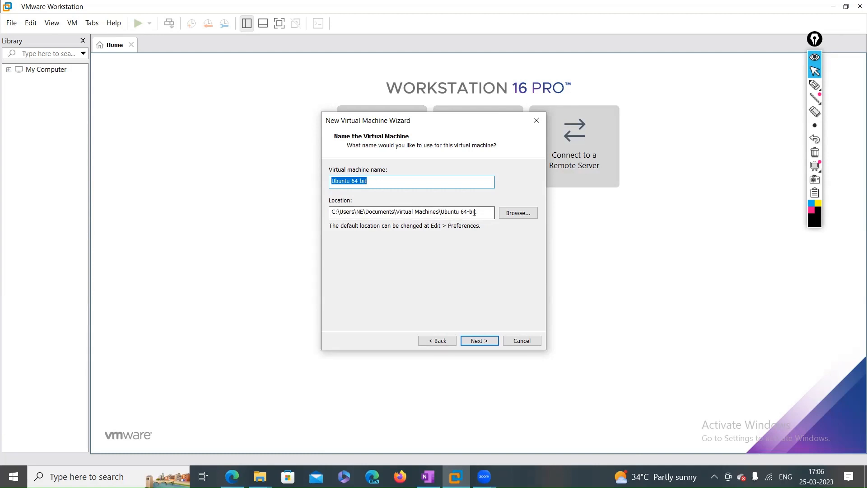
Rename the virtual machine from 'Ubuntu 64-bit' to 'EVE-NG' and browse for a new location
{"action": "left_click_drag", "start_coordinate": [485, 218], "coordinate": [318, 218]}
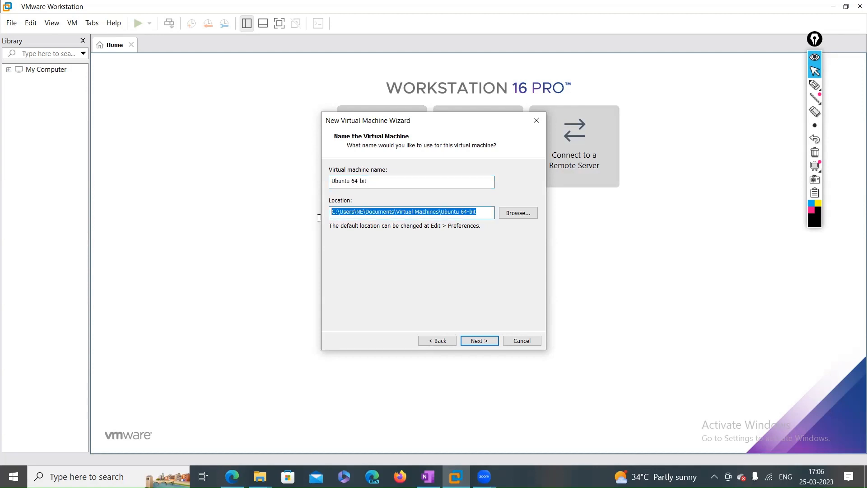
{"action": "left_click", "coordinate": [378, 183]}
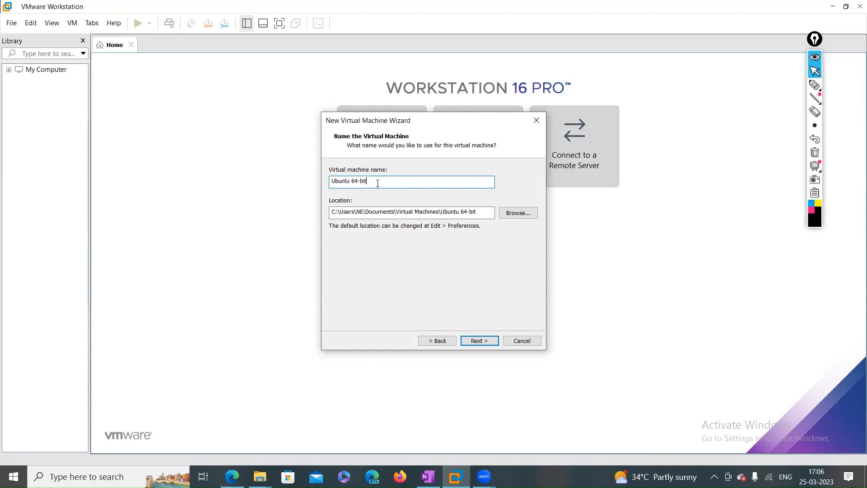
{"action": "key", "text": "BackSpace"}
{"action": "key", "text": "BackSpace"}
{"action": "key", "text": "BackSpace"}
{"action": "key", "text": "BackSpace"}
{"action": "key", "text": "BackSpace"}
{"action": "key", "text": "BackSpace"}
{"action": "key", "text": "BackSpace"}
{"action": "key", "text": "BackSpace"}
{"action": "key", "text": "BackSpace"}
{"action": "key", "text": "BackSpace"}
{"action": "key", "text": "BackSpace"}
{"action": "key", "text": "BackSpace"}
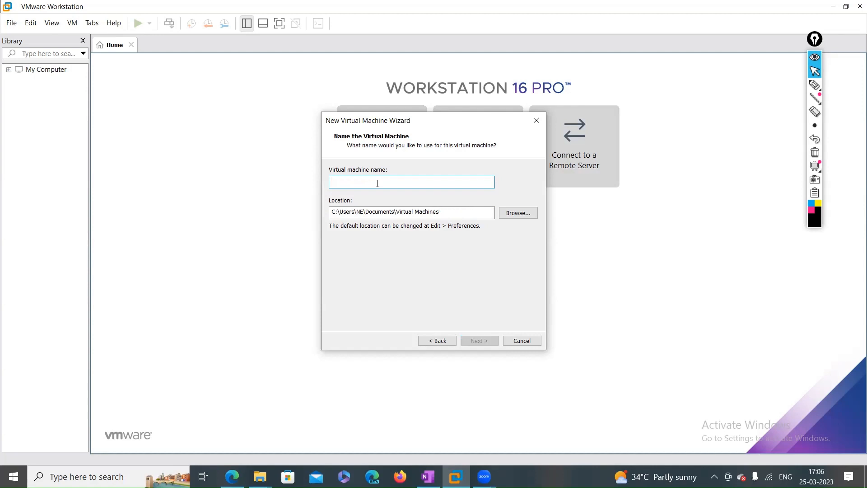
{"action": "type", "text": "EVE-NG"}
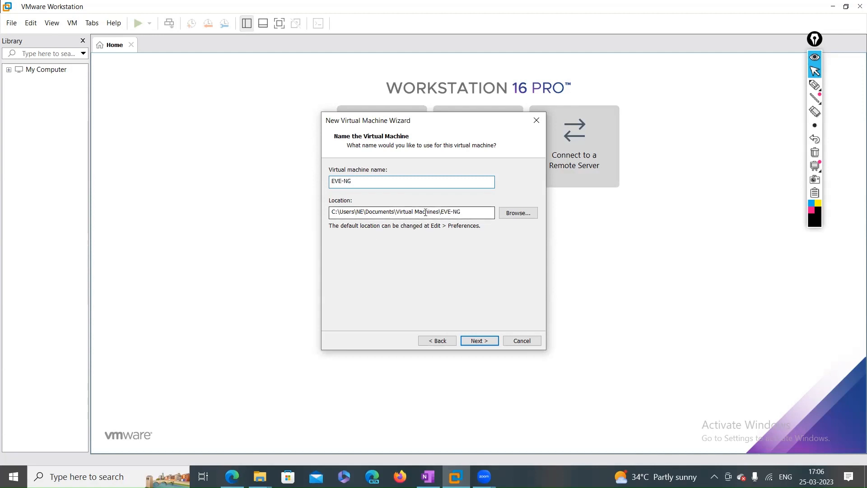
{"action": "left_click", "coordinate": [521, 219]}
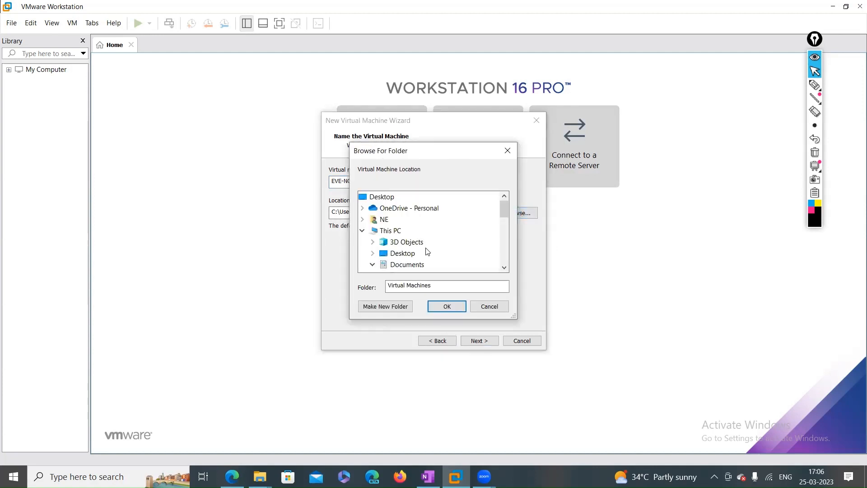
Navigate the folder browser to Local Disk (E:)
{"action": "scroll", "coordinate": [420, 253], "scroll_direction": "down", "scroll_amount": 6}
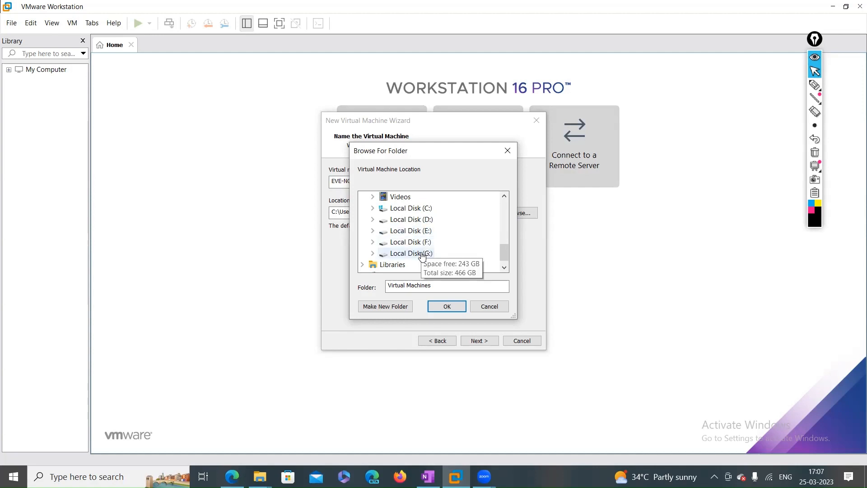
{"action": "left_click", "coordinate": [423, 255]}
{"action": "scroll", "coordinate": [452, 247], "scroll_direction": "down", "scroll_amount": 2}
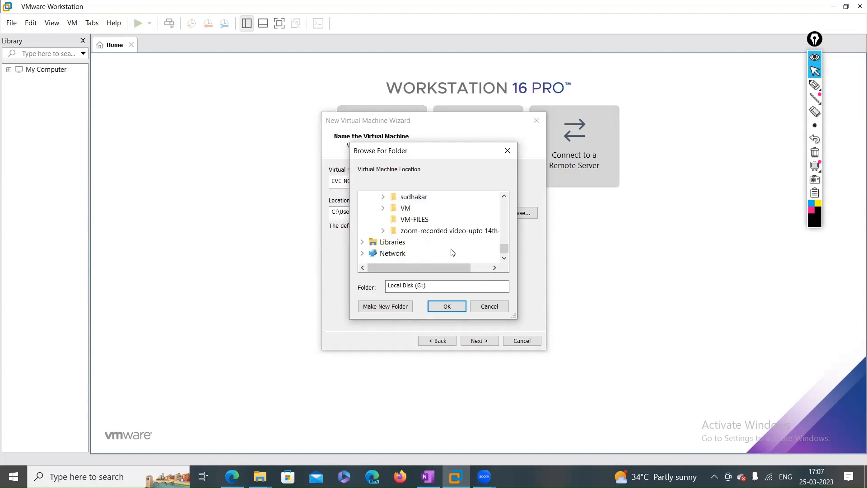
{"action": "scroll", "coordinate": [452, 251], "scroll_direction": "up", "scroll_amount": 3}
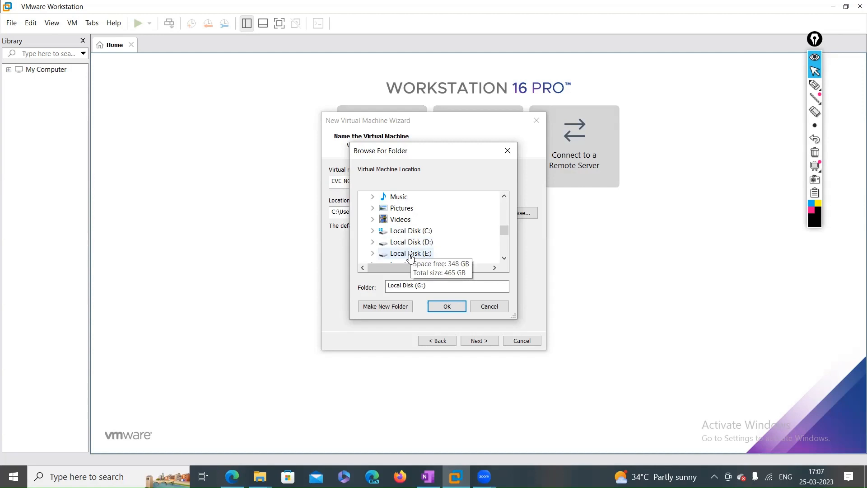
{"action": "double_click", "coordinate": [411, 254]}
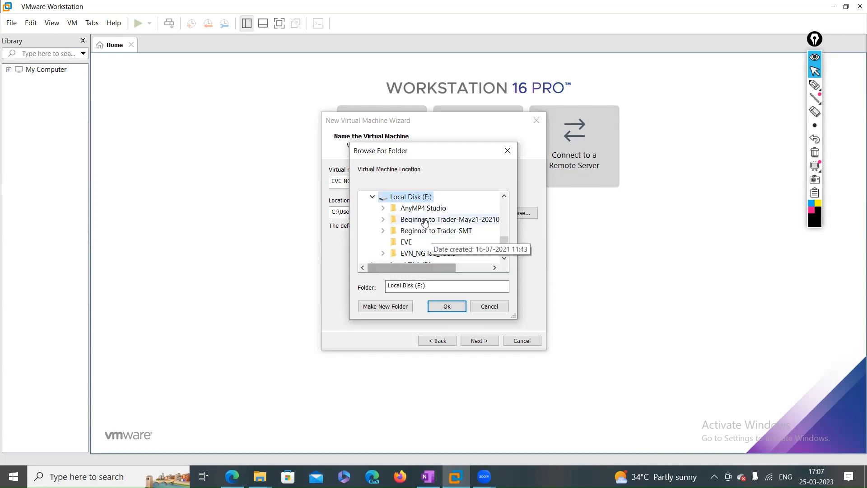
Create a 'Virtual-machines' folder on E: and set it as the VM location
{"action": "left_click", "coordinate": [399, 310]}
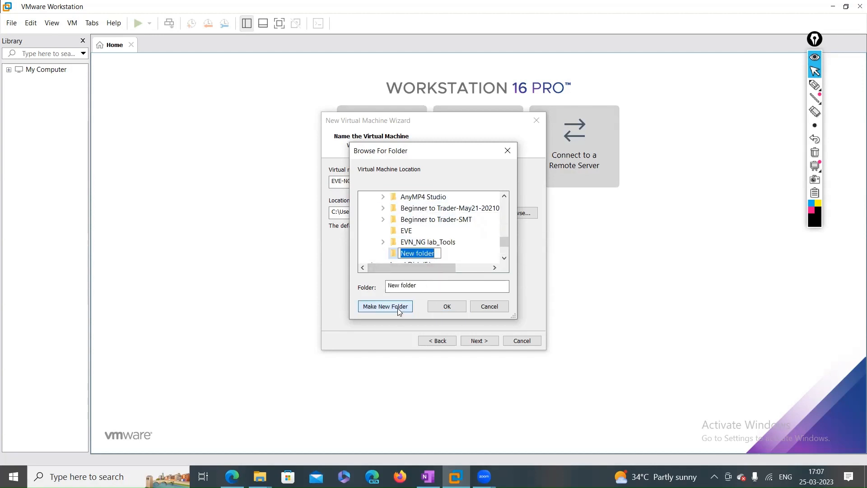
{"action": "key", "text": "BackSpace"}
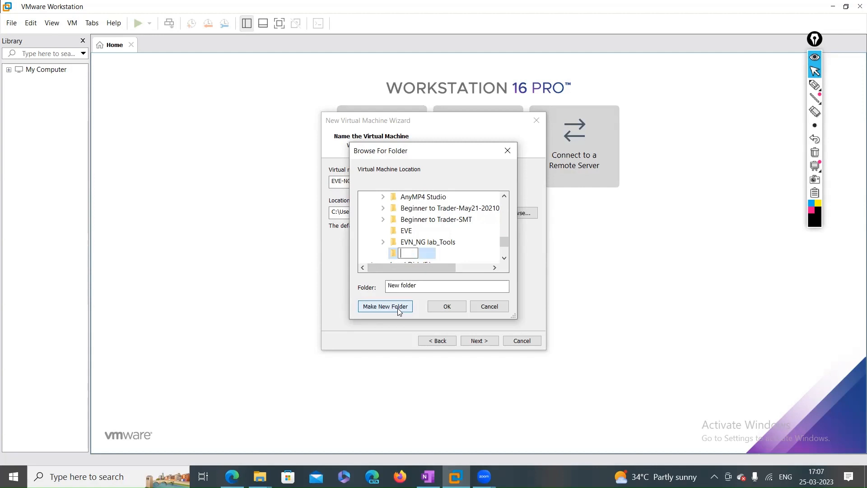
{"action": "type", "text": "VIRTUALMACHIN"}
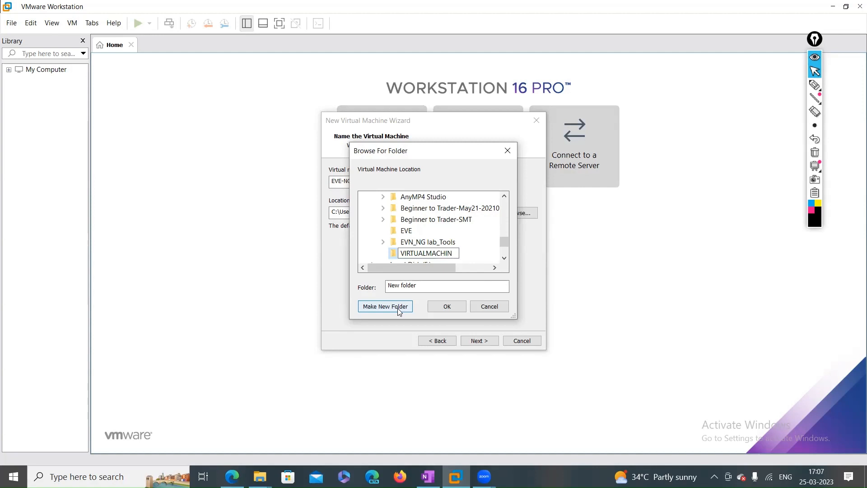
{"action": "key", "text": "BackSpace"}
{"action": "key", "text": "BackSpace"}
{"action": "key", "text": "BackSpace"}
{"action": "key", "text": "BackSpace"}
{"action": "key", "text": "BackSpace"}
{"action": "key", "text": "BackSpace"}
{"action": "key", "text": "BackSpace"}
{"action": "key", "text": "BackSpace"}
{"action": "key", "text": "BackSpace"}
{"action": "key", "text": "BackSpace"}
{"action": "key", "text": "BackSpace"}
{"action": "key", "text": "BackSpace"}
{"action": "key", "text": "BackSpace"}
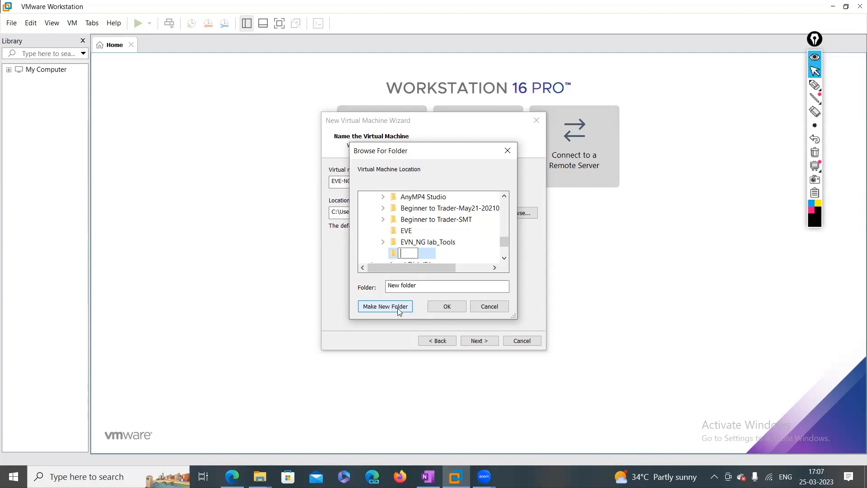
{"action": "type", "text": "Virtual-machines"}
{"action": "key", "text": "Return"}
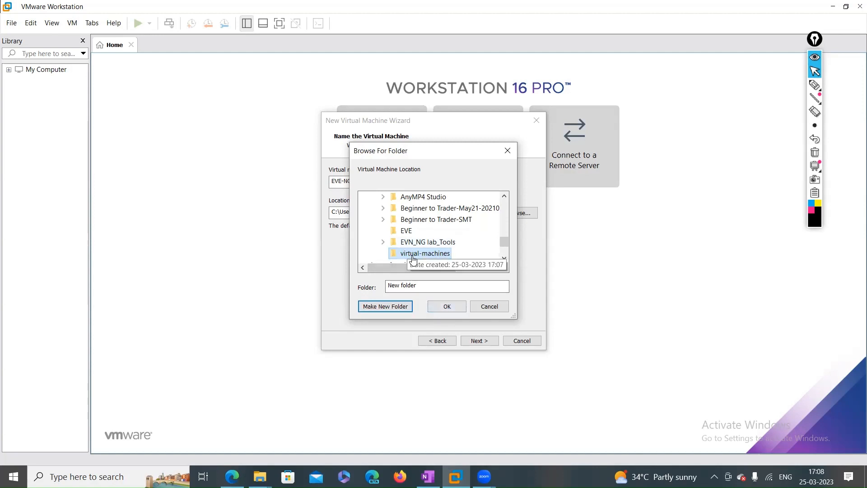
{"action": "left_click", "coordinate": [449, 308]}
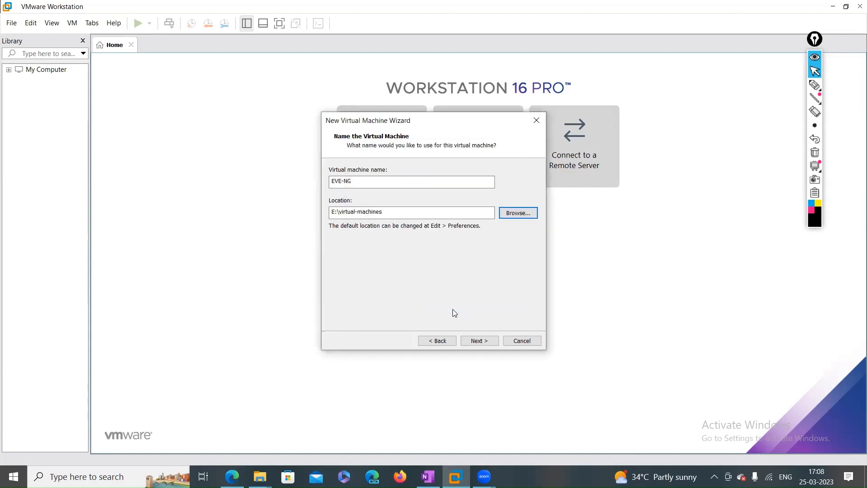
Give EVE-NG a 200 GB virtual disk stored as a single file
{"action": "left_click", "coordinate": [482, 341]}
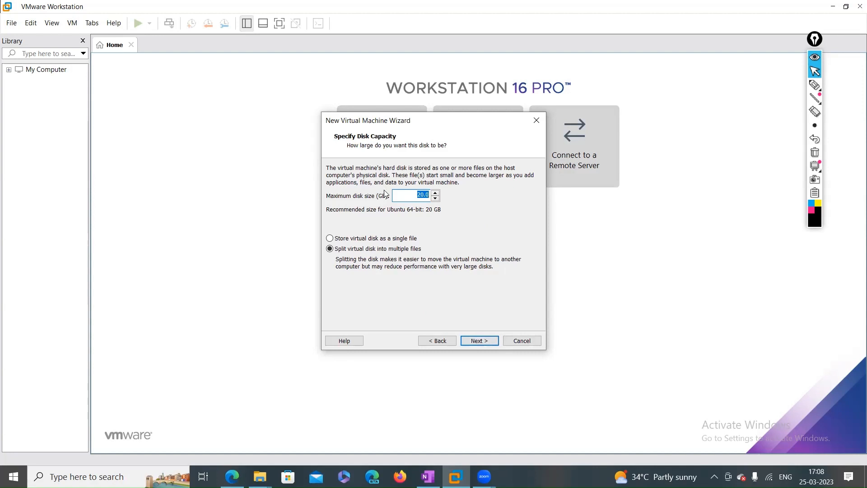
{"action": "key", "text": "Right"}
{"action": "key", "text": "BackSpace"}
{"action": "key", "text": "BackSpace"}
{"action": "key", "text": "BackSpace"}
{"action": "type", "text": "2000.00"}
{"action": "left_click", "coordinate": [356, 240]}
{"action": "left_click", "coordinate": [475, 344]}
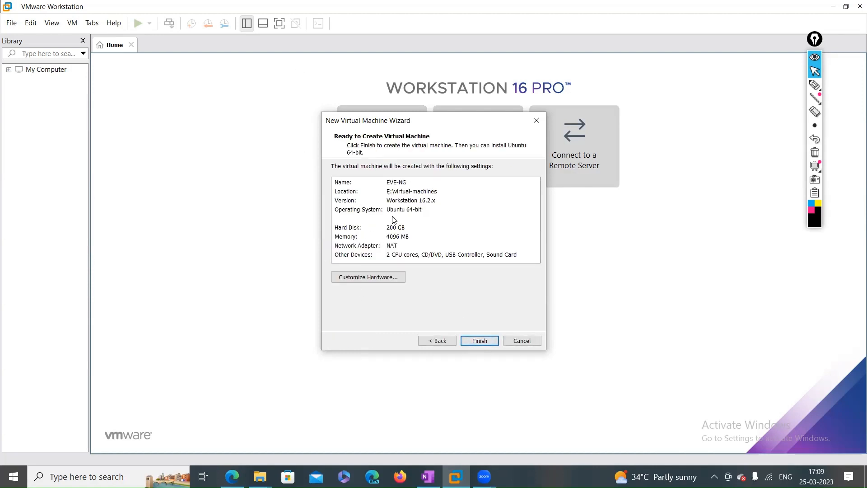
Check the summary's Name, Operating System, Hard Disk and Other Devices lines, then customize hardware
{"action": "left_click", "coordinate": [396, 255]}
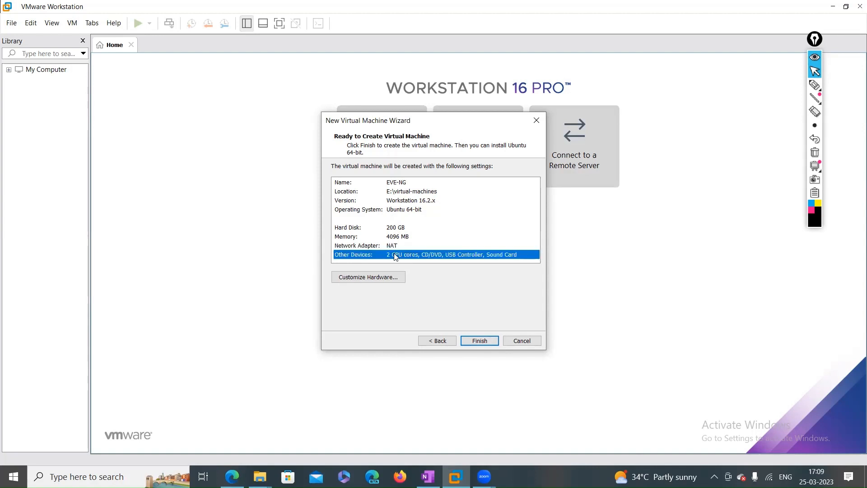
{"action": "left_click", "coordinate": [397, 229]}
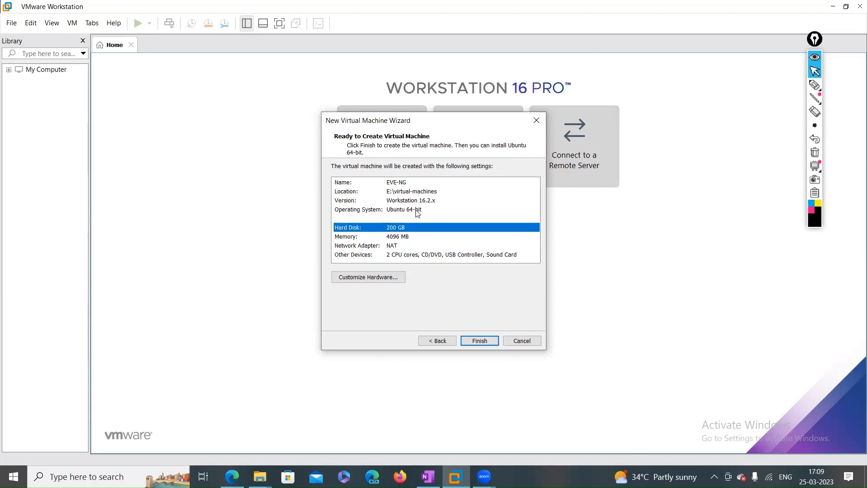
{"action": "left_click", "coordinate": [409, 184]}
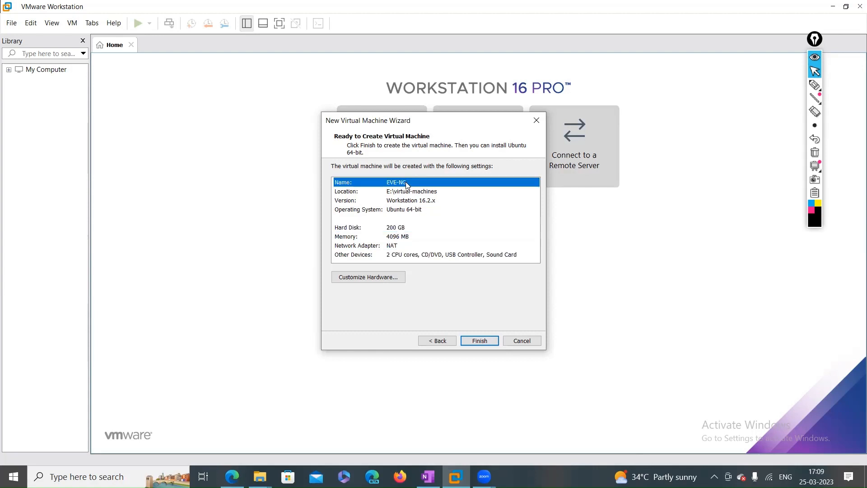
{"action": "left_click", "coordinate": [395, 256]}
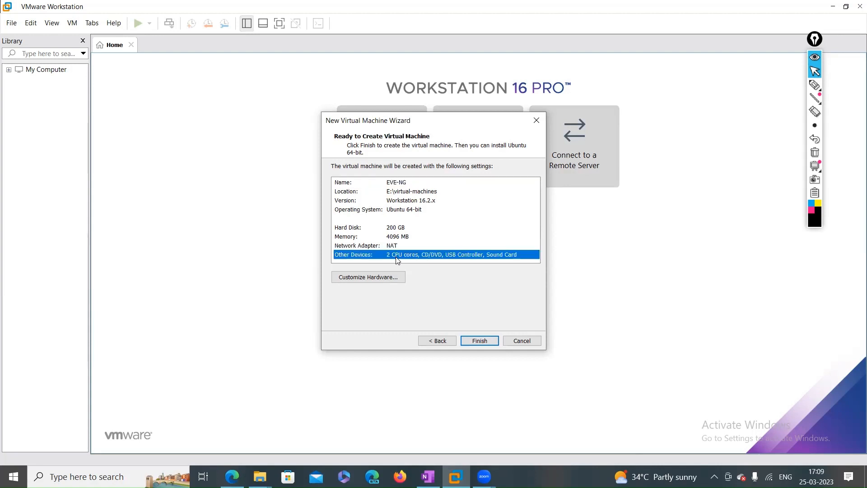
{"action": "left_click", "coordinate": [399, 212]}
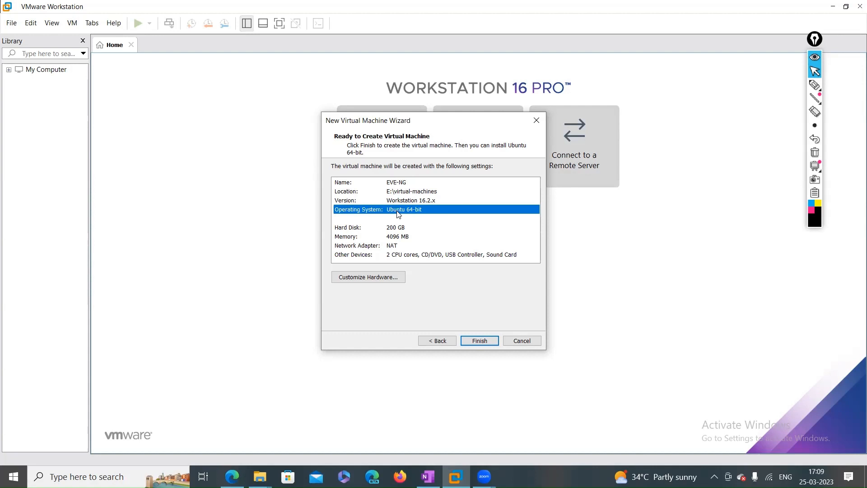
{"action": "left_click", "coordinate": [392, 257]}
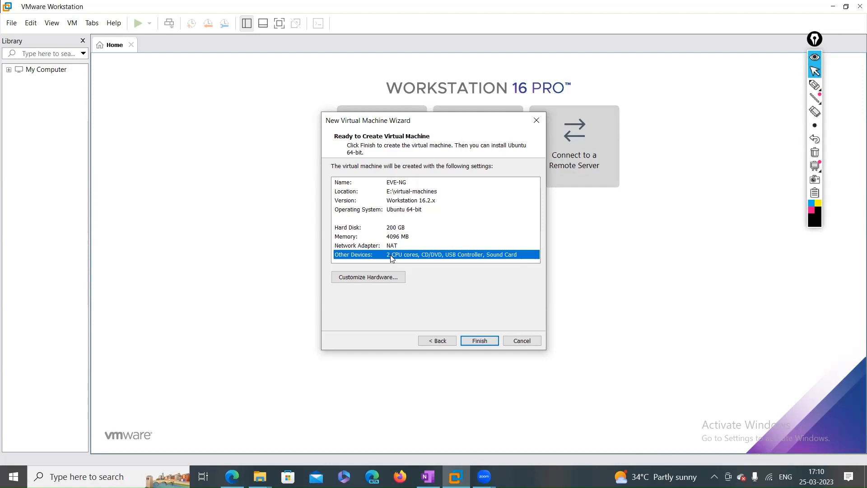
{"action": "left_click", "coordinate": [385, 278]}
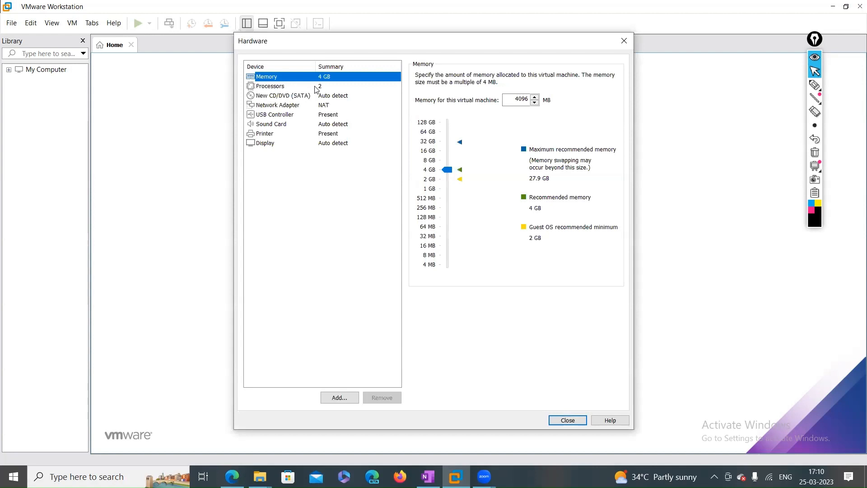
Set memory to 8780 MB, 4 processors with 2 cores each, and enable VT-x/AMD-V
{"action": "left_click", "coordinate": [449, 171]}
{"action": "left_click_drag", "start_coordinate": [450, 172], "coordinate": [449, 160]}
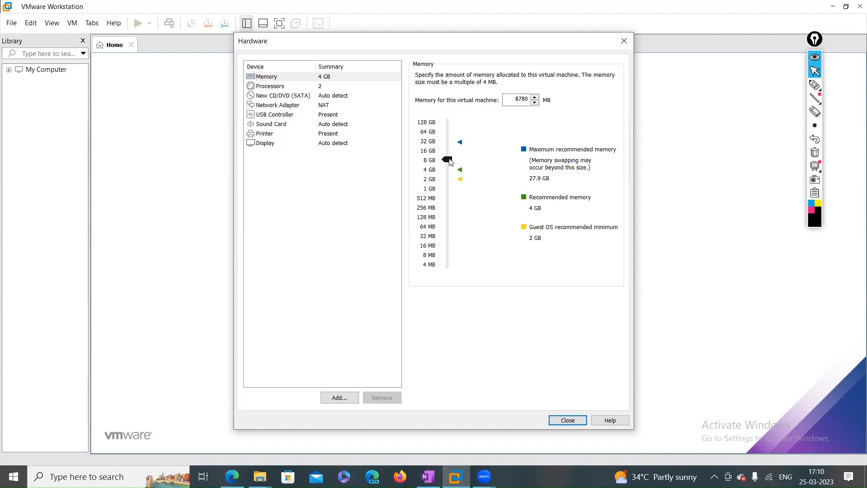
{"action": "left_click", "coordinate": [269, 89]}
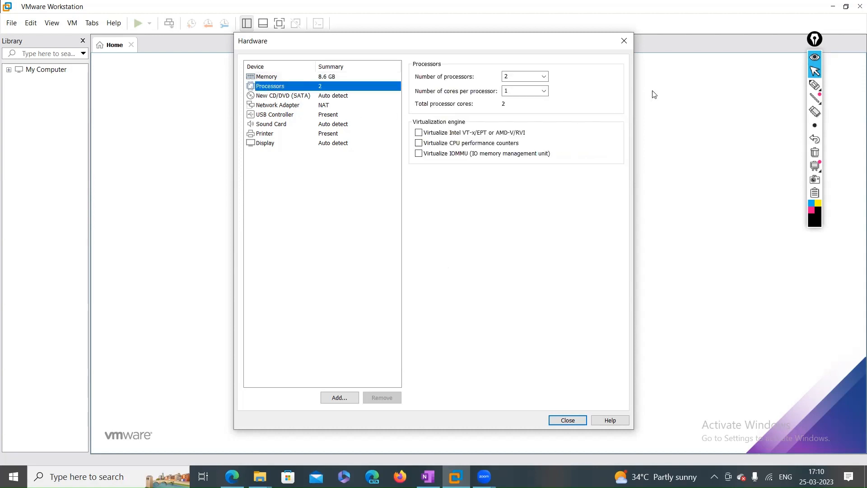
{"action": "left_click", "coordinate": [544, 76]}
{"action": "left_click", "coordinate": [514, 108]}
{"action": "left_click", "coordinate": [546, 92]}
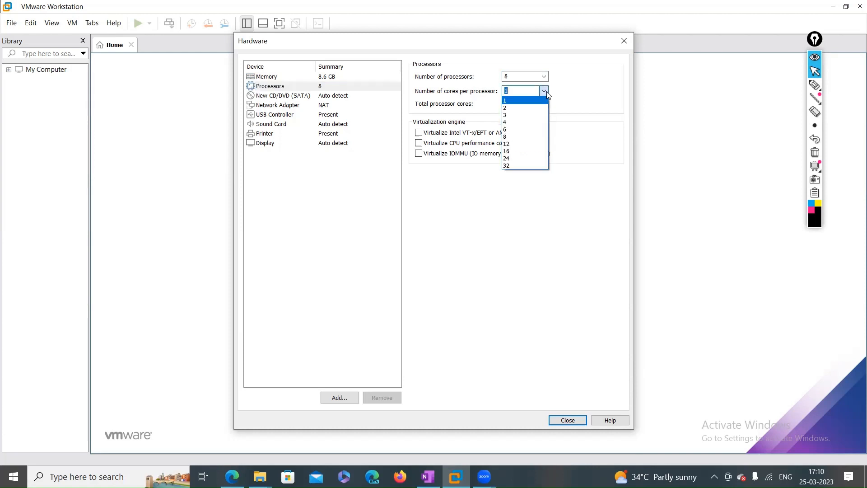
{"action": "left_click", "coordinate": [524, 108]}
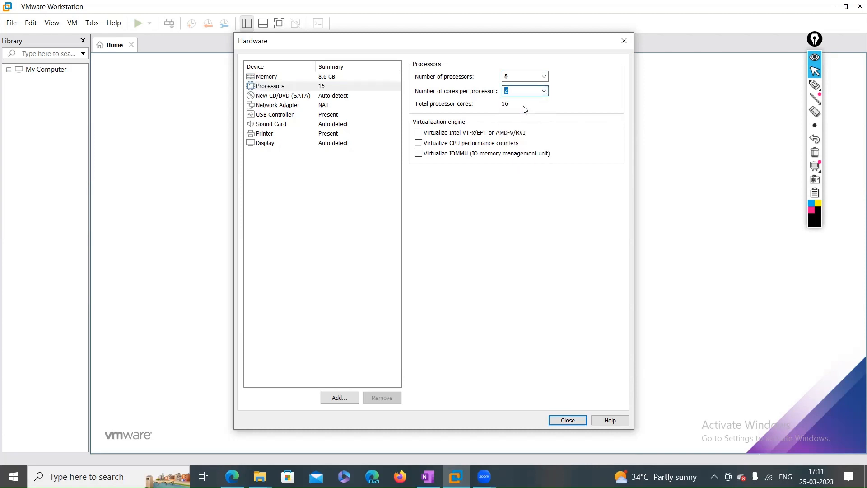
{"action": "left_click", "coordinate": [544, 77]}
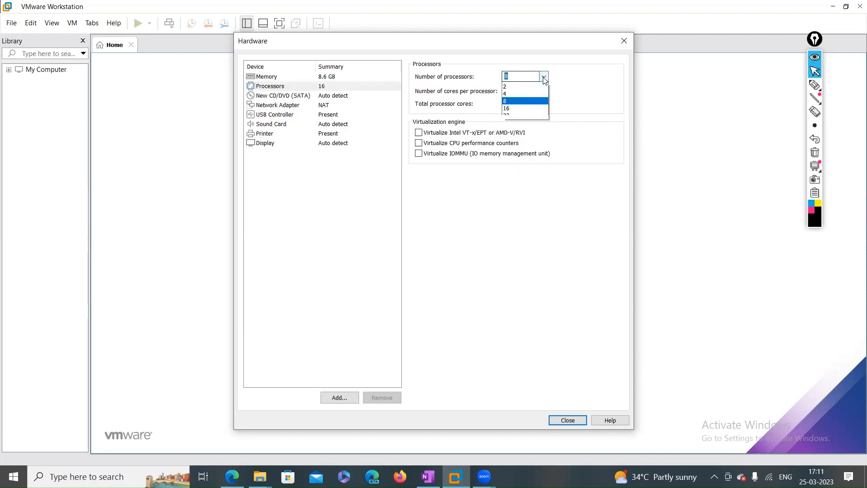
{"action": "left_click", "coordinate": [519, 104]}
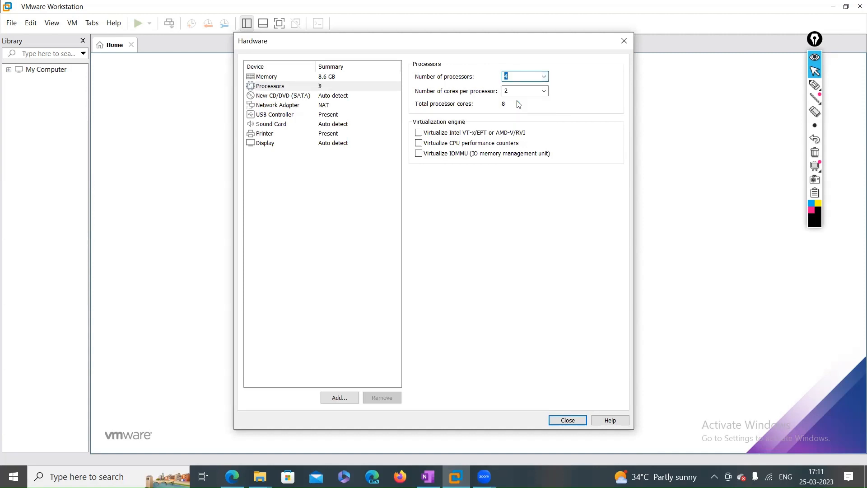
{"action": "left_click", "coordinate": [543, 92]}
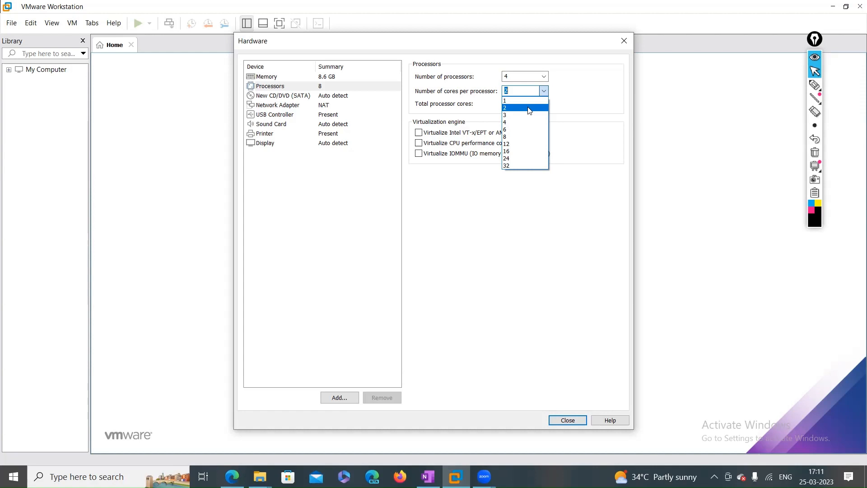
{"action": "left_click", "coordinate": [530, 110]}
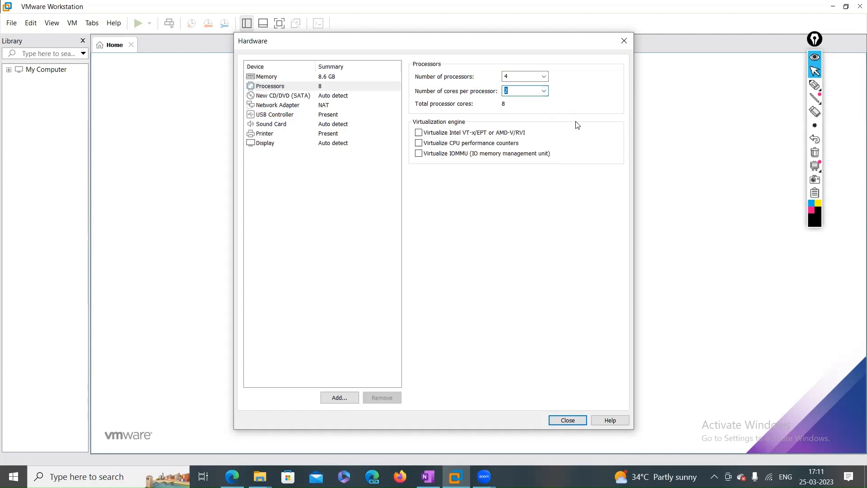
{"action": "left_click", "coordinate": [419, 133]}
{"action": "left_click", "coordinate": [816, 85]}
{"action": "mouse_move", "coordinate": [686, 159]}
{"action": "left_mouse_down"}
{"action": "mouse_move", "coordinate": [671, 182]}
{"action": "mouse_move", "coordinate": [693, 178]}
{"action": "left_mouse_up"}
{"action": "left_click_drag", "start_coordinate": [686, 147], "coordinate": [680, 183]}
{"action": "left_click_drag", "start_coordinate": [671, 218], "coordinate": [676, 337]}
{"action": "left_click_drag", "start_coordinate": [676, 292], "coordinate": [682, 345]}
{"action": "left_click_drag", "start_coordinate": [688, 292], "coordinate": [687, 331]}
{"action": "left_click_drag", "start_coordinate": [674, 324], "coordinate": [691, 318]}
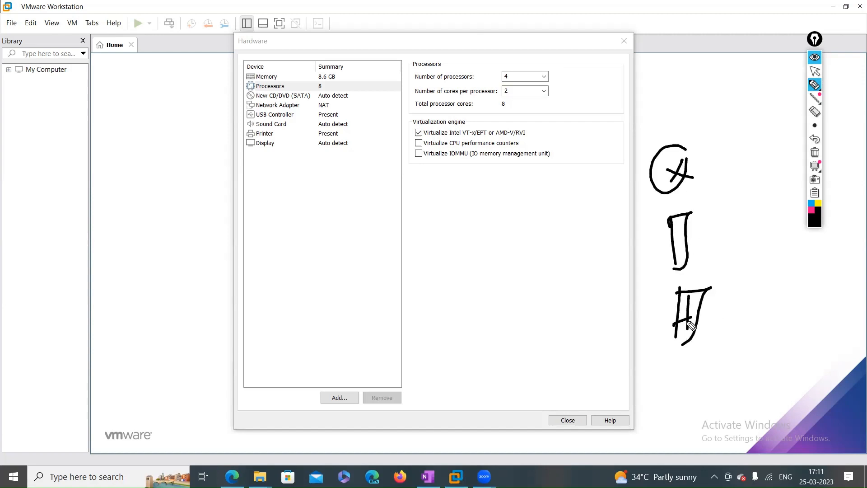
{"action": "left_click", "coordinate": [818, 114]}
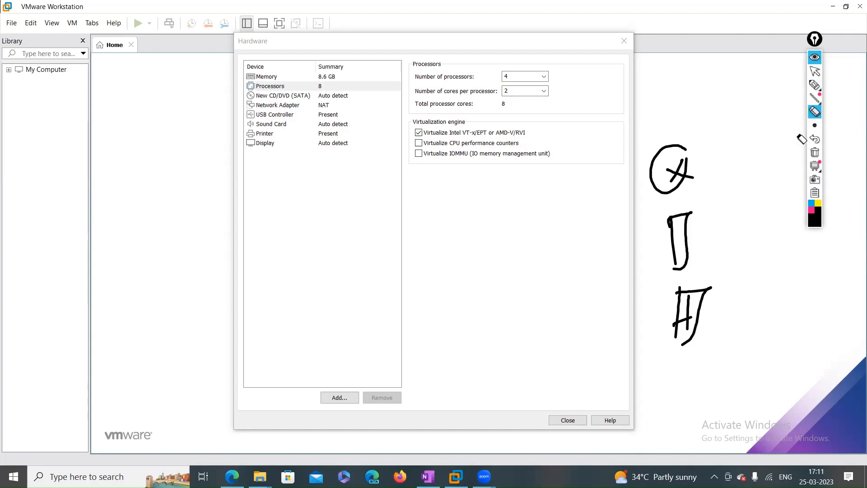
{"action": "mouse_move", "coordinate": [812, 85]}
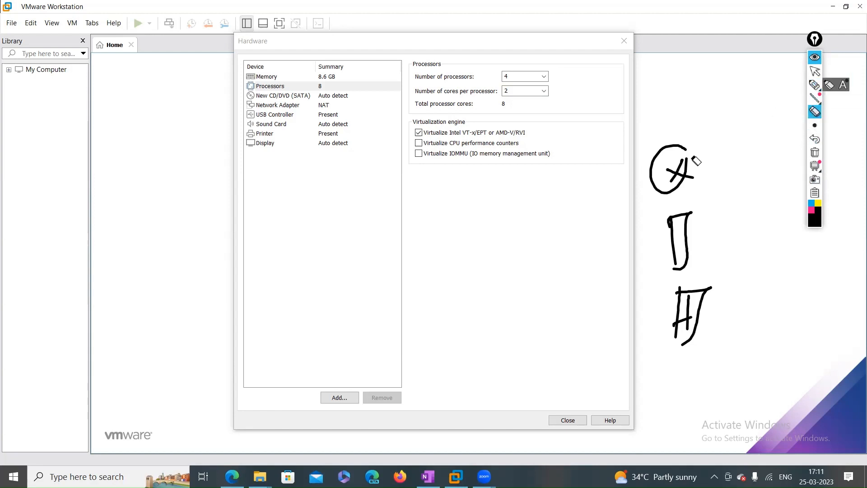
{"action": "left_click", "coordinate": [815, 85]}
{"action": "mouse_move", "coordinate": [686, 148]}
{"action": "left_mouse_down"}
{"action": "mouse_move", "coordinate": [686, 172]}
{"action": "mouse_move", "coordinate": [718, 162]}
{"action": "left_mouse_up"}
{"action": "mouse_move", "coordinate": [715, 157]}
{"action": "left_mouse_down"}
{"action": "mouse_move", "coordinate": [714, 169]}
{"action": "mouse_move", "coordinate": [730, 172]}
{"action": "left_mouse_up"}
{"action": "left_click_drag", "start_coordinate": [744, 147], "coordinate": [743, 173]}
{"action": "mouse_move", "coordinate": [728, 165]}
{"action": "left_mouse_down"}
{"action": "mouse_move", "coordinate": [750, 161]}
{"action": "mouse_move", "coordinate": [752, 174]}
{"action": "left_mouse_up"}
{"action": "left_click_drag", "start_coordinate": [759, 154], "coordinate": [775, 157]}
{"action": "left_click_drag", "start_coordinate": [700, 220], "coordinate": [727, 218]}
{"action": "mouse_move", "coordinate": [726, 211]}
{"action": "left_mouse_down"}
{"action": "mouse_move", "coordinate": [724, 226]}
{"action": "mouse_move", "coordinate": [748, 227]}
{"action": "left_mouse_up"}
{"action": "mouse_move", "coordinate": [759, 200]}
{"action": "left_mouse_down"}
{"action": "mouse_move", "coordinate": [760, 223]}
{"action": "mouse_move", "coordinate": [770, 223]}
{"action": "left_mouse_up"}
{"action": "left_click_drag", "start_coordinate": [775, 210], "coordinate": [791, 208]}
{"action": "left_click_drag", "start_coordinate": [715, 315], "coordinate": [750, 308]}
{"action": "left_click_drag", "start_coordinate": [752, 296], "coordinate": [751, 322]}
{"action": "mouse_move", "coordinate": [768, 295]}
{"action": "left_mouse_down"}
{"action": "mouse_move", "coordinate": [769, 317]}
{"action": "mouse_move", "coordinate": [808, 301]}
{"action": "left_mouse_up"}
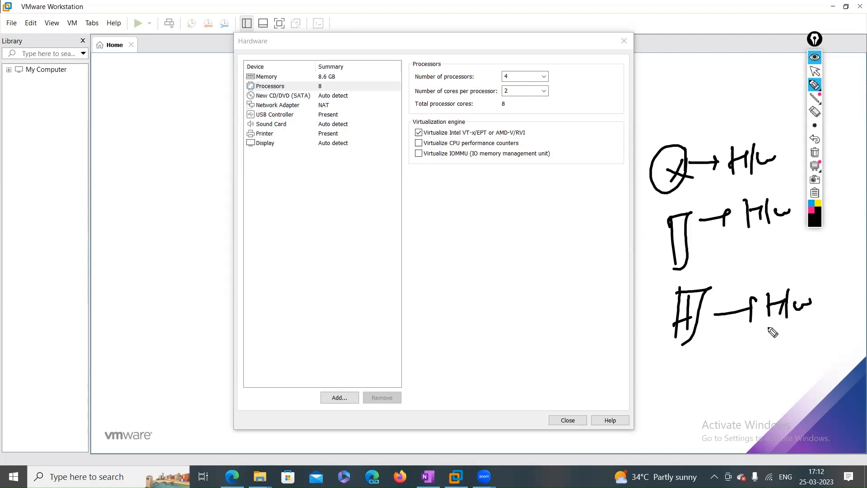
{"action": "mouse_move", "coordinate": [770, 331]}
{"action": "left_mouse_down"}
{"action": "mouse_move", "coordinate": [759, 291]}
{"action": "mouse_move", "coordinate": [768, 329]}
{"action": "left_mouse_up"}
{"action": "mouse_move", "coordinate": [751, 227]}
{"action": "left_mouse_down"}
{"action": "mouse_move", "coordinate": [785, 230]}
{"action": "mouse_move", "coordinate": [750, 224]}
{"action": "left_mouse_up"}
{"action": "left_click_drag", "start_coordinate": [771, 180], "coordinate": [781, 173]}
{"action": "mouse_move", "coordinate": [510, 100]}
{"action": "left_mouse_down"}
{"action": "mouse_move", "coordinate": [500, 92]}
{"action": "mouse_move", "coordinate": [510, 98]}
{"action": "left_mouse_up"}
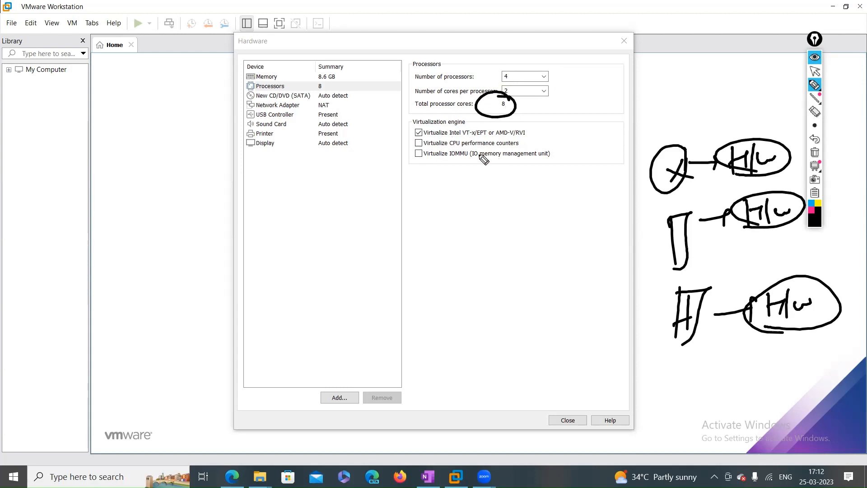
{"action": "left_click_drag", "start_coordinate": [510, 109], "coordinate": [544, 106]}
{"action": "left_click_drag", "start_coordinate": [666, 124], "coordinate": [680, 134]}
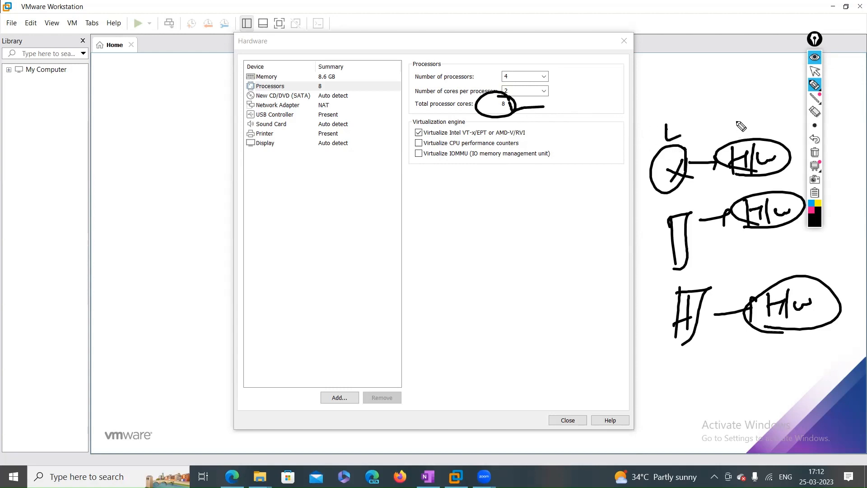
{"action": "left_click_drag", "start_coordinate": [734, 110], "coordinate": [760, 113]}
{"action": "mouse_move", "coordinate": [672, 217]}
{"action": "left_mouse_down"}
{"action": "mouse_move", "coordinate": [656, 232]}
{"action": "mouse_move", "coordinate": [649, 223]}
{"action": "left_mouse_up"}
{"action": "left_click_drag", "start_coordinate": [651, 297], "coordinate": [679, 292]}
{"action": "mouse_move", "coordinate": [412, 141]}
{"action": "left_mouse_down"}
{"action": "mouse_move", "coordinate": [430, 123]}
{"action": "mouse_move", "coordinate": [406, 141]}
{"action": "mouse_move", "coordinate": [429, 142]}
{"action": "left_mouse_up"}
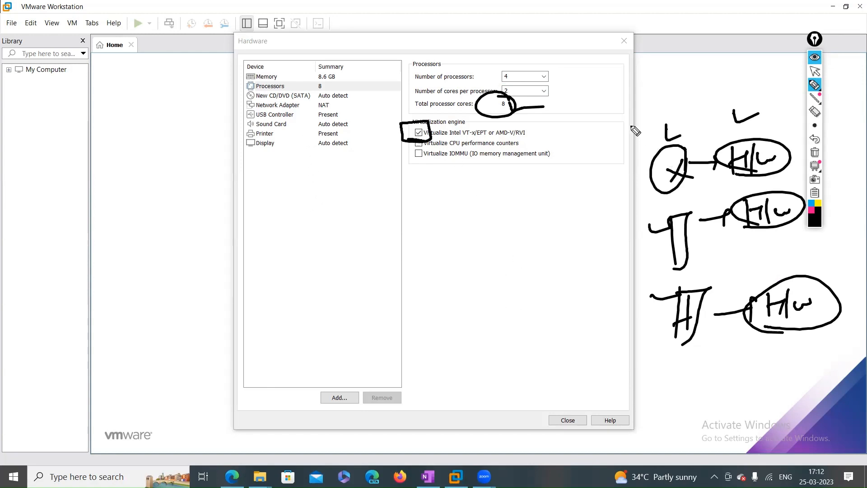
{"action": "left_click_drag", "start_coordinate": [629, 118], "coordinate": [807, 93]}
{"action": "mouse_move", "coordinate": [626, 119]}
{"action": "left_mouse_down"}
{"action": "mouse_move", "coordinate": [628, 361]}
{"action": "mouse_move", "coordinate": [826, 355]}
{"action": "left_mouse_up"}
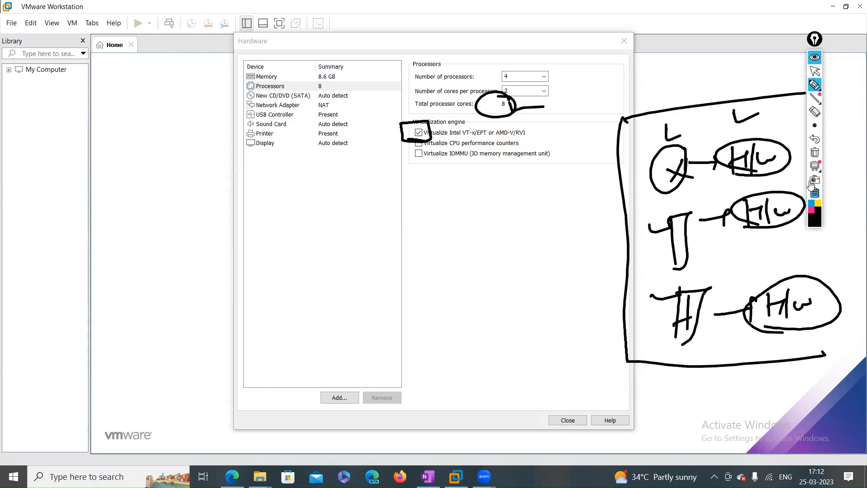
{"action": "left_click_drag", "start_coordinate": [815, 38], "coordinate": [863, 47]}
{"action": "mouse_move", "coordinate": [797, 93]}
{"action": "left_mouse_down"}
{"action": "mouse_move", "coordinate": [831, 90]}
{"action": "mouse_move", "coordinate": [818, 238]}
{"action": "mouse_move", "coordinate": [840, 332]}
{"action": "mouse_move", "coordinate": [813, 356]}
{"action": "left_mouse_up"}
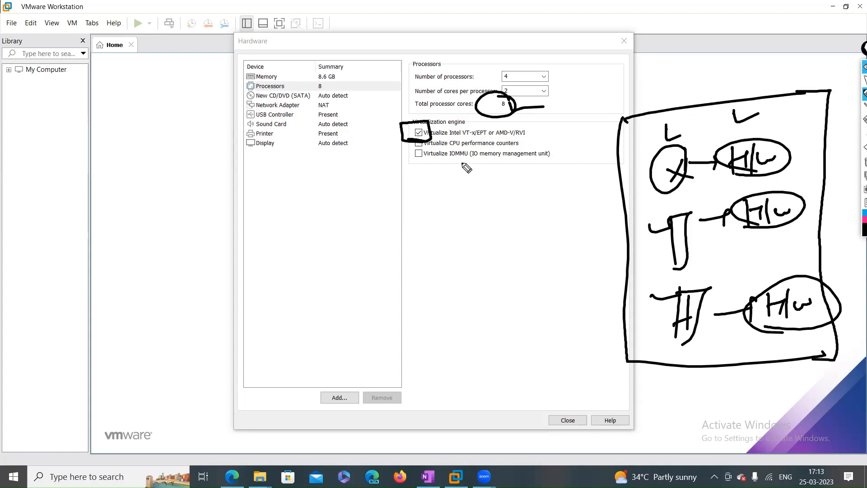
{"action": "mouse_move", "coordinate": [491, 111]}
{"action": "left_mouse_down"}
{"action": "mouse_move", "coordinate": [507, 110]}
{"action": "mouse_move", "coordinate": [492, 111]}
{"action": "left_mouse_up"}
{"action": "left_click_drag", "start_coordinate": [520, 111], "coordinate": [547, 108]}
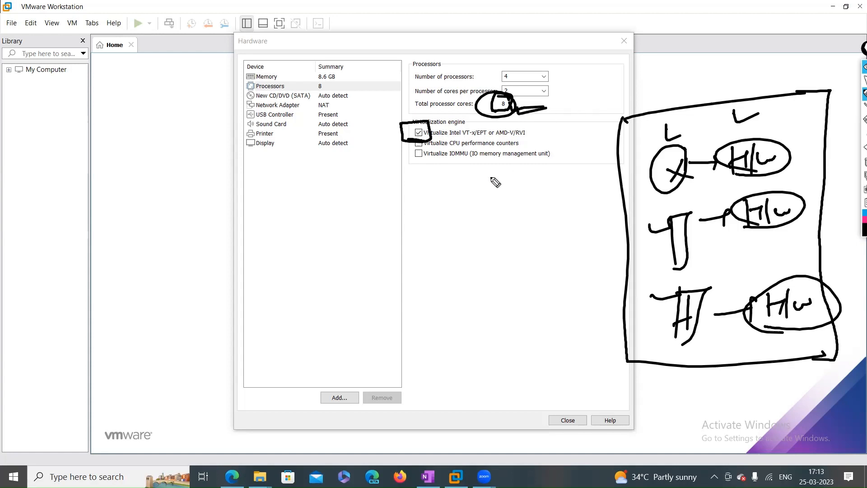
{"action": "key", "text": "XF86AudioRaiseVolume"}
{"action": "key", "text": "XF86AudioRaiseVolume"}
{"action": "mouse_move", "coordinate": [629, 180]}
{"action": "left_mouse_down"}
{"action": "mouse_move", "coordinate": [650, 178]}
{"action": "mouse_move", "coordinate": [649, 184]}
{"action": "left_mouse_up"}
{"action": "mouse_move", "coordinate": [630, 261]}
{"action": "left_mouse_down"}
{"action": "mouse_move", "coordinate": [649, 257]}
{"action": "mouse_move", "coordinate": [653, 274]}
{"action": "left_mouse_up"}
{"action": "mouse_move", "coordinate": [634, 329]}
{"action": "left_mouse_down"}
{"action": "mouse_move", "coordinate": [653, 323]}
{"action": "mouse_move", "coordinate": [653, 331]}
{"action": "left_mouse_up"}
{"action": "left_click_drag", "start_coordinate": [650, 304], "coordinate": [651, 336]}
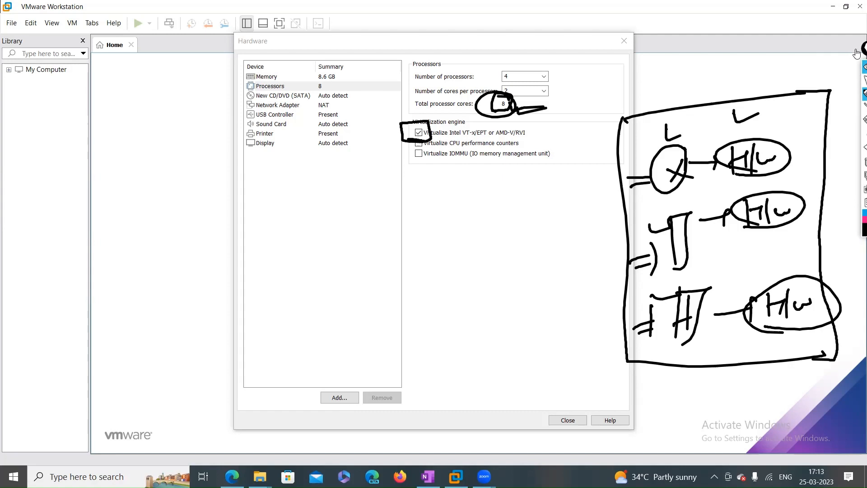
{"action": "mouse_move", "coordinate": [844, 107]}
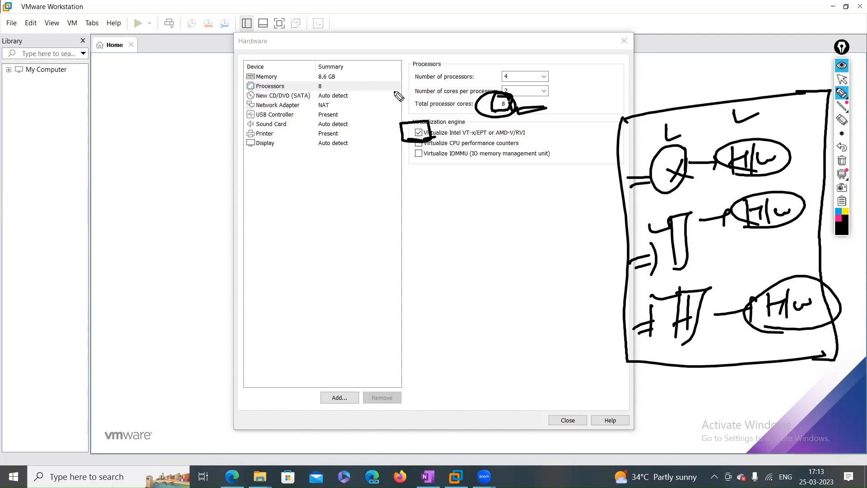
{"action": "mouse_move", "coordinate": [316, 94]}
{"action": "left_mouse_down"}
{"action": "mouse_move", "coordinate": [356, 87]}
{"action": "mouse_move", "coordinate": [317, 99]}
{"action": "left_mouse_up"}
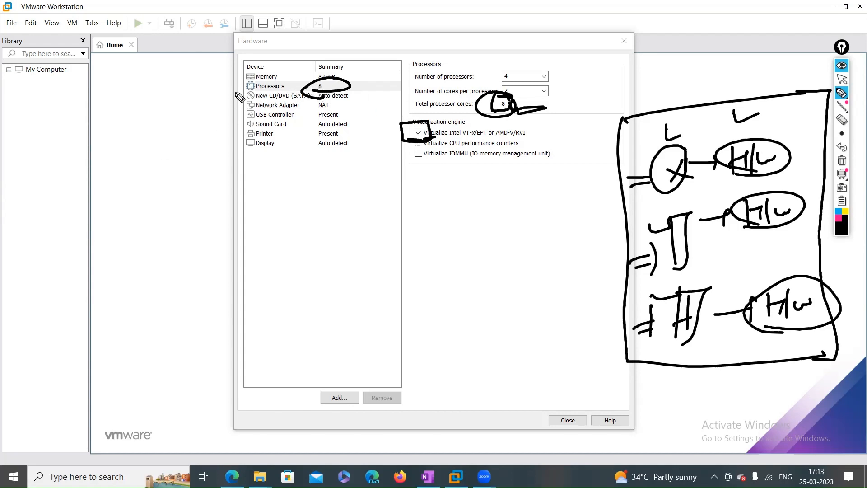
{"action": "left_click_drag", "start_coordinate": [324, 86], "coordinate": [288, 88]}
{"action": "left_click_drag", "start_coordinate": [240, 104], "coordinate": [228, 86]}
{"action": "mouse_move", "coordinate": [138, 95]}
{"action": "left_mouse_down"}
{"action": "mouse_move", "coordinate": [170, 113]}
{"action": "mouse_move", "coordinate": [216, 119]}
{"action": "left_mouse_up"}
{"action": "mouse_move", "coordinate": [370, 89]}
{"action": "left_mouse_down"}
{"action": "mouse_move", "coordinate": [437, 149]}
{"action": "mouse_move", "coordinate": [632, 166]}
{"action": "mouse_move", "coordinate": [624, 171]}
{"action": "left_mouse_up"}
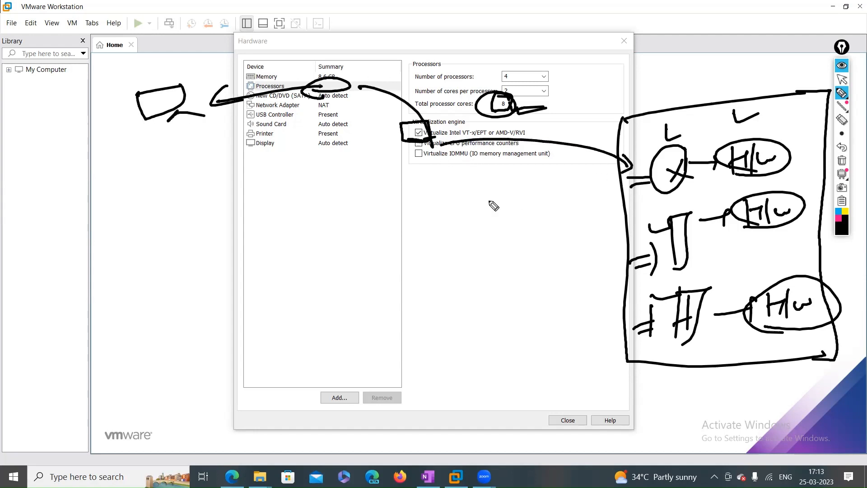
{"action": "mouse_move", "coordinate": [430, 116]}
{"action": "left_mouse_down"}
{"action": "mouse_move", "coordinate": [405, 110]}
{"action": "mouse_move", "coordinate": [457, 128]}
{"action": "mouse_move", "coordinate": [433, 108]}
{"action": "left_mouse_up"}
{"action": "mouse_move", "coordinate": [449, 176]}
{"action": "left_mouse_down"}
{"action": "mouse_move", "coordinate": [574, 247]}
{"action": "mouse_move", "coordinate": [663, 187]}
{"action": "mouse_move", "coordinate": [676, 214]}
{"action": "mouse_move", "coordinate": [673, 195]}
{"action": "left_mouse_up"}
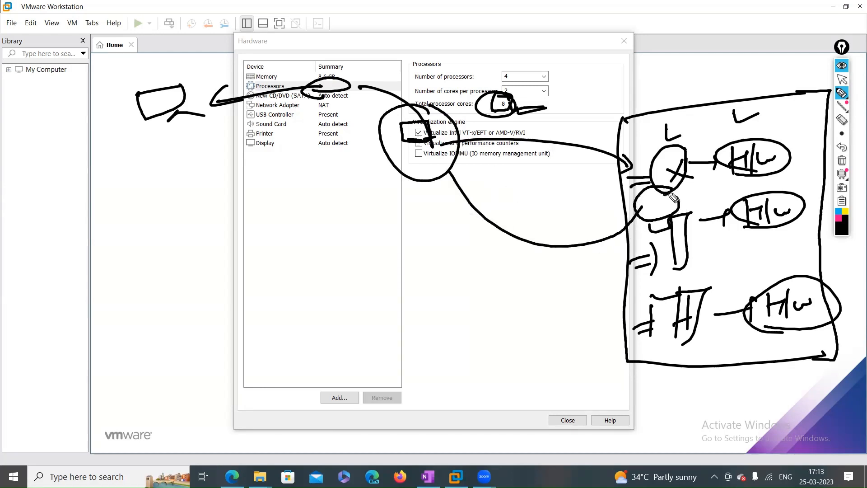
{"action": "left_click", "coordinate": [839, 163]}
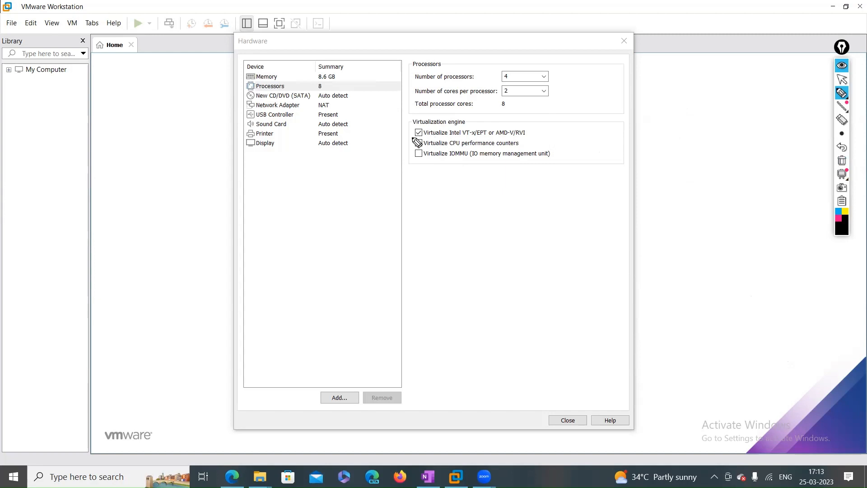
Mark the VT-x option with screen ink, clear it, then select New CD/DVD (SATA)
{"action": "mouse_move", "coordinate": [418, 143]}
{"action": "left_mouse_down"}
{"action": "mouse_move", "coordinate": [440, 140]}
{"action": "mouse_move", "coordinate": [408, 122]}
{"action": "mouse_move", "coordinate": [404, 142]}
{"action": "left_mouse_up"}
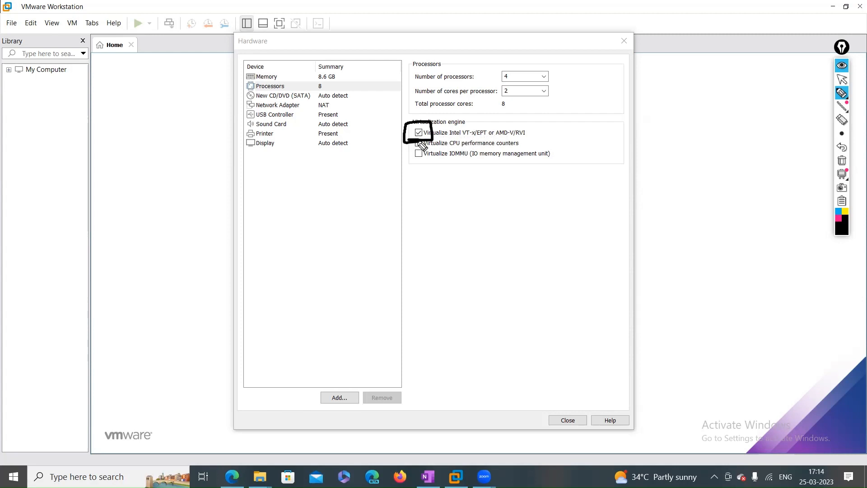
{"action": "left_click_drag", "start_coordinate": [420, 138], "coordinate": [460, 122]}
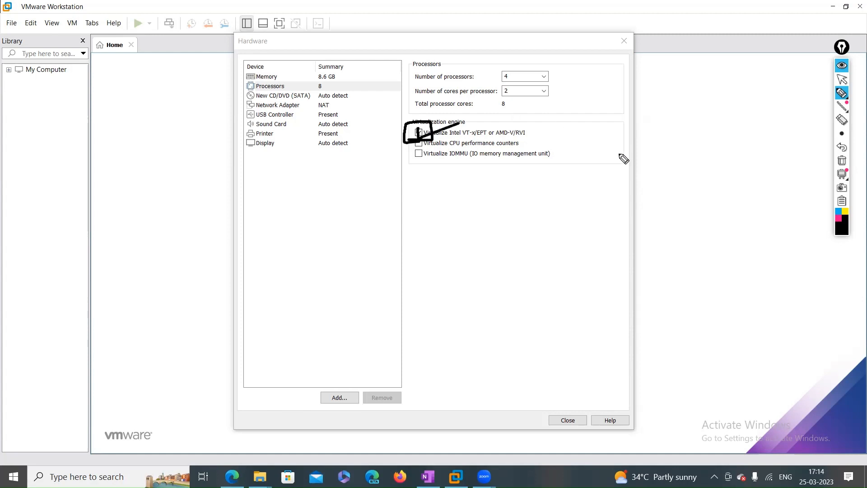
{"action": "left_click", "coordinate": [842, 161]}
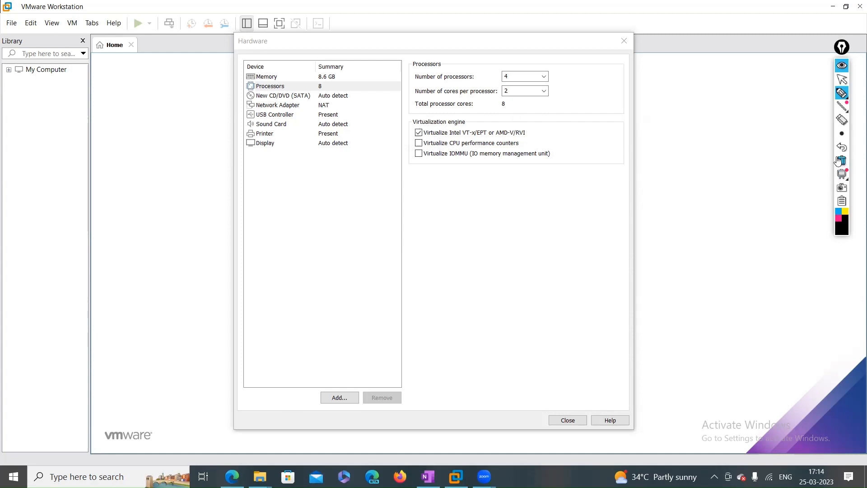
{"action": "left_click", "coordinate": [842, 79]}
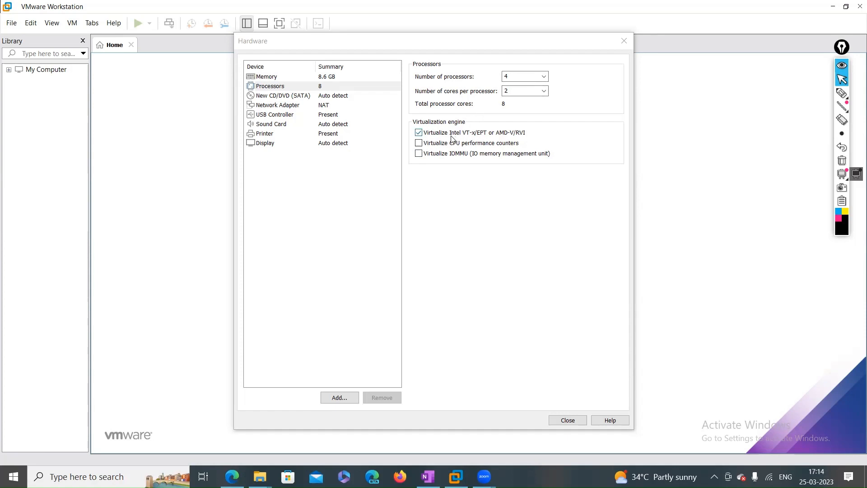
{"action": "left_click", "coordinate": [413, 123]}
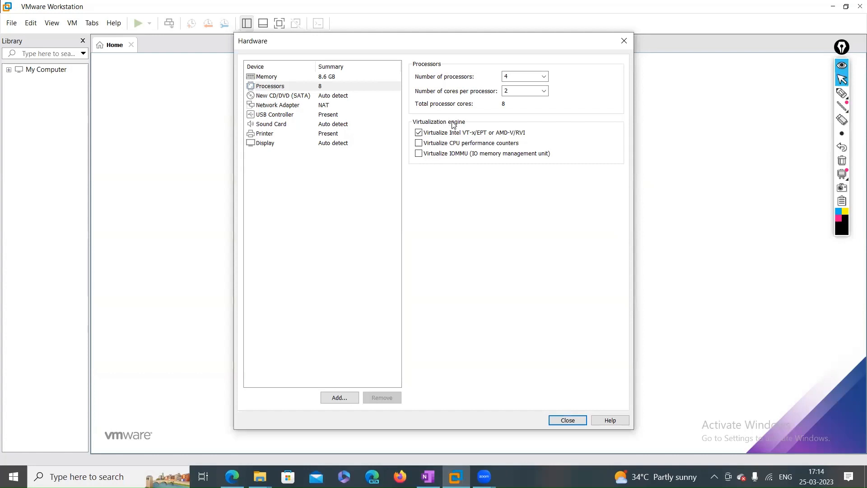
{"action": "left_click", "coordinate": [286, 97]}
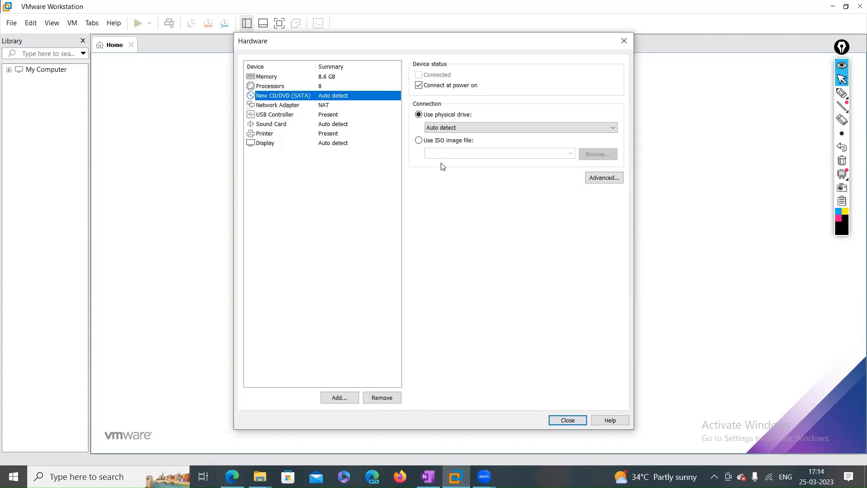
Switch the CD/DVD drive to 'Use ISO image file' and browse for the image
{"action": "left_click", "coordinate": [454, 129]}
{"action": "left_click", "coordinate": [541, 135]}
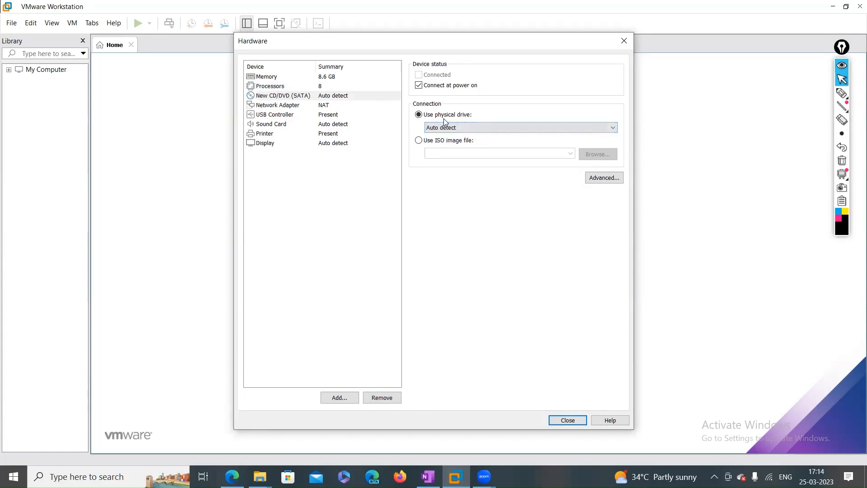
{"action": "left_click", "coordinate": [420, 141]}
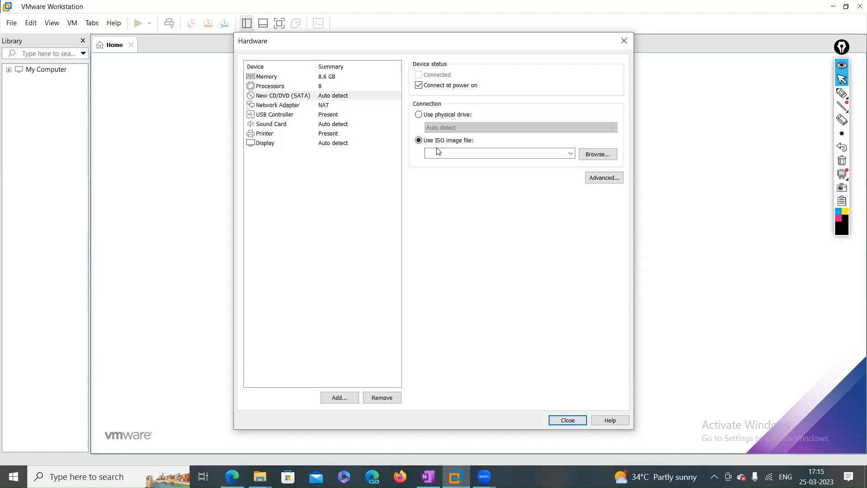
{"action": "left_click", "coordinate": [323, 108]}
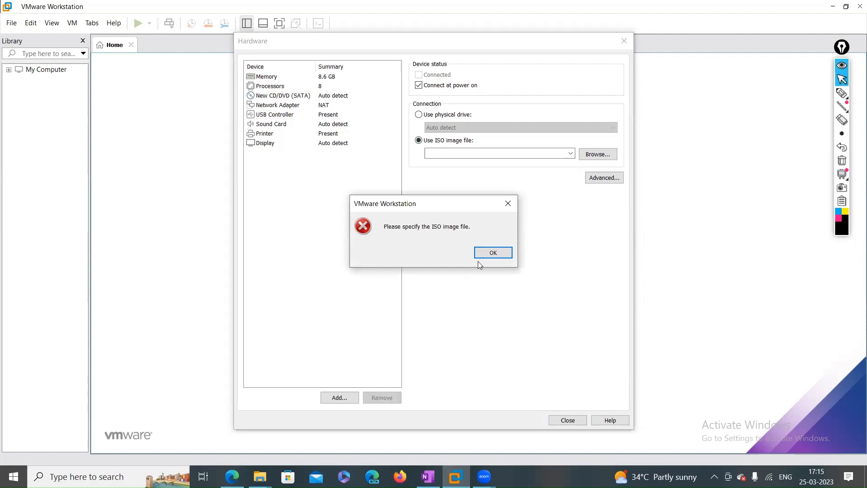
{"action": "left_click", "coordinate": [494, 252]}
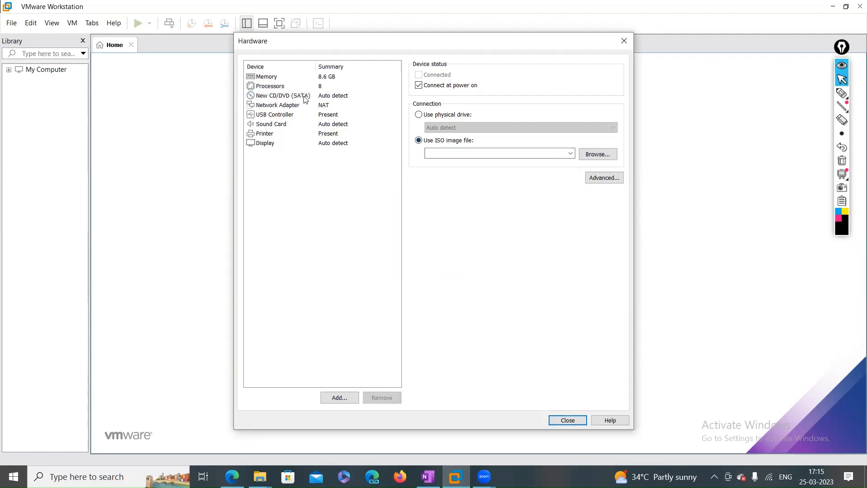
{"action": "left_click", "coordinate": [286, 98]}
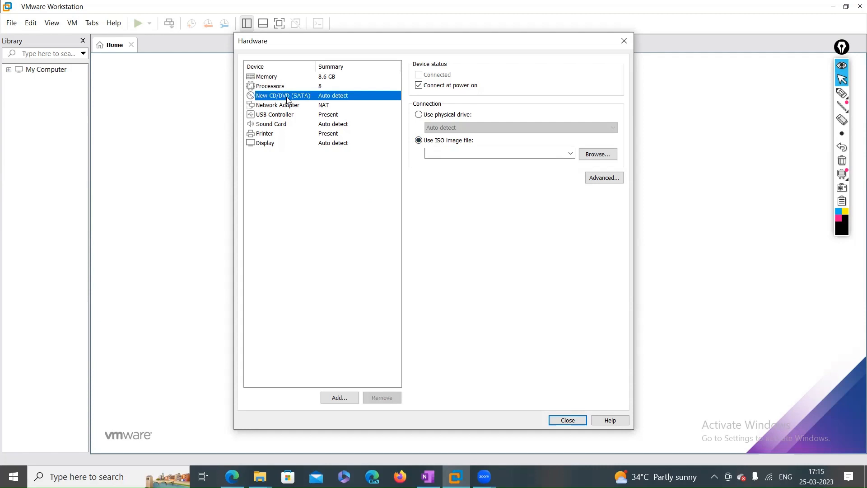
{"action": "left_click", "coordinate": [418, 141]}
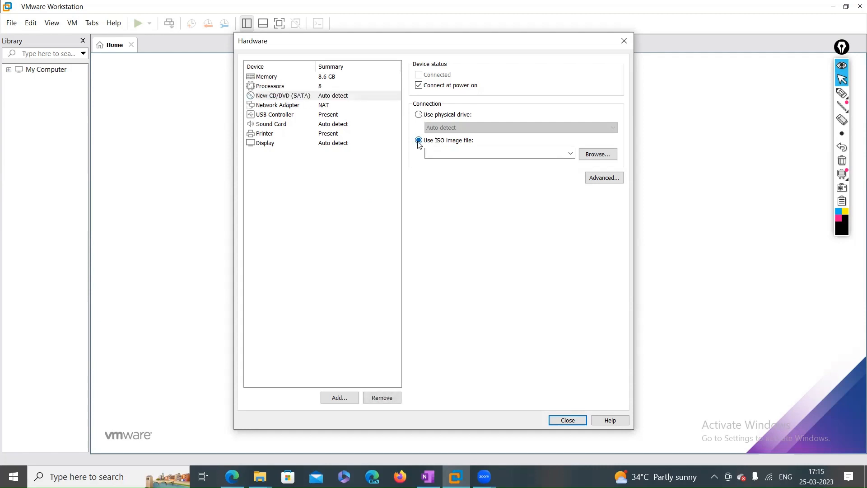
{"action": "left_click", "coordinate": [605, 162]}
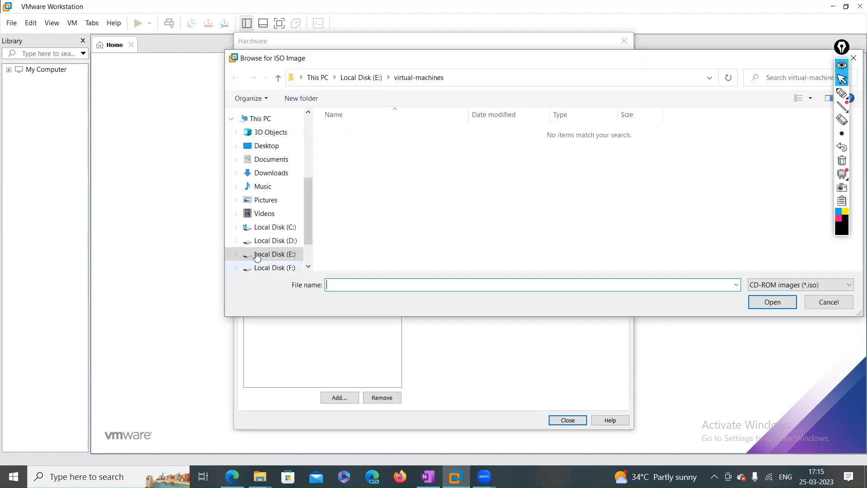
Attach eve-com-v5.iso from the Downloads folder to the CD/DVD drive
{"action": "left_click", "coordinate": [269, 175]}
{"action": "left_click", "coordinate": [429, 144]}
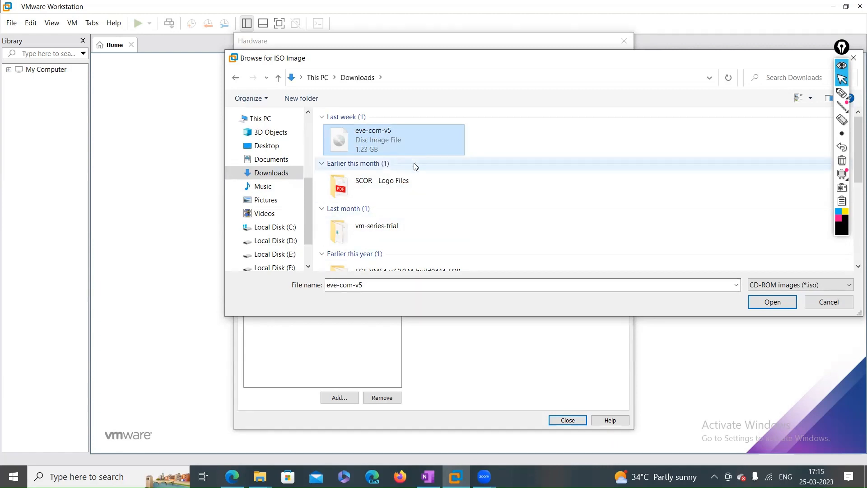
{"action": "left_click", "coordinate": [772, 302]}
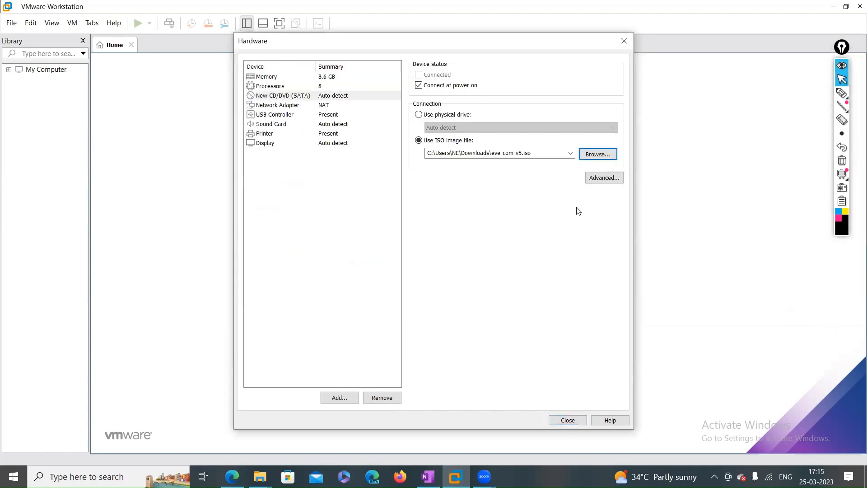
{"action": "left_click", "coordinate": [296, 108]}
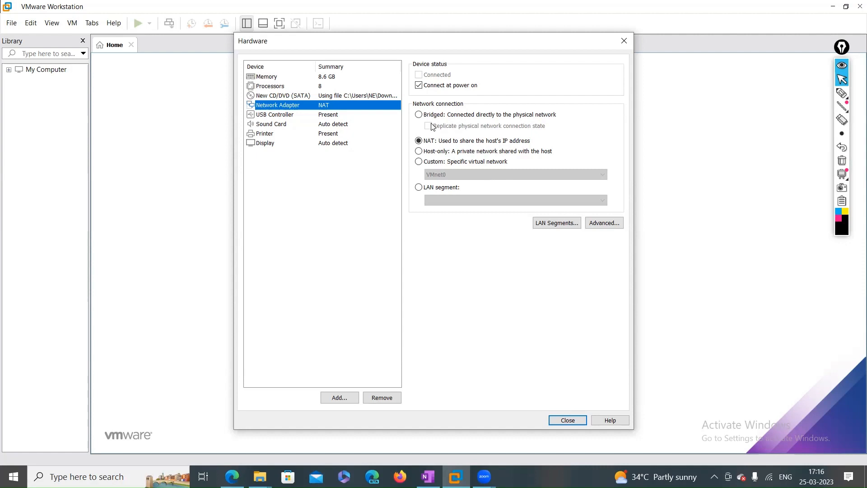
{"action": "left_click", "coordinate": [420, 114]}
{"action": "left_click", "coordinate": [419, 141]}
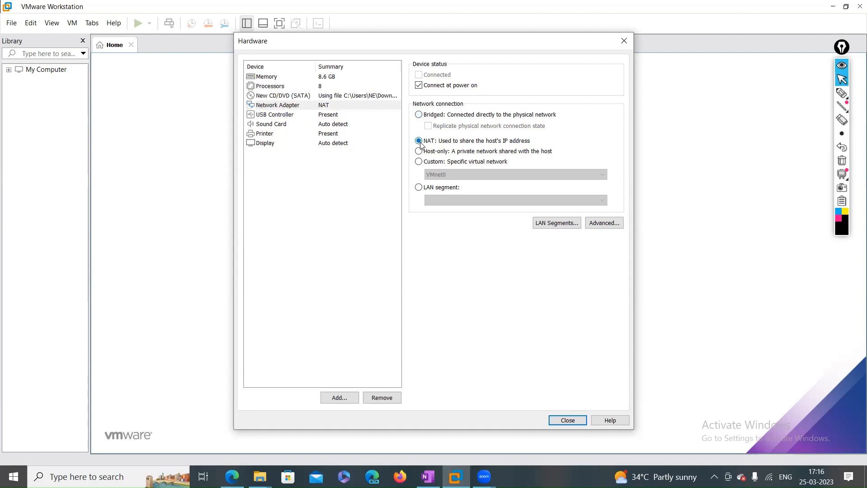
{"action": "left_click", "coordinate": [842, 93]}
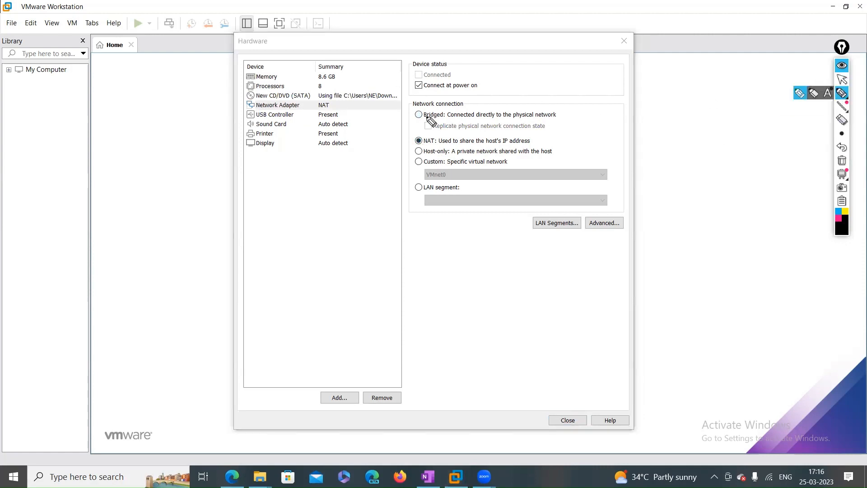
{"action": "mouse_move", "coordinate": [241, 88]}
{"action": "left_mouse_down"}
{"action": "mouse_move", "coordinate": [334, 79]}
{"action": "mouse_move", "coordinate": [247, 84]}
{"action": "left_mouse_up"}
{"action": "mouse_move", "coordinate": [312, 114]}
{"action": "left_mouse_down"}
{"action": "mouse_move", "coordinate": [260, 120]}
{"action": "mouse_move", "coordinate": [333, 121]}
{"action": "left_mouse_up"}
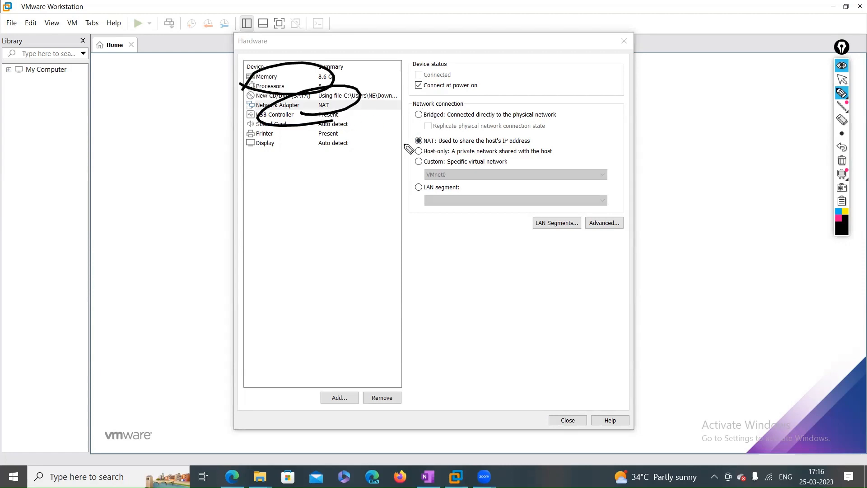
{"action": "mouse_move", "coordinate": [428, 111]}
{"action": "left_mouse_down"}
{"action": "mouse_move", "coordinate": [410, 134]}
{"action": "mouse_move", "coordinate": [445, 131]}
{"action": "mouse_move", "coordinate": [421, 111]}
{"action": "mouse_move", "coordinate": [427, 130]}
{"action": "mouse_move", "coordinate": [494, 115]}
{"action": "mouse_move", "coordinate": [486, 110]}
{"action": "mouse_move", "coordinate": [492, 120]}
{"action": "left_mouse_up"}
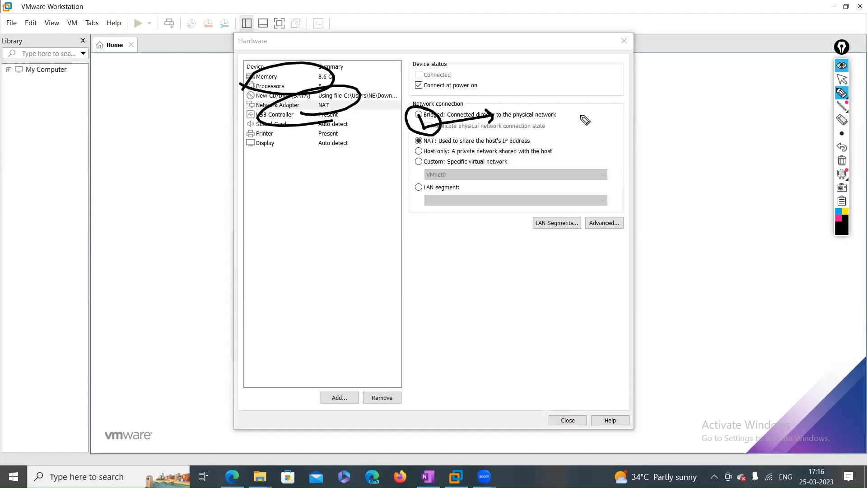
{"action": "left_click_drag", "start_coordinate": [590, 117], "coordinate": [656, 119]}
{"action": "mouse_move", "coordinate": [652, 112]}
{"action": "left_mouse_down"}
{"action": "mouse_move", "coordinate": [654, 124]}
{"action": "mouse_move", "coordinate": [673, 128]}
{"action": "mouse_move", "coordinate": [725, 124]}
{"action": "left_mouse_up"}
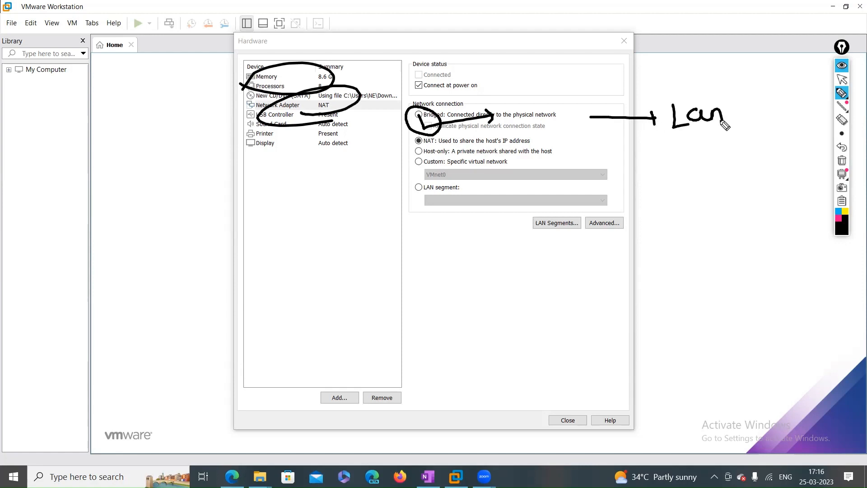
{"action": "mouse_move", "coordinate": [741, 104]}
{"action": "left_mouse_down"}
{"action": "mouse_move", "coordinate": [758, 120]}
{"action": "mouse_move", "coordinate": [771, 111]}
{"action": "mouse_move", "coordinate": [827, 107]}
{"action": "left_mouse_up"}
{"action": "mouse_move", "coordinate": [669, 136]}
{"action": "left_mouse_down"}
{"action": "mouse_move", "coordinate": [664, 128]}
{"action": "mouse_move", "coordinate": [770, 128]}
{"action": "left_mouse_up"}
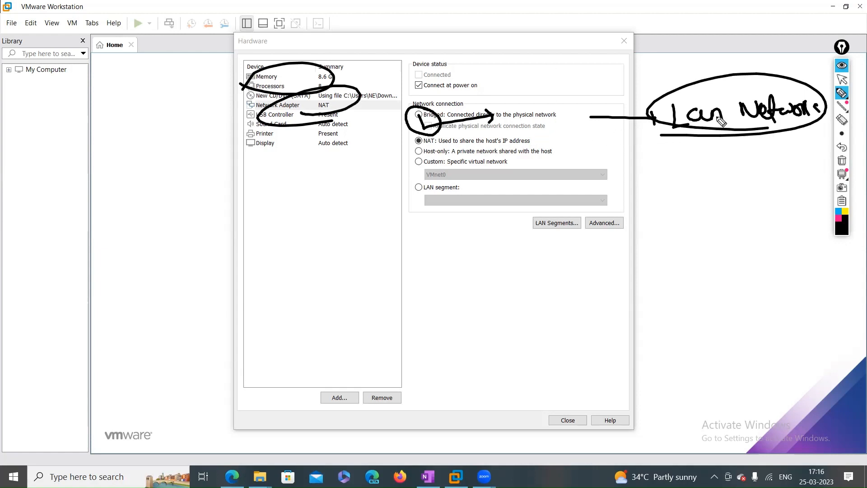
{"action": "left_click", "coordinate": [842, 160]}
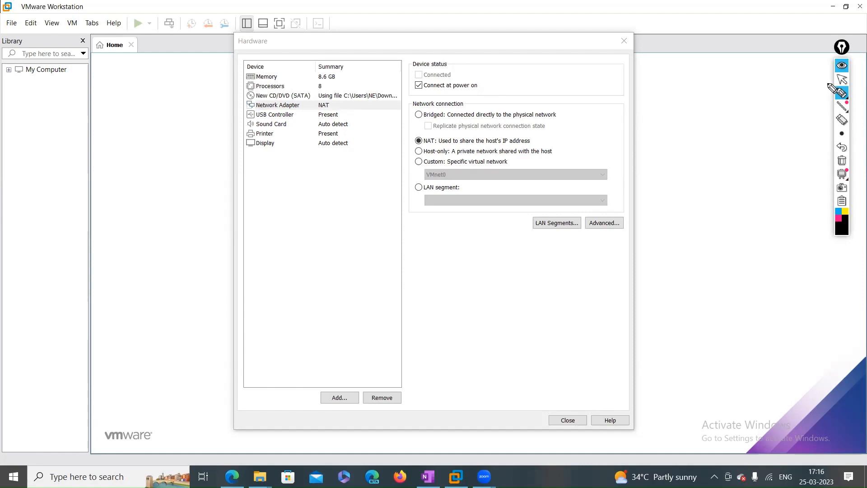
Switch the EVE-NG network adapter from NAT to Bridged, replicating the physical network connection state
{"action": "left_click", "coordinate": [842, 79]}
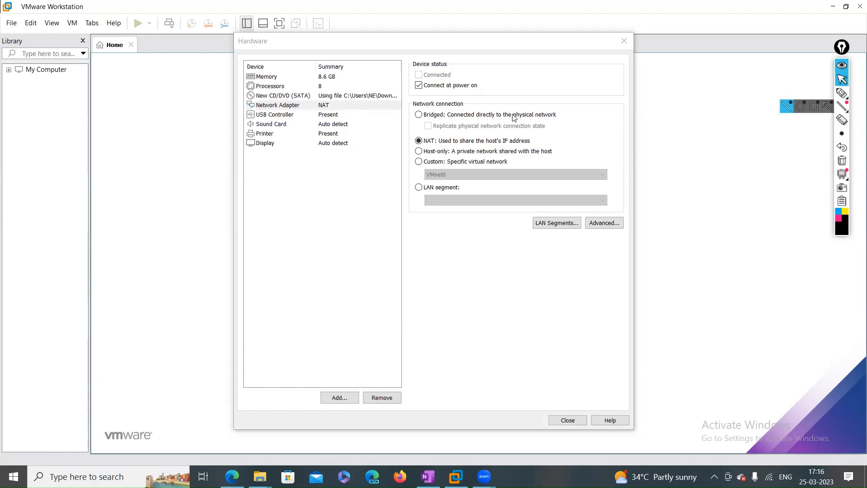
{"action": "left_click", "coordinate": [419, 115]}
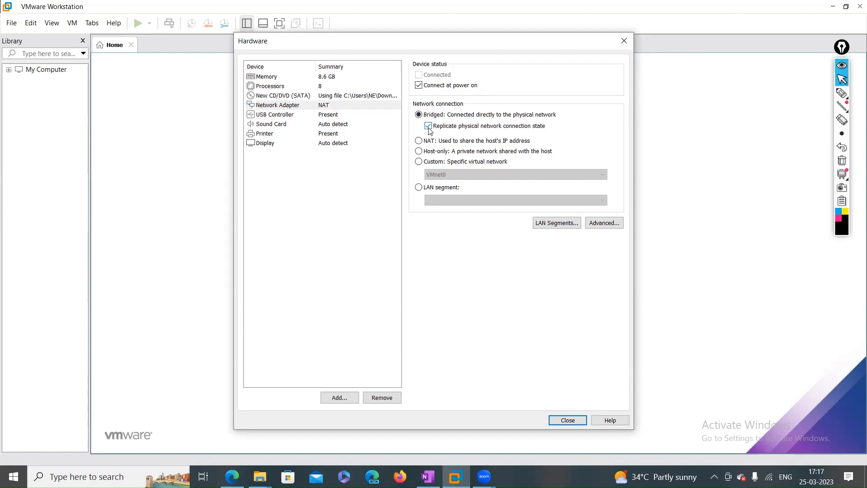
{"action": "left_click", "coordinate": [418, 141]}
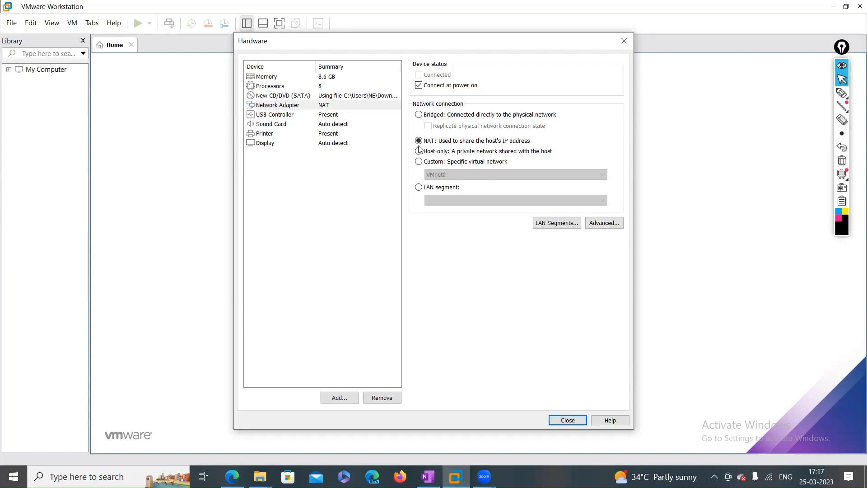
{"action": "left_click", "coordinate": [419, 116]}
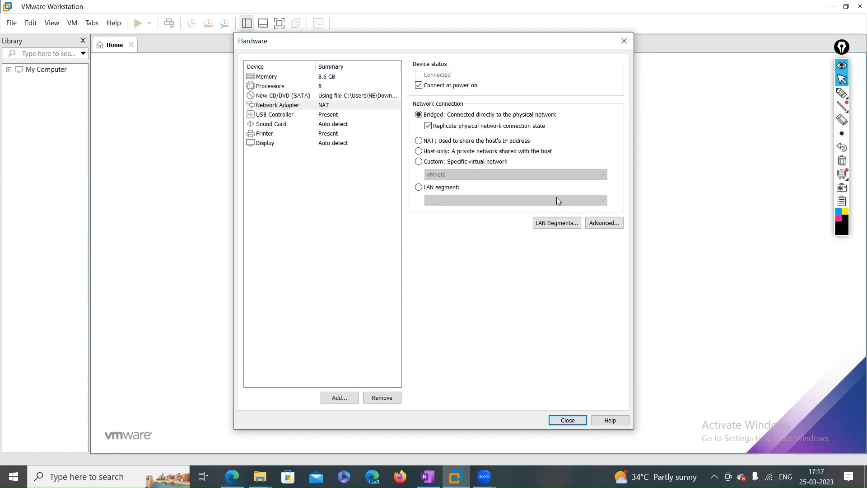
Check the processor, network adapter, CD/DVD (eve-com-v5.iso) and memory settings, then close the Hardware dialog
{"action": "left_click", "coordinate": [278, 87]}
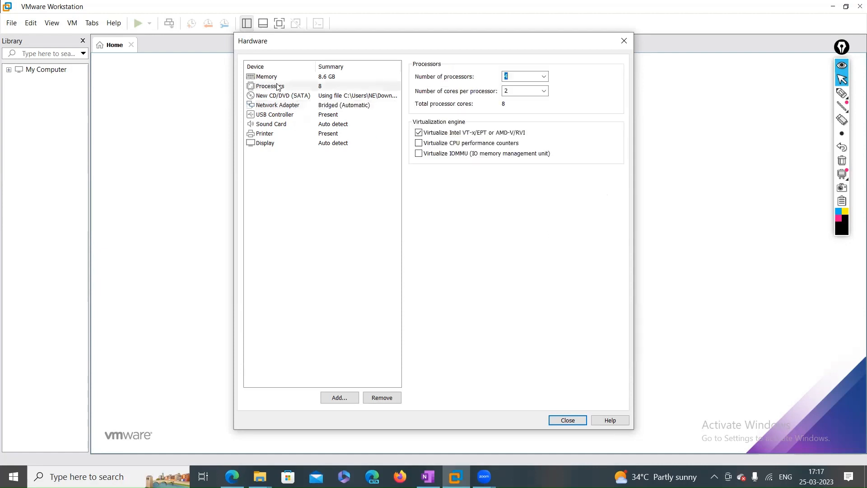
{"action": "left_click", "coordinate": [322, 106]}
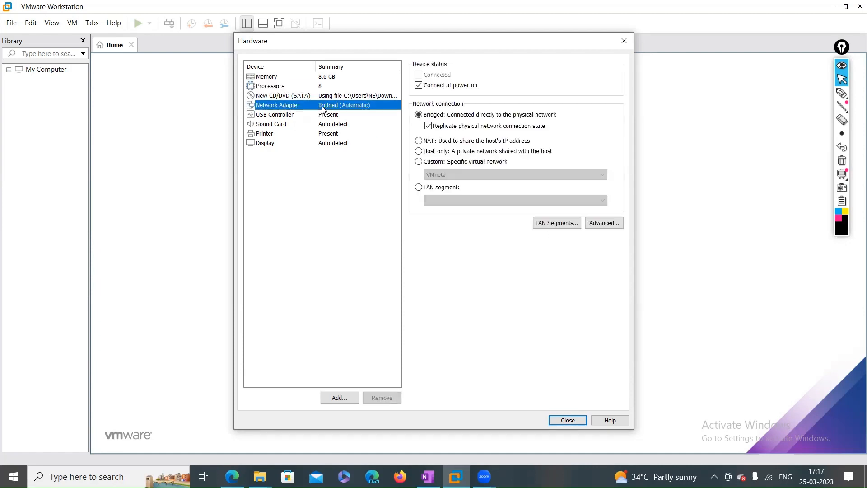
{"action": "left_click", "coordinate": [311, 97]}
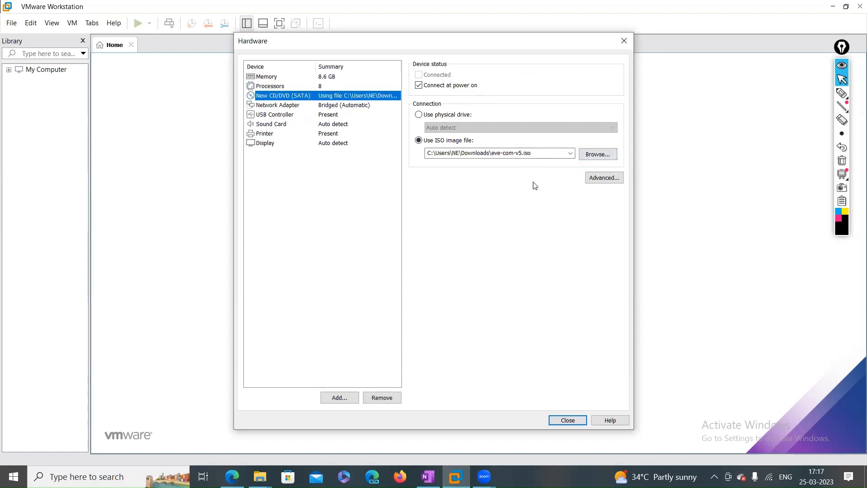
{"action": "left_click", "coordinate": [300, 85]}
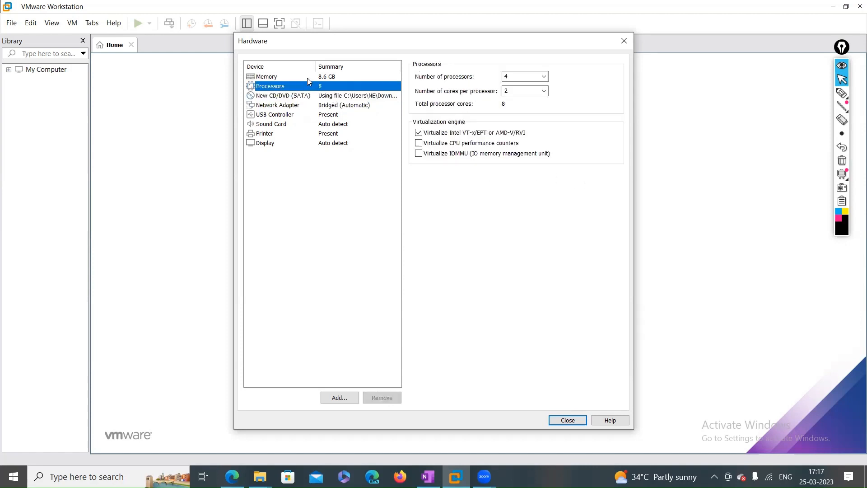
{"action": "left_click", "coordinate": [307, 78]}
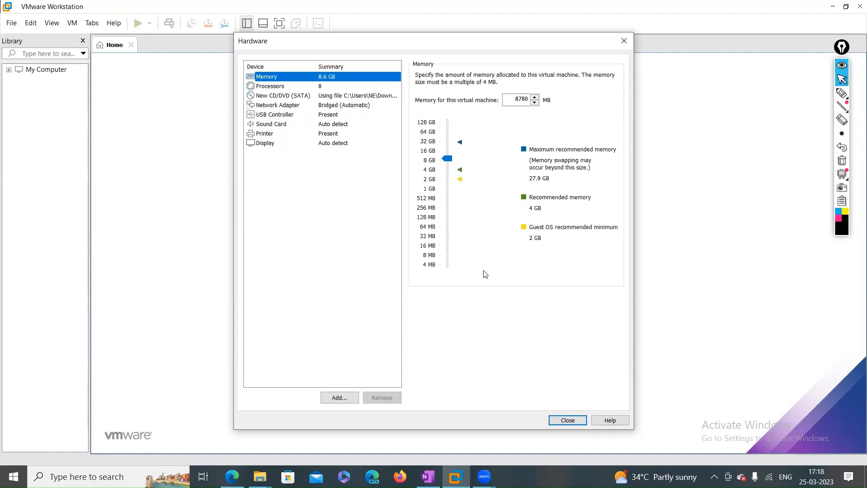
{"action": "left_click", "coordinate": [579, 420]}
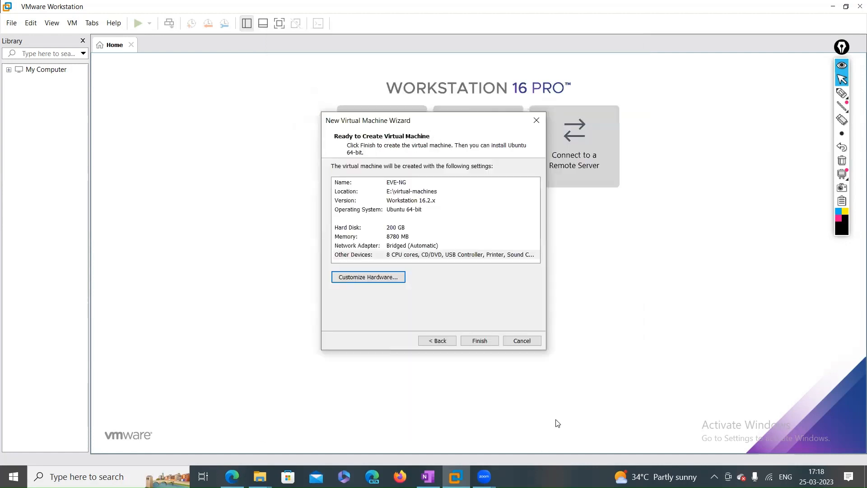
Finish the wizard to create EVE-NG, then open its library page and select the network adapter
{"action": "left_click", "coordinate": [477, 342]}
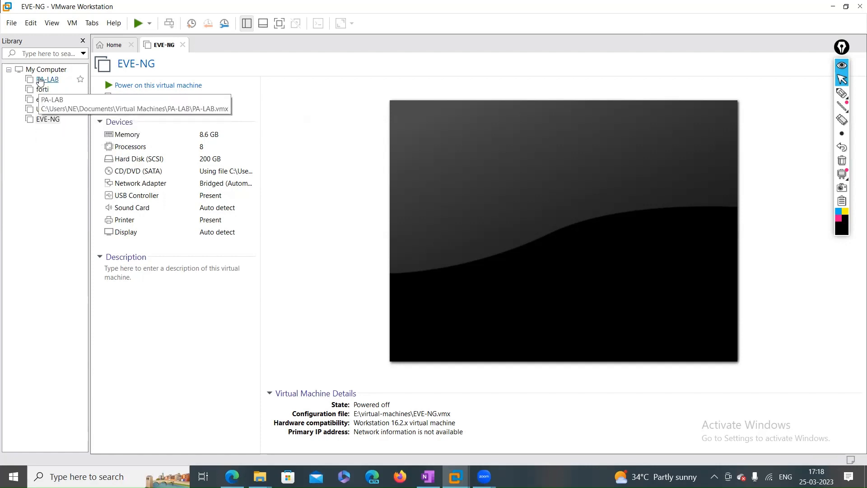
{"action": "left_click", "coordinate": [45, 122]}
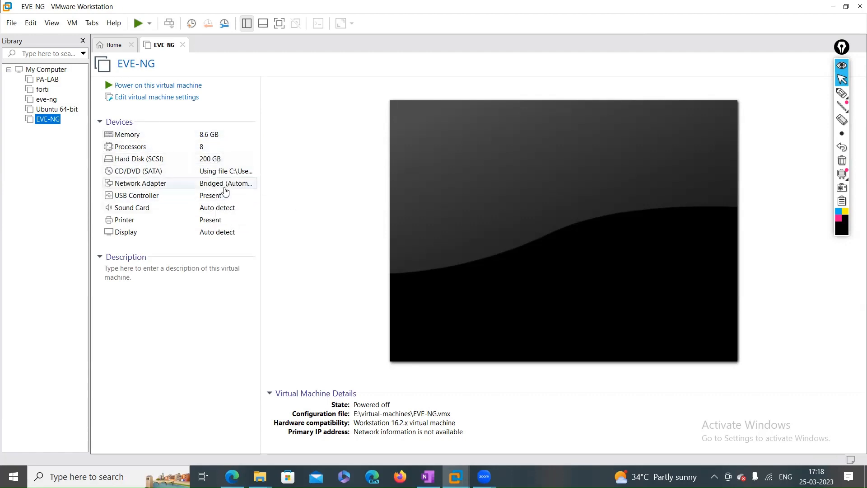
{"action": "left_click", "coordinate": [225, 187]}
{"action": "double_click", "coordinate": [225, 187]}
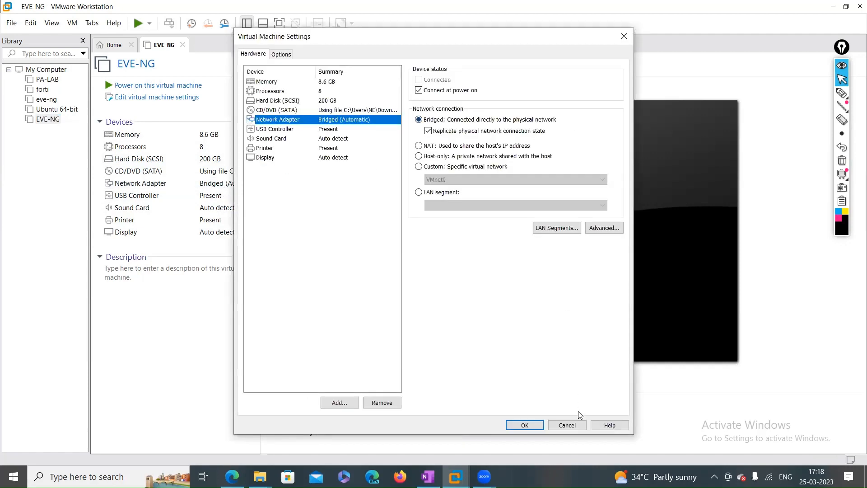
{"action": "left_click", "coordinate": [567, 425]}
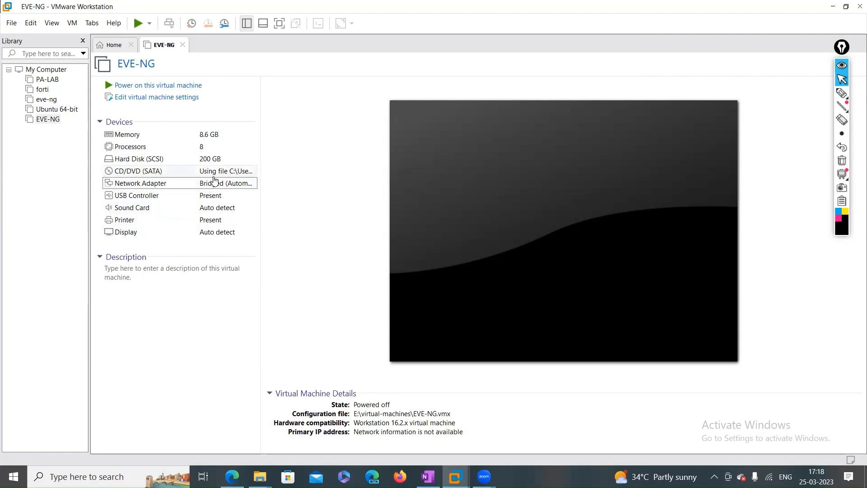
{"action": "double_click", "coordinate": [212, 173]}
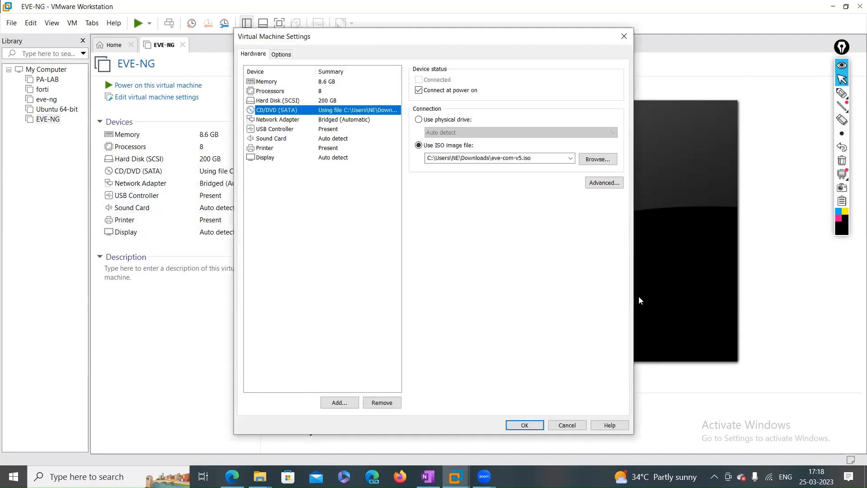
{"action": "left_click", "coordinate": [530, 425]}
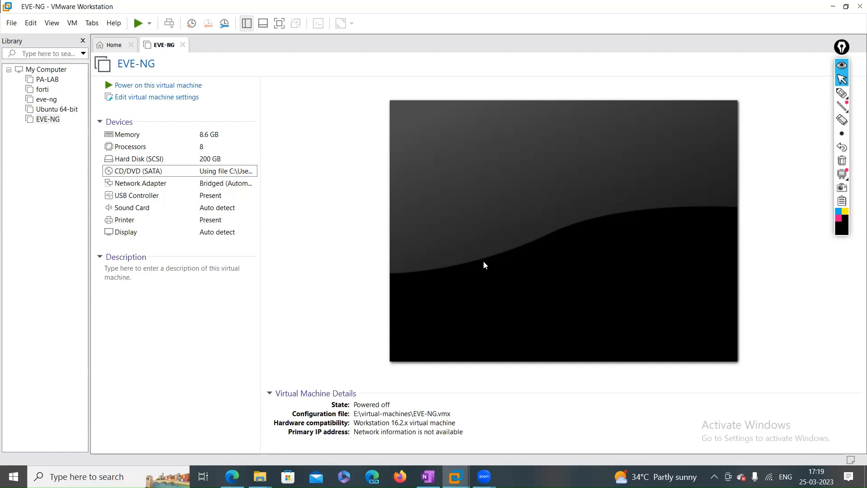
Power on EVE-NG and choose English as the Ubuntu installer language
{"action": "left_click", "coordinate": [172, 86]}
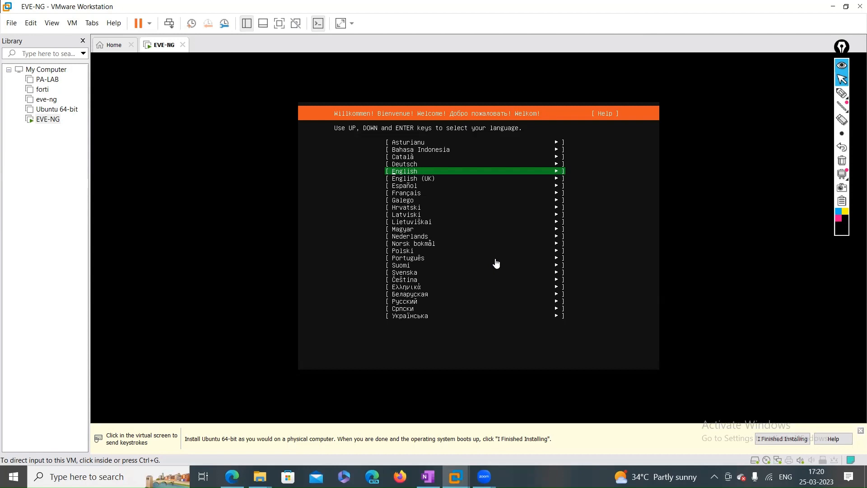
{"action": "left_click", "coordinate": [496, 264]}
{"action": "key", "text": "Return"}
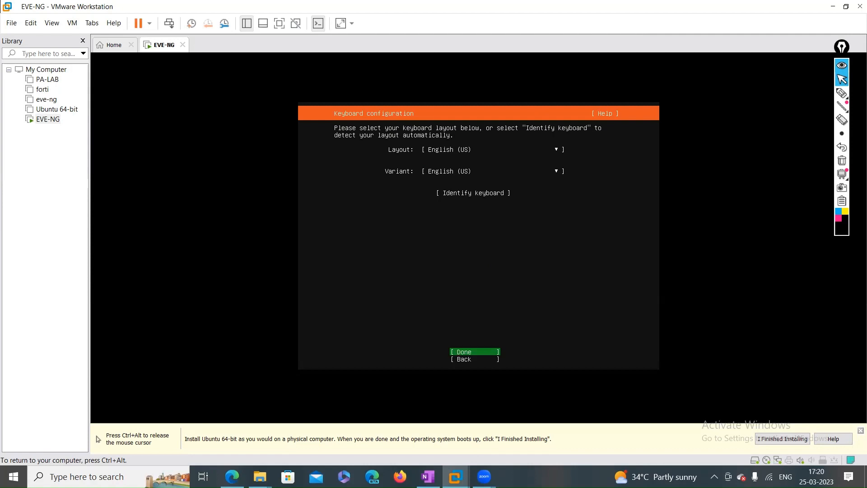
Accept the English (US) keyboard layout and the DHCP settings (ens33 at 192.168.0.5/24)
{"action": "key", "text": "Return"}
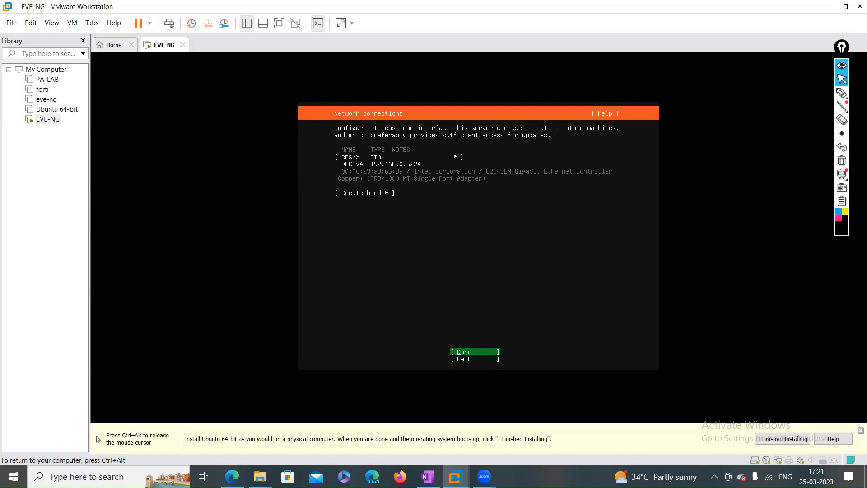
{"action": "key", "text": "Return"}
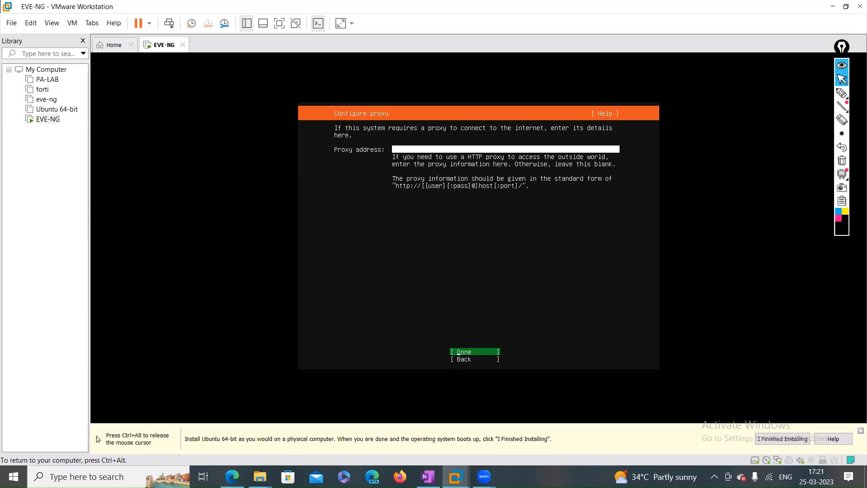
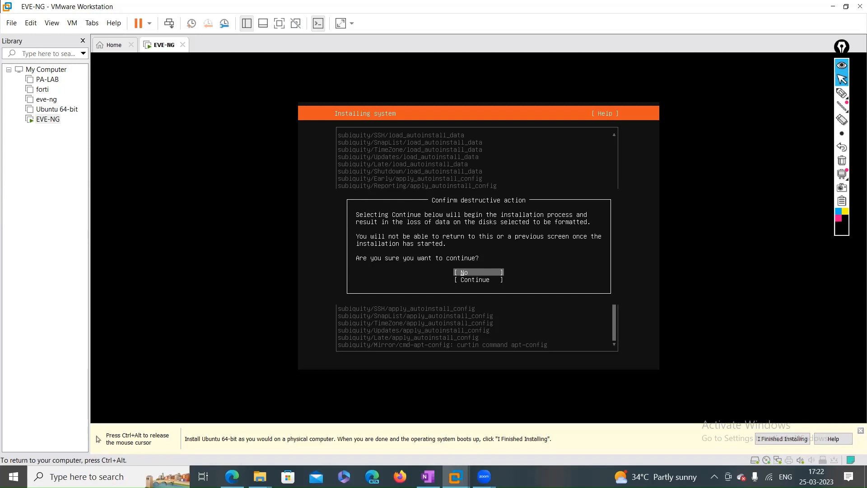
Confirm formatting the disks to begin the EVE-NG installation, then view the full installer output
{"action": "key", "text": "Down"}
{"action": "key", "text": "Return"}
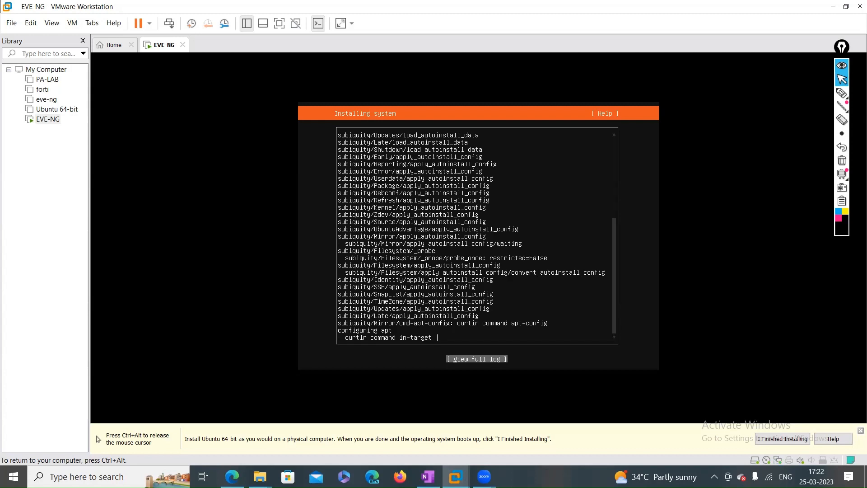
{"action": "key", "text": "Return"}
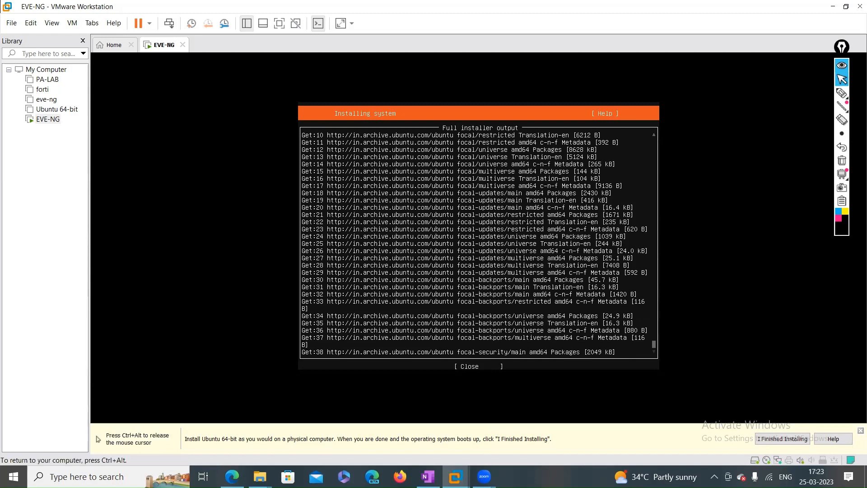
Close the full installer output and wait for the EVE-NG install to complete
{"action": "key", "text": "Down"}
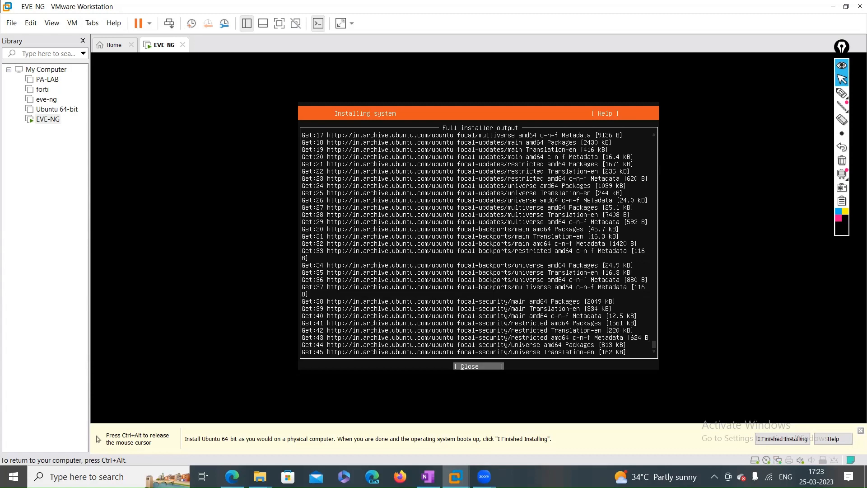
{"action": "key", "text": "Return"}
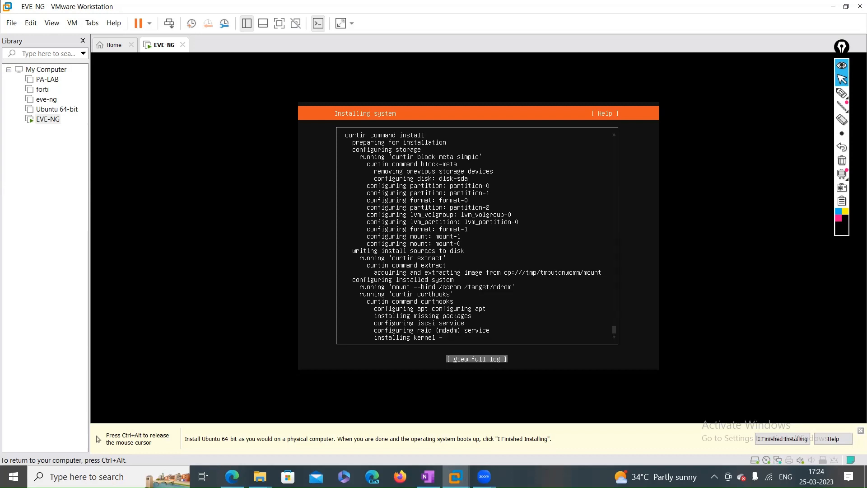
{"action": "key", "text": "ctrl+alt"}
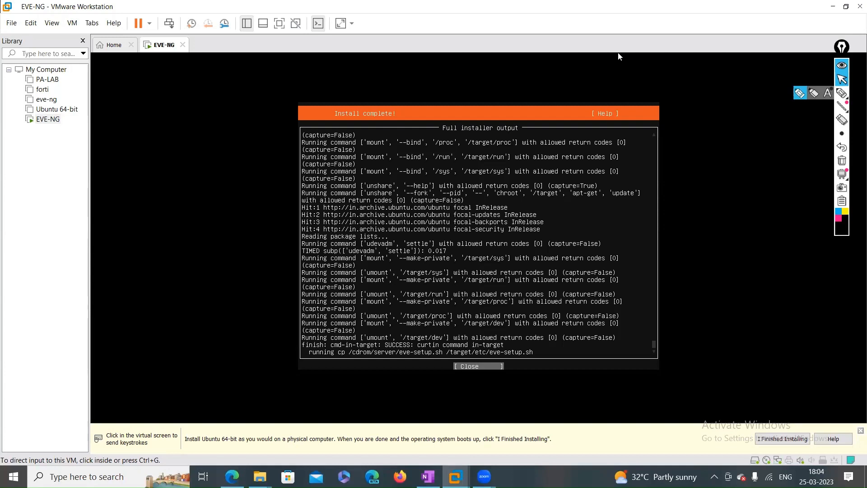
{"action": "left_click", "coordinate": [841, 94]}
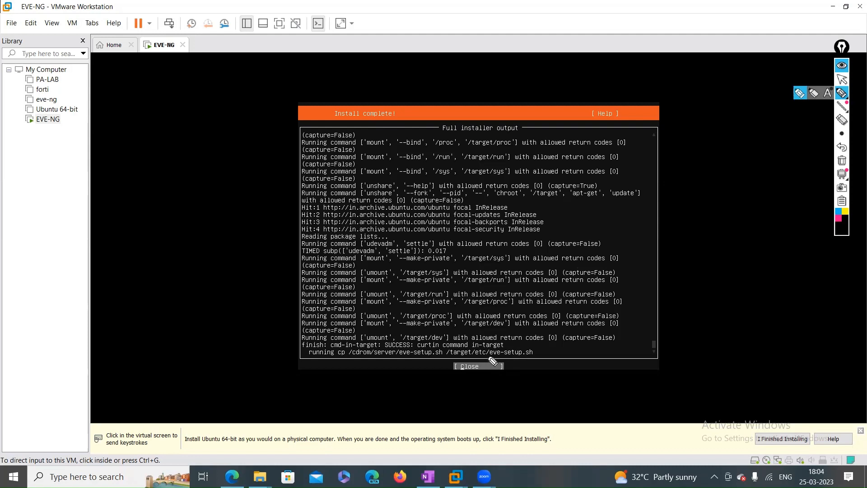
{"action": "left_click_drag", "start_coordinate": [479, 359], "coordinate": [507, 359]}
{"action": "left_click", "coordinate": [838, 218]}
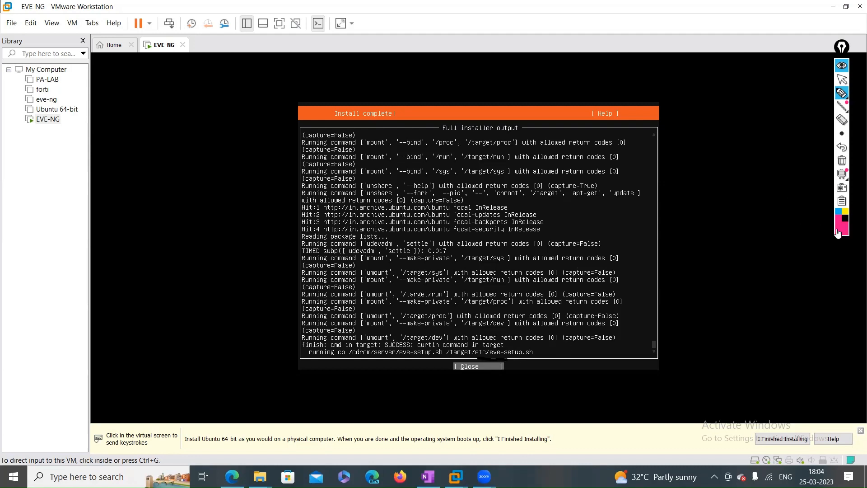
{"action": "mouse_move", "coordinate": [473, 359]}
{"action": "left_mouse_down"}
{"action": "mouse_move", "coordinate": [540, 362]}
{"action": "mouse_move", "coordinate": [542, 352]}
{"action": "mouse_move", "coordinate": [517, 345]}
{"action": "mouse_move", "coordinate": [482, 351]}
{"action": "mouse_move", "coordinate": [480, 360]}
{"action": "left_mouse_up"}
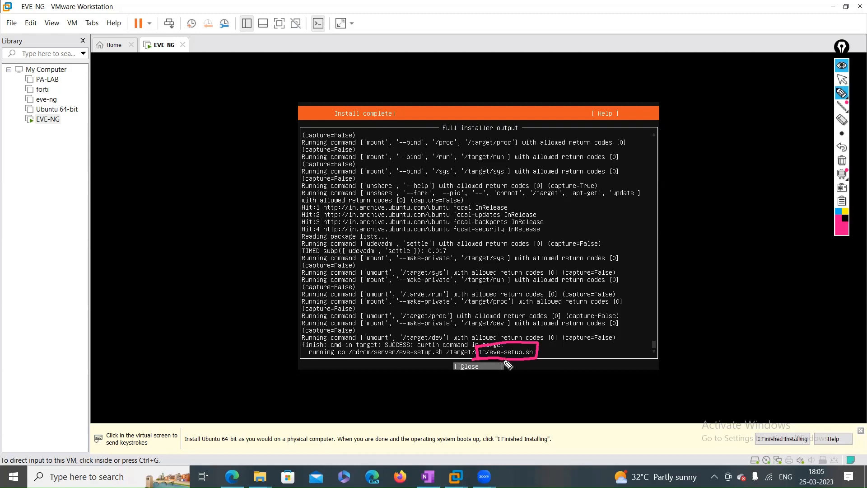
{"action": "left_click_drag", "start_coordinate": [542, 351], "coordinate": [585, 347]}
{"action": "left_click", "coordinate": [842, 161]}
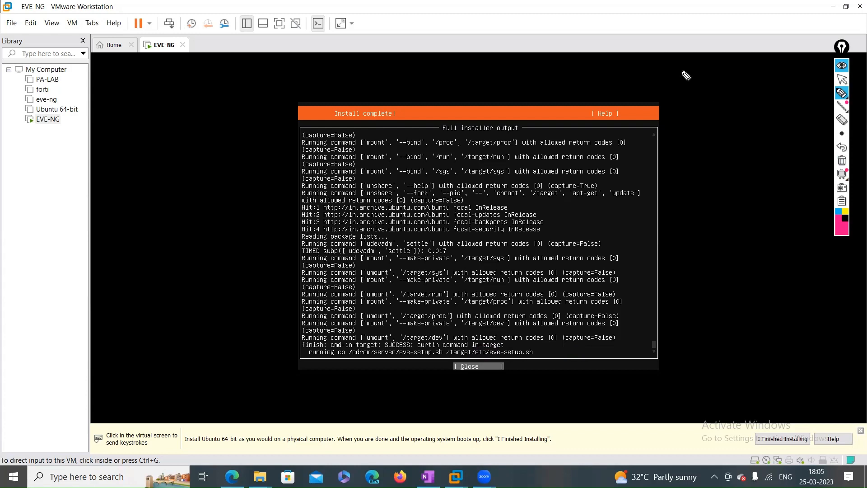
{"action": "left_click", "coordinate": [842, 80]}
{"action": "left_click", "coordinate": [466, 375]}
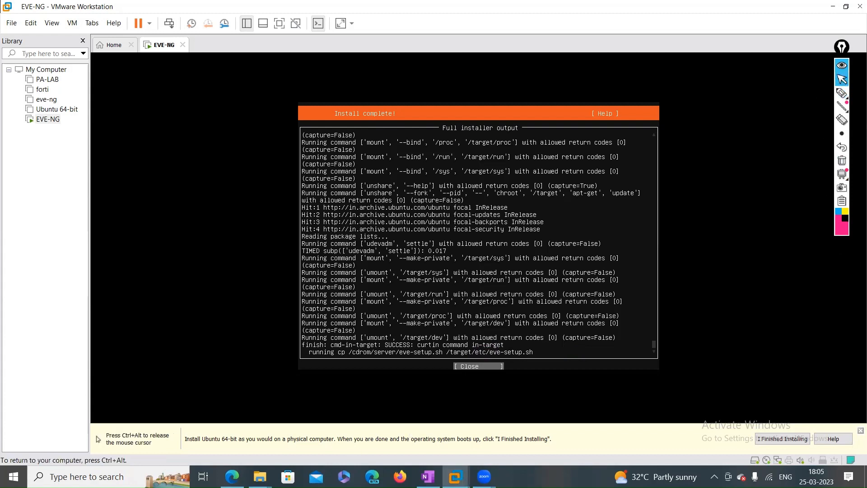
Close the full log, highlight the eve-setup.sh copy lines, then move the selection to Reboot Now
{"action": "key", "text": "Return"}
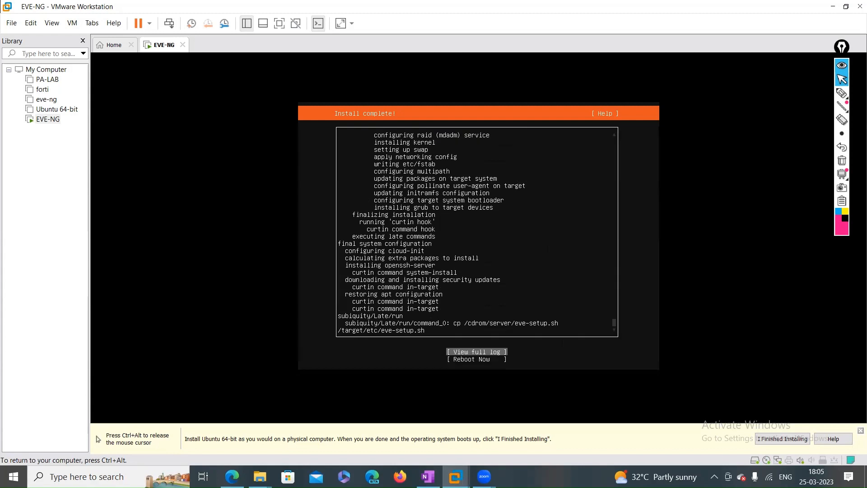
{"action": "key", "text": "ctrl+alt"}
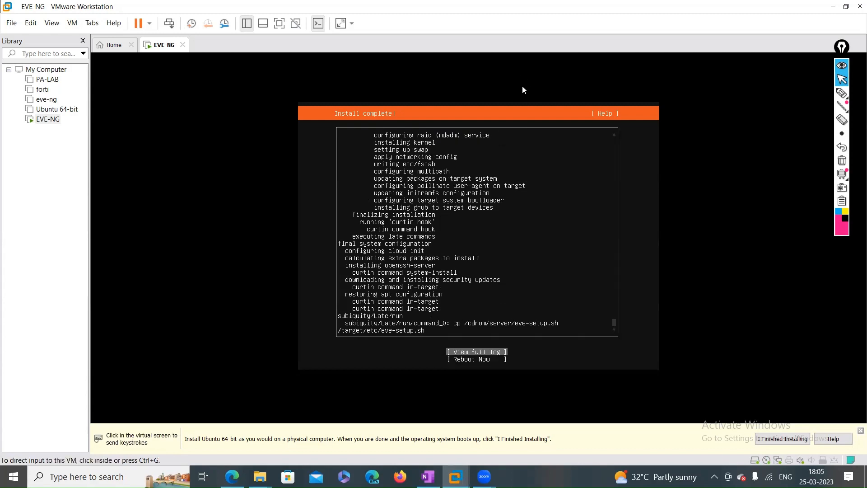
{"action": "left_click", "coordinate": [842, 93]}
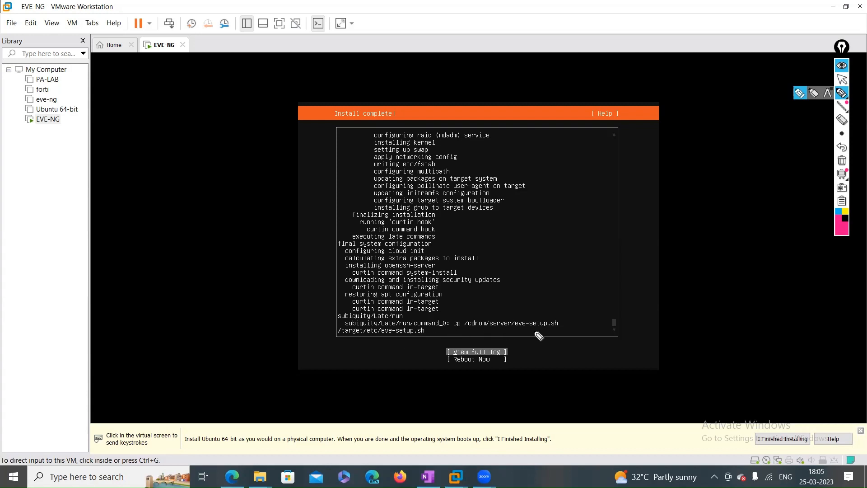
{"action": "left_click_drag", "start_coordinate": [526, 329], "coordinate": [559, 329]}
{"action": "mouse_move", "coordinate": [398, 336]}
{"action": "left_mouse_down"}
{"action": "mouse_move", "coordinate": [434, 332]}
{"action": "mouse_move", "coordinate": [407, 324]}
{"action": "mouse_move", "coordinate": [376, 335]}
{"action": "mouse_move", "coordinate": [401, 338]}
{"action": "left_mouse_up"}
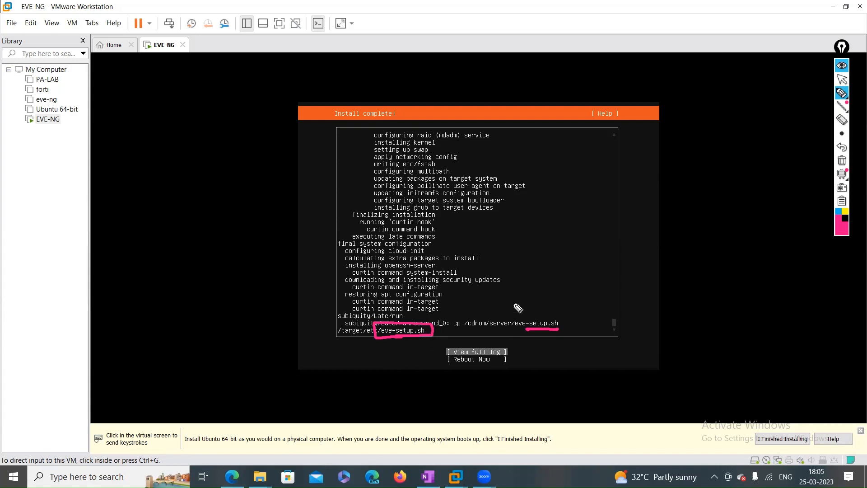
{"action": "left_click", "coordinate": [842, 80]}
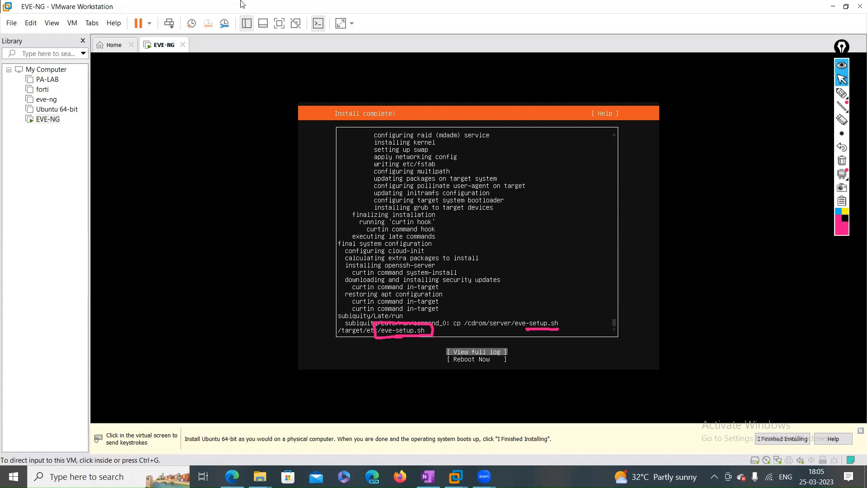
{"action": "left_click", "coordinate": [612, 276]}
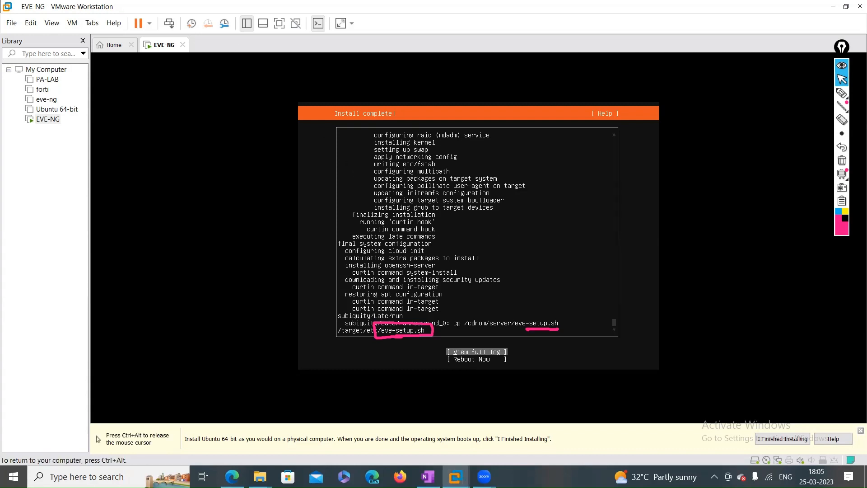
{"action": "key", "text": "Down"}
Reboot EVE-NG, clear the annotations, and confirm the installation medium was removed
{"action": "key", "text": "Return"}
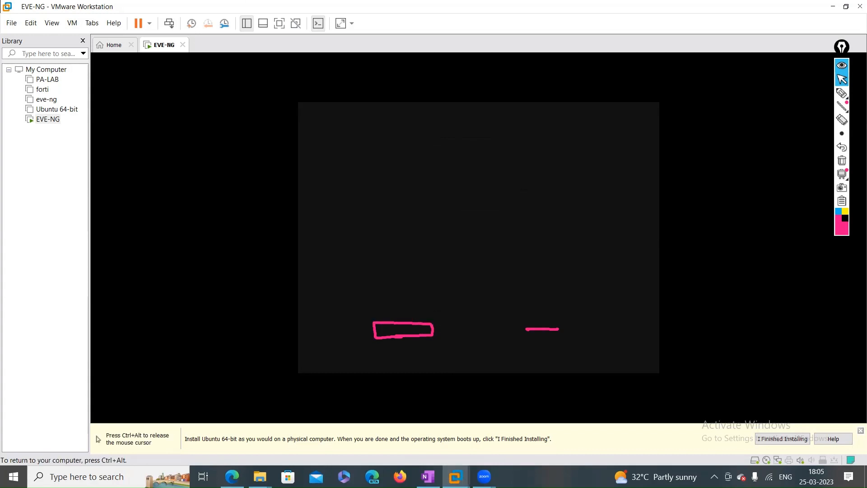
{"action": "key", "text": "ctrl+alt"}
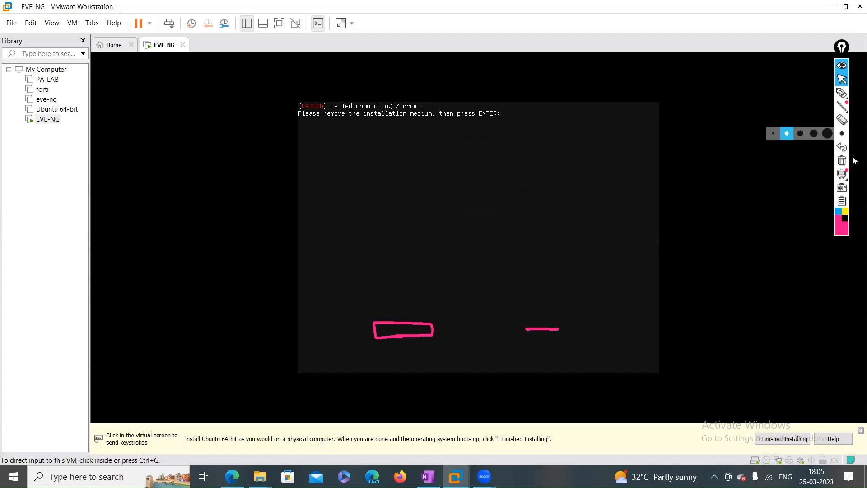
{"action": "left_click", "coordinate": [842, 160]}
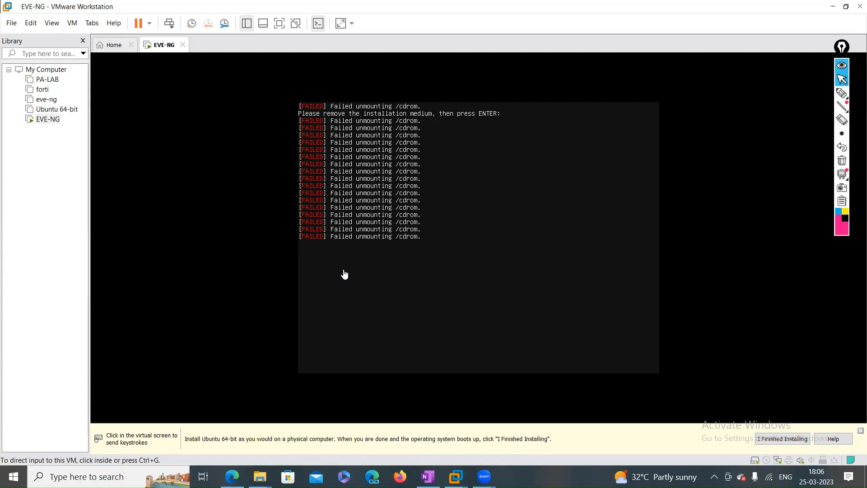
{"action": "left_click", "coordinate": [479, 238]}
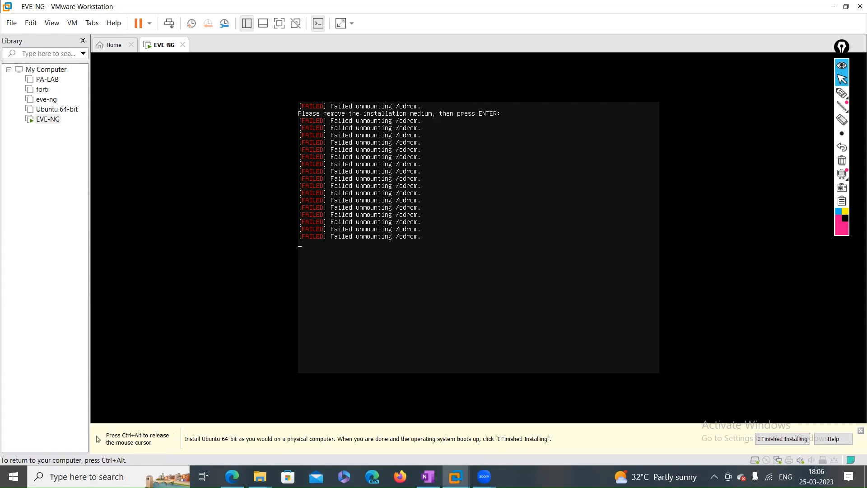
{"action": "key", "text": "Return"}
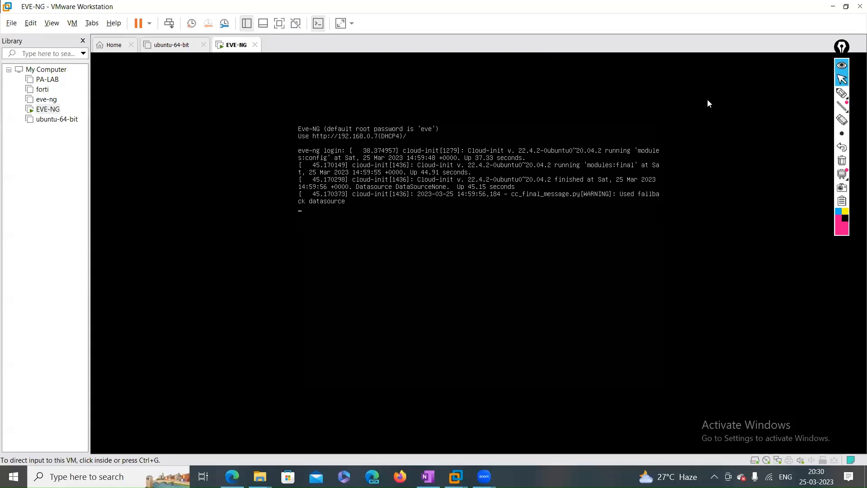
{"action": "left_click", "coordinate": [842, 94]}
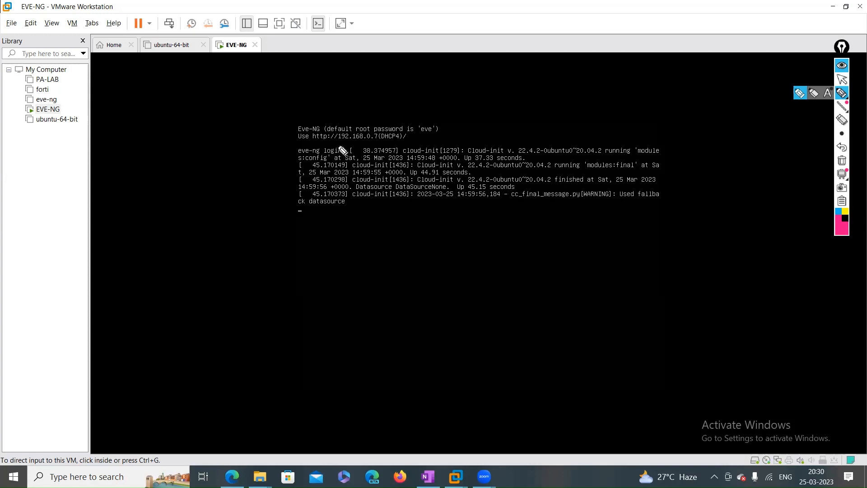
{"action": "left_click_drag", "start_coordinate": [342, 150], "coordinate": [404, 149]}
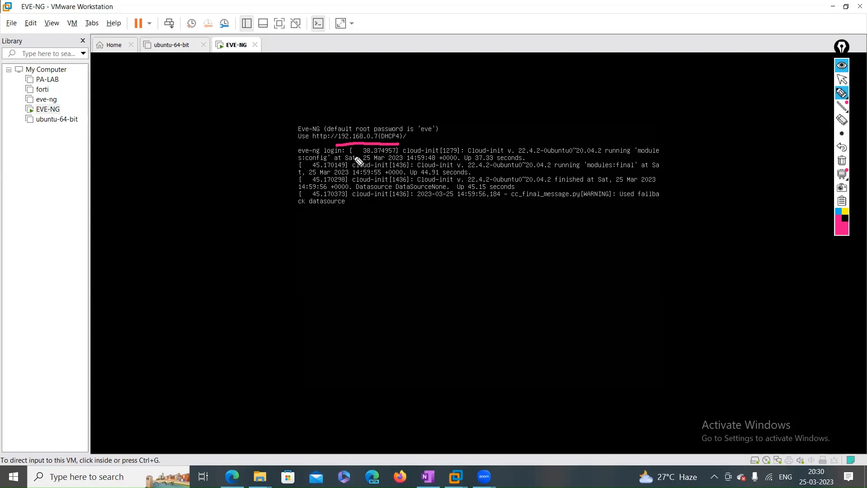
{"action": "left_click", "coordinate": [842, 79]}
{"action": "left_click", "coordinate": [841, 160]}
{"action": "left_click", "coordinate": [777, 181]}
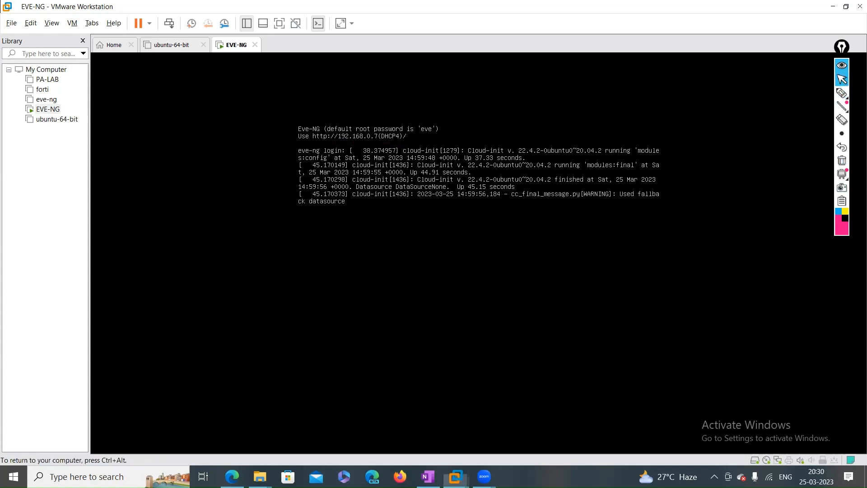
{"action": "key", "text": "Return"}
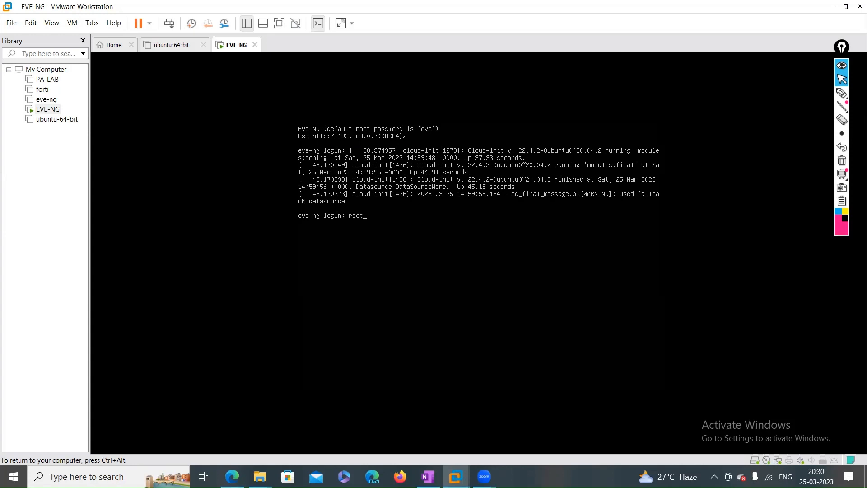
Release the VM input and switch to the annotation pen for sketching
{"action": "key", "text": "ctrl+alt"}
{"action": "left_click", "coordinate": [235, 146]}
{"action": "key", "text": "ctrl+alt"}
{"action": "left_click", "coordinate": [840, 94]}
{"action": "left_click", "coordinate": [833, 97]}
{"action": "mouse_move", "coordinate": [615, 247]}
{"action": "left_mouse_down"}
{"action": "mouse_move", "coordinate": [686, 256]}
{"action": "mouse_move", "coordinate": [694, 274]}
{"action": "left_mouse_up"}
{"action": "left_click_drag", "start_coordinate": [607, 289], "coordinate": [708, 275]}
{"action": "mouse_move", "coordinate": [642, 294]}
{"action": "left_mouse_down"}
{"action": "mouse_move", "coordinate": [598, 310]}
{"action": "mouse_move", "coordinate": [605, 332]}
{"action": "mouse_move", "coordinate": [586, 354]}
{"action": "mouse_move", "coordinate": [601, 361]}
{"action": "left_mouse_up"}
{"action": "mouse_move", "coordinate": [605, 345]}
{"action": "left_mouse_down"}
{"action": "mouse_move", "coordinate": [617, 360]}
{"action": "mouse_move", "coordinate": [629, 345]}
{"action": "left_mouse_up"}
{"action": "left_click_drag", "start_coordinate": [622, 346], "coordinate": [626, 363]}
{"action": "mouse_move", "coordinate": [644, 294]}
{"action": "left_mouse_down"}
{"action": "mouse_move", "coordinate": [692, 293]}
{"action": "mouse_move", "coordinate": [676, 317]}
{"action": "mouse_move", "coordinate": [696, 350]}
{"action": "mouse_move", "coordinate": [719, 336]}
{"action": "left_mouse_up"}
{"action": "left_click_drag", "start_coordinate": [724, 336], "coordinate": [736, 332]}
{"action": "mouse_move", "coordinate": [729, 333]}
{"action": "left_mouse_down"}
{"action": "mouse_move", "coordinate": [728, 350]}
{"action": "mouse_move", "coordinate": [736, 348]}
{"action": "left_mouse_up"}
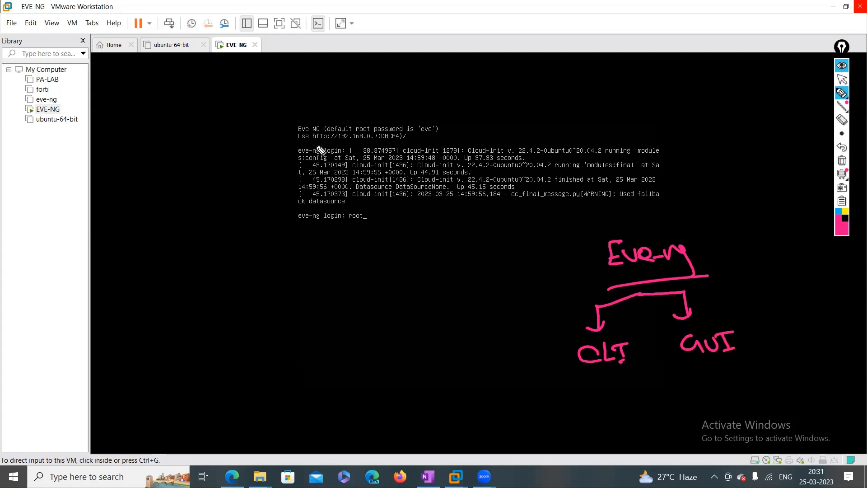
{"action": "mouse_move", "coordinate": [298, 144]}
{"action": "left_mouse_down"}
{"action": "mouse_move", "coordinate": [379, 148]}
{"action": "mouse_move", "coordinate": [411, 138]}
{"action": "mouse_move", "coordinate": [353, 130]}
{"action": "mouse_move", "coordinate": [245, 140]}
{"action": "mouse_move", "coordinate": [256, 141]}
{"action": "left_mouse_up"}
{"action": "left_click_drag", "start_coordinate": [249, 131], "coordinate": [255, 147]}
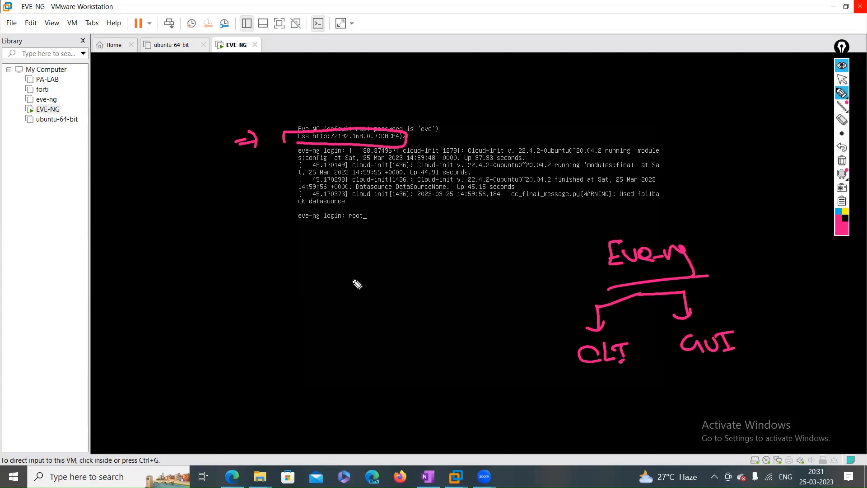
{"action": "left_click_drag", "start_coordinate": [432, 122], "coordinate": [468, 120]}
{"action": "left_click", "coordinate": [842, 119]}
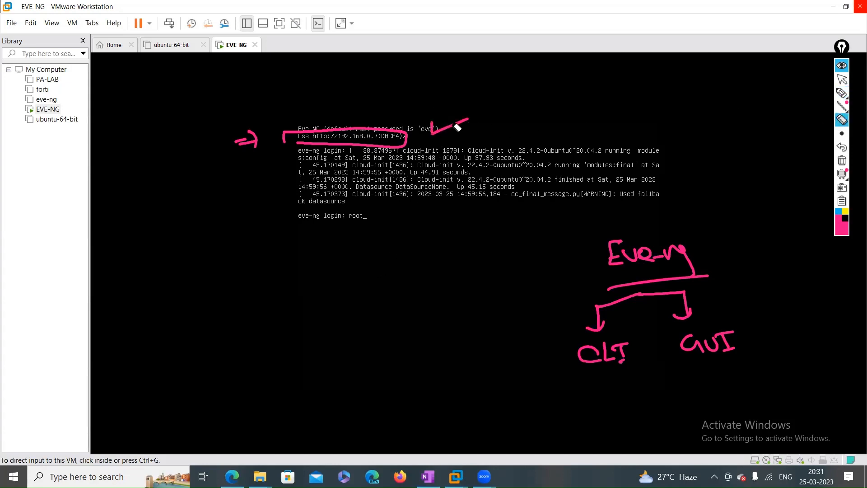
{"action": "left_click_drag", "start_coordinate": [456, 132], "coordinate": [456, 128]}
{"action": "left_click", "coordinate": [841, 94]}
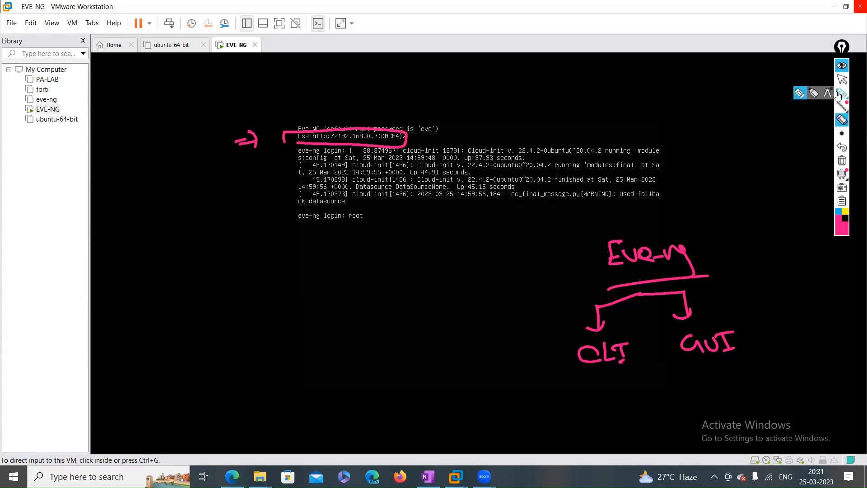
{"action": "left_click", "coordinate": [800, 93]}
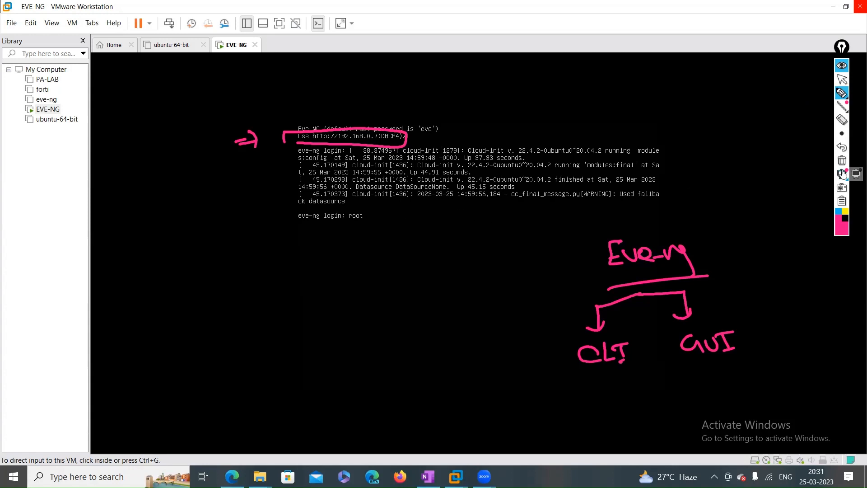
{"action": "mouse_move", "coordinate": [421, 137]}
{"action": "left_mouse_down"}
{"action": "mouse_move", "coordinate": [467, 124]}
{"action": "mouse_move", "coordinate": [423, 138]}
{"action": "left_mouse_up"}
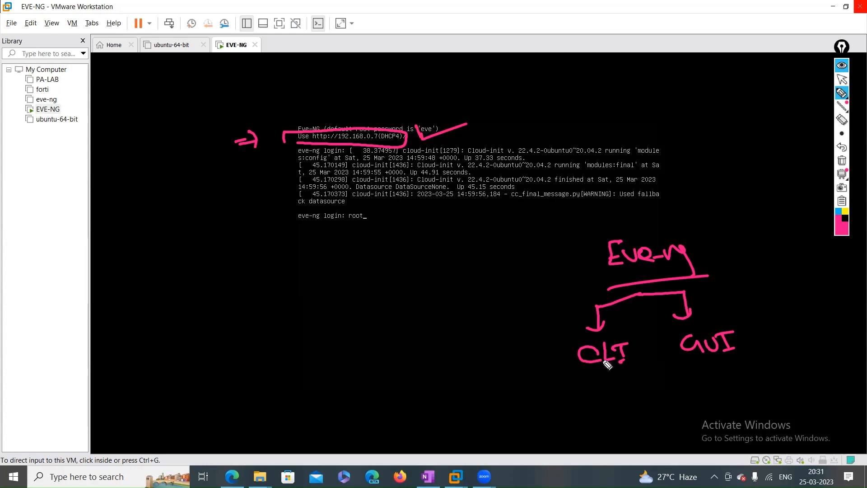
{"action": "mouse_move", "coordinate": [576, 373]}
{"action": "left_mouse_down"}
{"action": "mouse_move", "coordinate": [623, 369]}
{"action": "mouse_move", "coordinate": [625, 343]}
{"action": "mouse_move", "coordinate": [556, 366]}
{"action": "mouse_move", "coordinate": [620, 346]}
{"action": "mouse_move", "coordinate": [630, 362]}
{"action": "mouse_move", "coordinate": [621, 347]}
{"action": "mouse_move", "coordinate": [622, 361]}
{"action": "left_mouse_up"}
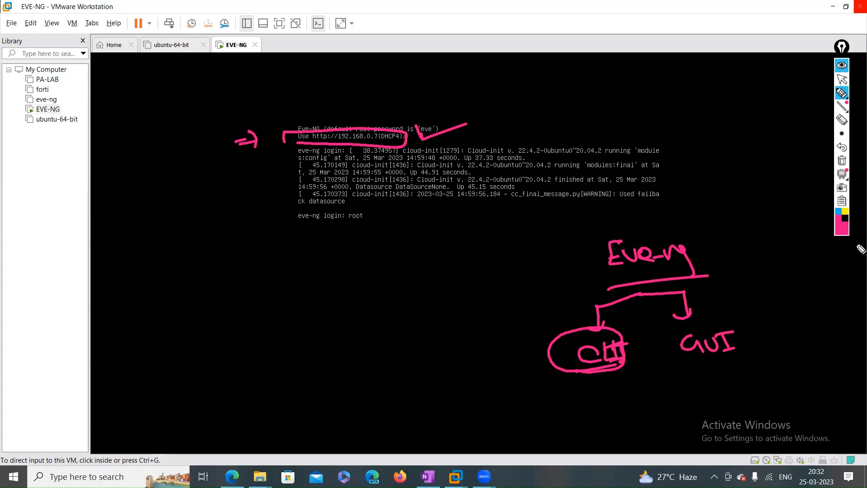
{"action": "left_click", "coordinate": [841, 161]}
{"action": "left_click", "coordinate": [841, 79]}
{"action": "left_click", "coordinate": [455, 290]}
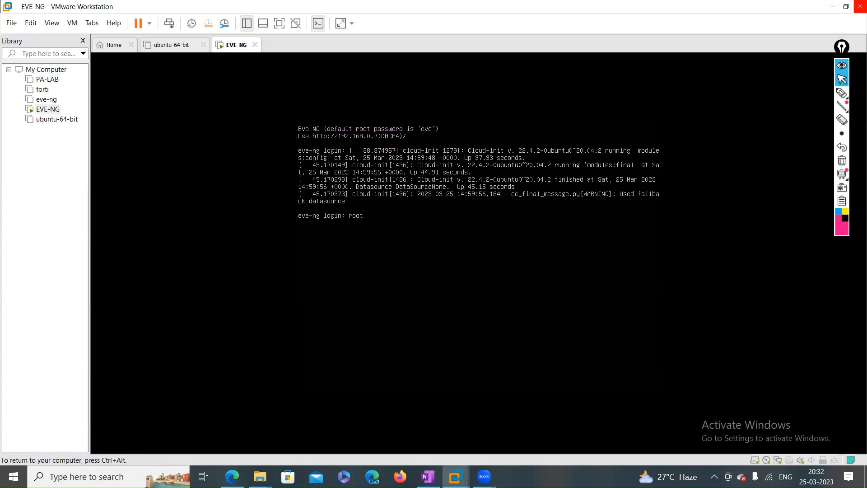
{"action": "key", "text": "ctrl+alt"}
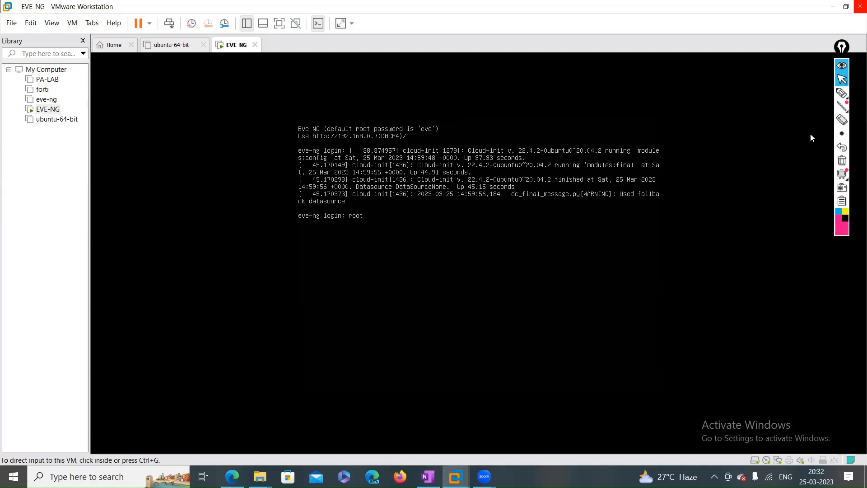
{"action": "left_click", "coordinate": [841, 92]}
{"action": "mouse_move", "coordinate": [582, 246]}
{"action": "left_mouse_down"}
{"action": "mouse_move", "coordinate": [587, 266]}
{"action": "mouse_move", "coordinate": [587, 247]}
{"action": "mouse_move", "coordinate": [603, 237]}
{"action": "mouse_move", "coordinate": [694, 244]}
{"action": "mouse_move", "coordinate": [750, 230]}
{"action": "mouse_move", "coordinate": [773, 235]}
{"action": "left_mouse_up"}
{"action": "left_click", "coordinate": [842, 160]}
{"action": "left_click_drag", "start_coordinate": [753, 229], "coordinate": [771, 227]}
{"action": "mouse_move", "coordinate": [597, 271]}
{"action": "left_mouse_down"}
{"action": "mouse_move", "coordinate": [604, 293]}
{"action": "mouse_move", "coordinate": [615, 281]}
{"action": "mouse_move", "coordinate": [688, 270]}
{"action": "mouse_move", "coordinate": [689, 260]}
{"action": "mouse_move", "coordinate": [781, 274]}
{"action": "left_mouse_up"}
{"action": "left_click", "coordinate": [706, 266]}
{"action": "left_click", "coordinate": [707, 273]}
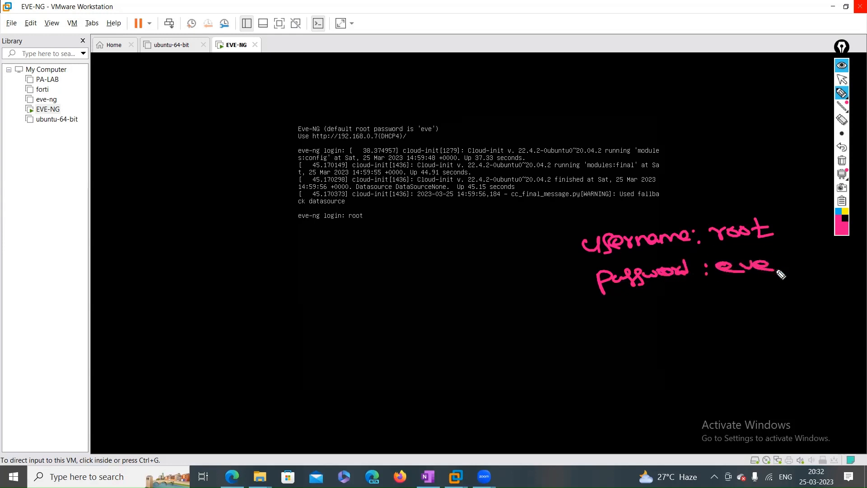
{"action": "left_click_drag", "start_coordinate": [570, 240], "coordinate": [570, 280]}
{"action": "mouse_move", "coordinate": [454, 254]}
{"action": "left_mouse_down"}
{"action": "mouse_move", "coordinate": [453, 270]}
{"action": "mouse_move", "coordinate": [472, 271]}
{"action": "mouse_move", "coordinate": [487, 253]}
{"action": "left_mouse_up"}
{"action": "left_click_drag", "start_coordinate": [470, 270], "coordinate": [524, 267]}
{"action": "left_click_drag", "start_coordinate": [518, 256], "coordinate": [526, 264]}
{"action": "mouse_move", "coordinate": [546, 335]}
{"action": "left_mouse_down"}
{"action": "mouse_move", "coordinate": [565, 322]}
{"action": "mouse_move", "coordinate": [583, 360]}
{"action": "left_mouse_up"}
{"action": "mouse_move", "coordinate": [493, 343]}
{"action": "left_mouse_down"}
{"action": "mouse_move", "coordinate": [532, 339]}
{"action": "mouse_move", "coordinate": [521, 355]}
{"action": "left_mouse_up"}
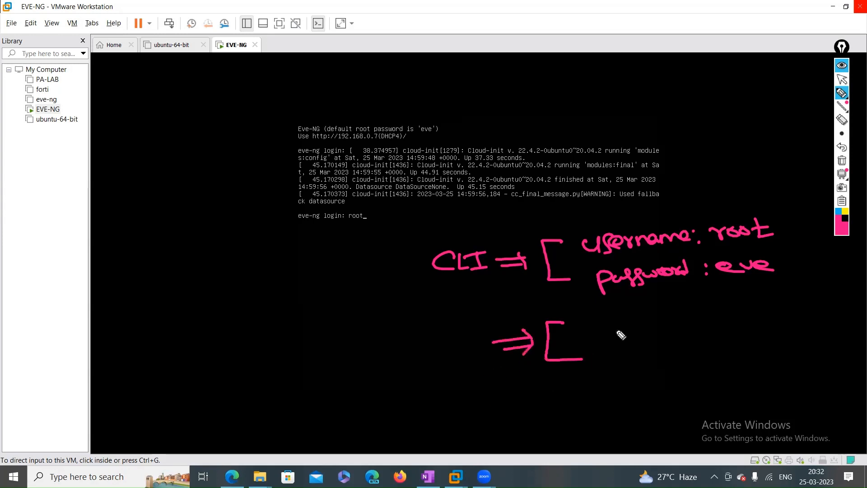
{"action": "mouse_move", "coordinate": [412, 337]}
{"action": "left_mouse_down"}
{"action": "mouse_move", "coordinate": [425, 352]}
{"action": "mouse_move", "coordinate": [452, 344]}
{"action": "mouse_move", "coordinate": [459, 355]}
{"action": "left_mouse_up"}
{"action": "mouse_move", "coordinate": [454, 357]}
{"action": "left_mouse_down"}
{"action": "mouse_move", "coordinate": [466, 353]}
{"action": "mouse_move", "coordinate": [466, 331]}
{"action": "left_mouse_up"}
{"action": "mouse_move", "coordinate": [608, 316]}
{"action": "left_mouse_down"}
{"action": "mouse_move", "coordinate": [617, 326]}
{"action": "mouse_move", "coordinate": [631, 307]}
{"action": "mouse_move", "coordinate": [641, 327]}
{"action": "mouse_move", "coordinate": [677, 317]}
{"action": "left_mouse_up"}
{"action": "mouse_move", "coordinate": [623, 360]}
{"action": "left_mouse_down"}
{"action": "mouse_move", "coordinate": [615, 360]}
{"action": "mouse_move", "coordinate": [659, 356]}
{"action": "left_mouse_up"}
{"action": "mouse_move", "coordinate": [676, 302]}
{"action": "left_mouse_down"}
{"action": "mouse_move", "coordinate": [705, 357]}
{"action": "mouse_move", "coordinate": [682, 371]}
{"action": "left_mouse_up"}
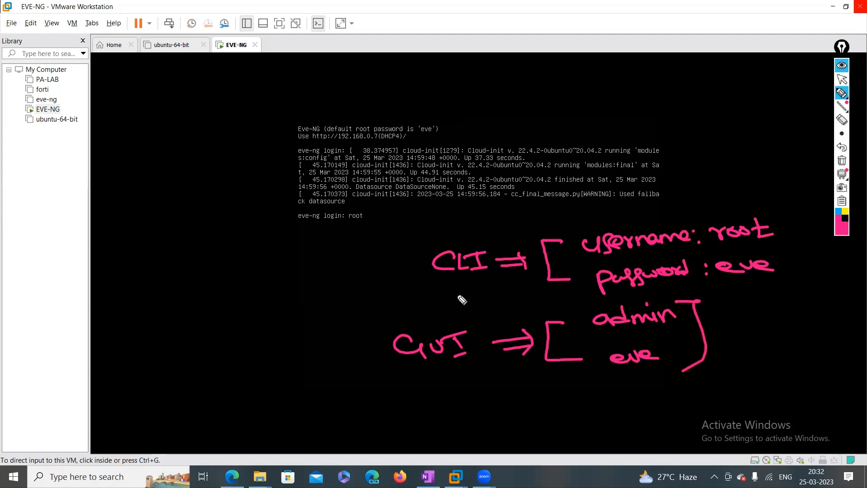
{"action": "left_click_drag", "start_coordinate": [374, 267], "coordinate": [416, 250]}
{"action": "left_click_drag", "start_coordinate": [364, 257], "coordinate": [373, 267]}
{"action": "left_click_drag", "start_coordinate": [342, 344], "coordinate": [378, 340]}
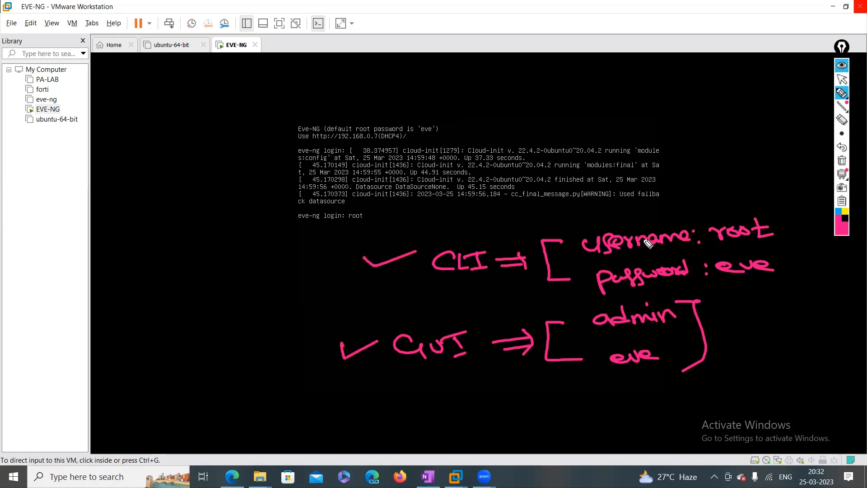
{"action": "left_click", "coordinate": [843, 162]}
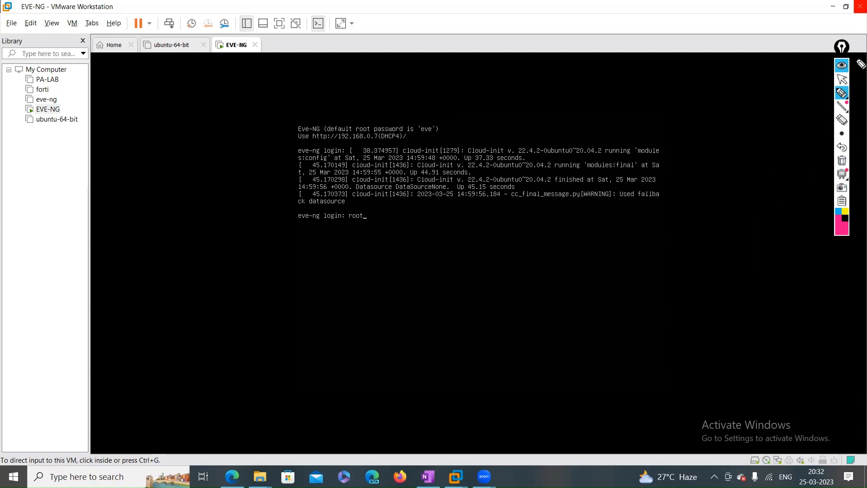
{"action": "left_click", "coordinate": [842, 79]}
{"action": "left_click", "coordinate": [409, 223]}
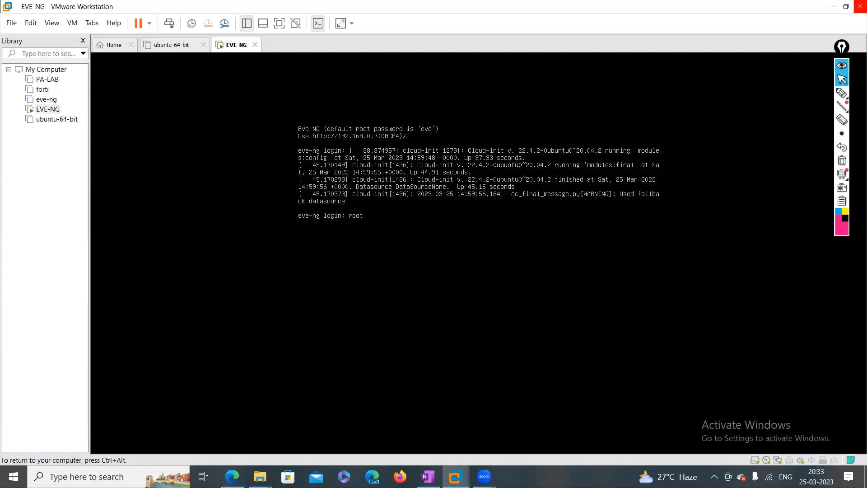
Log in as root, then mark the Eve-NG Setup title and root password box with annotations
{"action": "key", "text": "Return"}
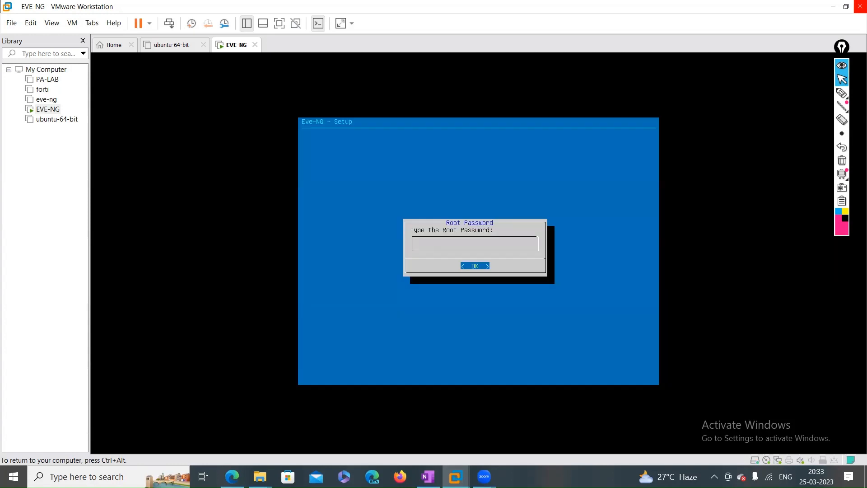
{"action": "key", "text": "ctrl+alt"}
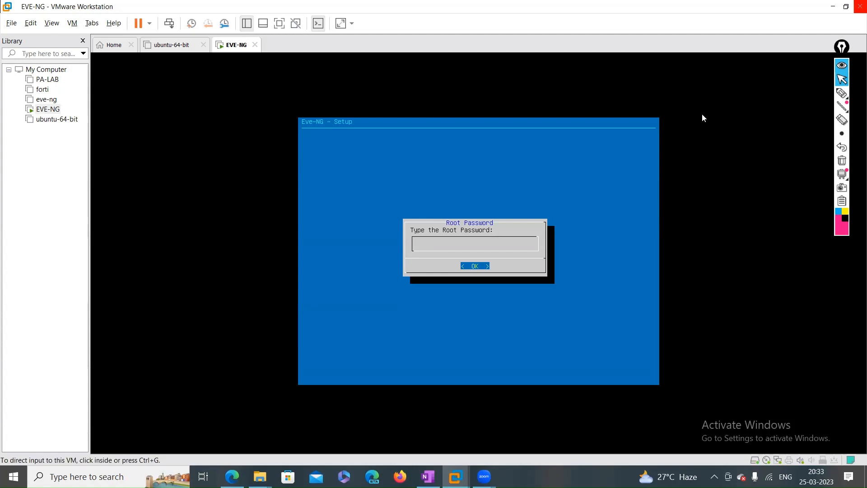
{"action": "left_click", "coordinate": [842, 93]}
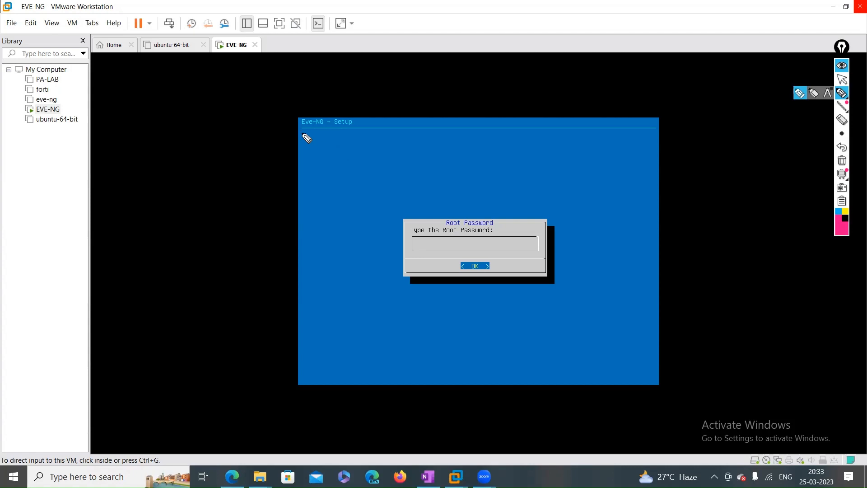
{"action": "mouse_move", "coordinate": [297, 128]}
{"action": "left_mouse_down"}
{"action": "mouse_move", "coordinate": [342, 131]}
{"action": "mouse_move", "coordinate": [369, 116]}
{"action": "mouse_move", "coordinate": [277, 110]}
{"action": "mouse_move", "coordinate": [280, 130]}
{"action": "left_mouse_up"}
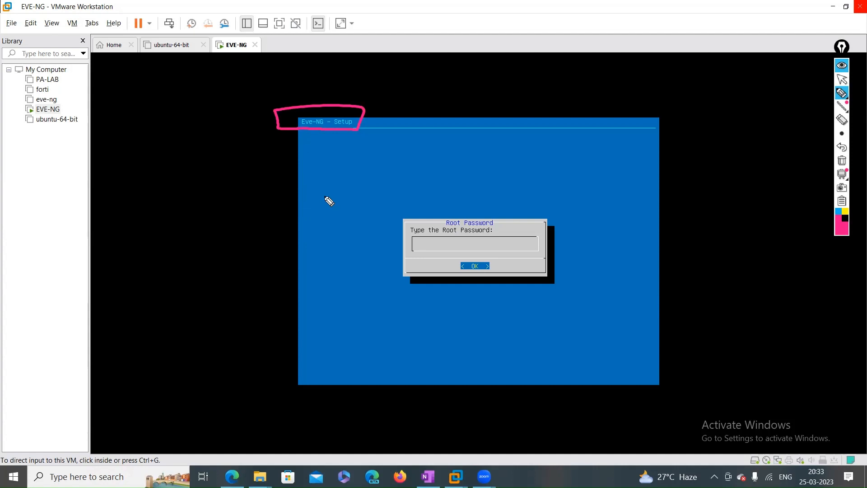
{"action": "mouse_move", "coordinate": [344, 245]}
{"action": "left_mouse_down"}
{"action": "mouse_move", "coordinate": [386, 243]}
{"action": "mouse_move", "coordinate": [385, 252]}
{"action": "left_mouse_up"}
{"action": "mouse_move", "coordinate": [383, 257]}
{"action": "left_mouse_down"}
{"action": "mouse_move", "coordinate": [381, 240]}
{"action": "mouse_move", "coordinate": [492, 242]}
{"action": "mouse_move", "coordinate": [491, 220]}
{"action": "mouse_move", "coordinate": [430, 243]}
{"action": "left_mouse_up"}
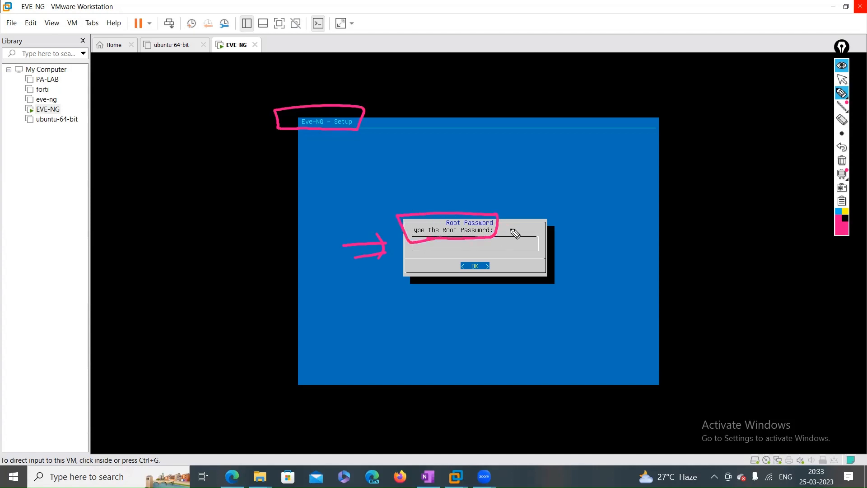
{"action": "left_click", "coordinate": [842, 160]}
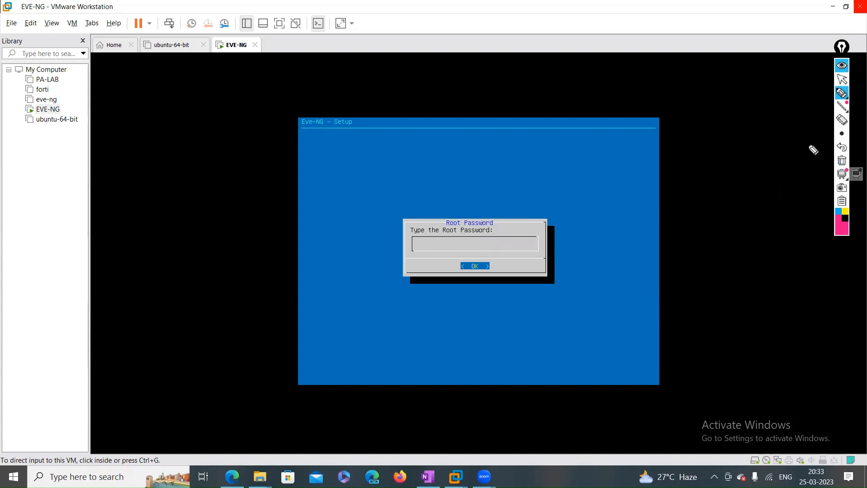
Circle and erase the Eve-NG Setup title, then return input to the VM
{"action": "left_click", "coordinate": [842, 93]}
{"action": "left_click", "coordinate": [842, 93]}
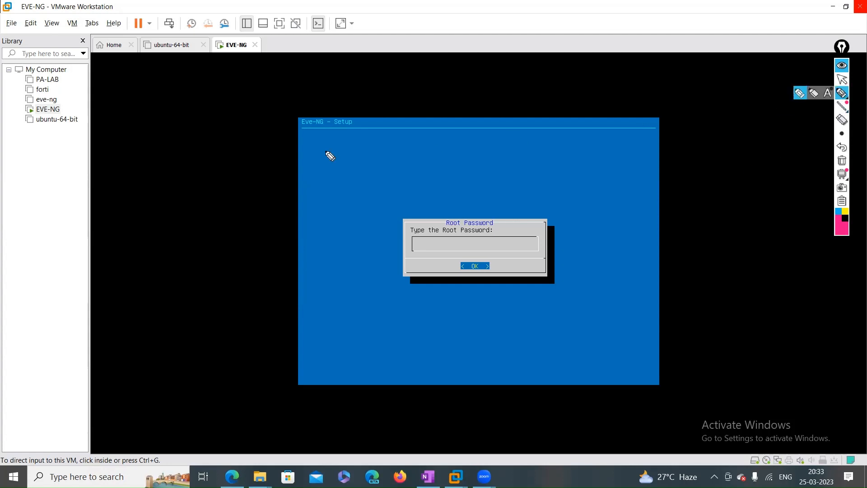
{"action": "left_click_drag", "start_coordinate": [292, 140], "coordinate": [338, 147]}
{"action": "left_click", "coordinate": [842, 161]}
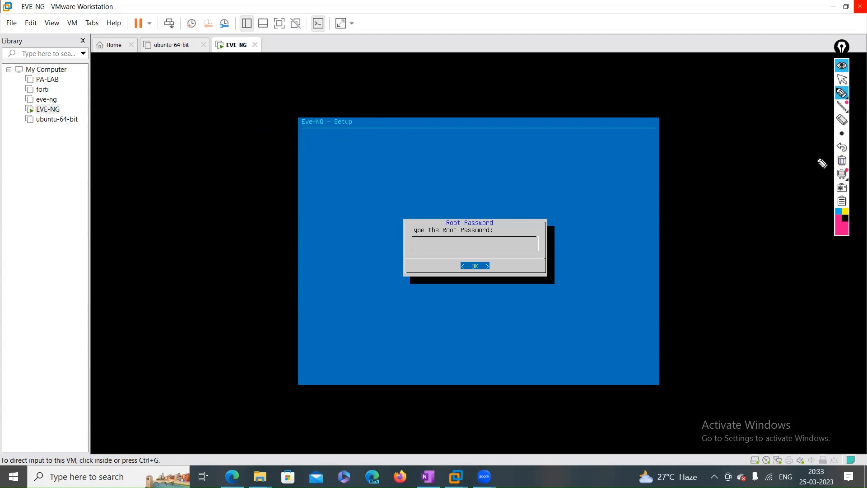
{"action": "left_click", "coordinate": [842, 79]}
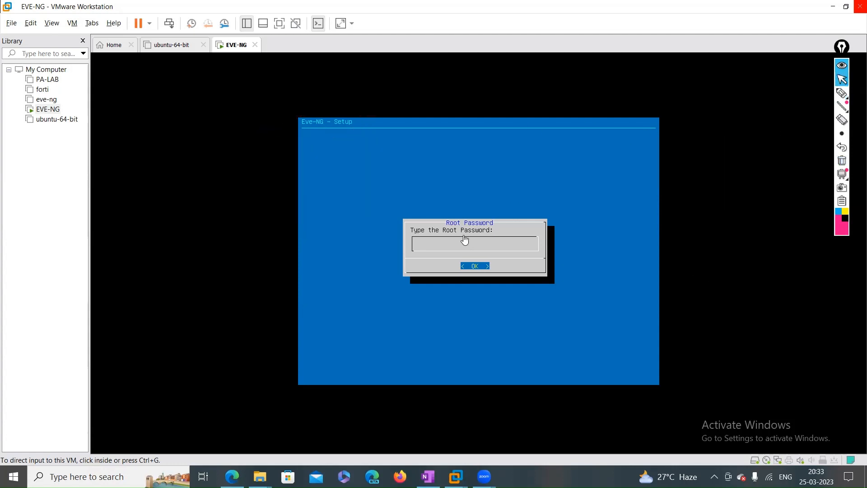
{"action": "left_click", "coordinate": [452, 248]}
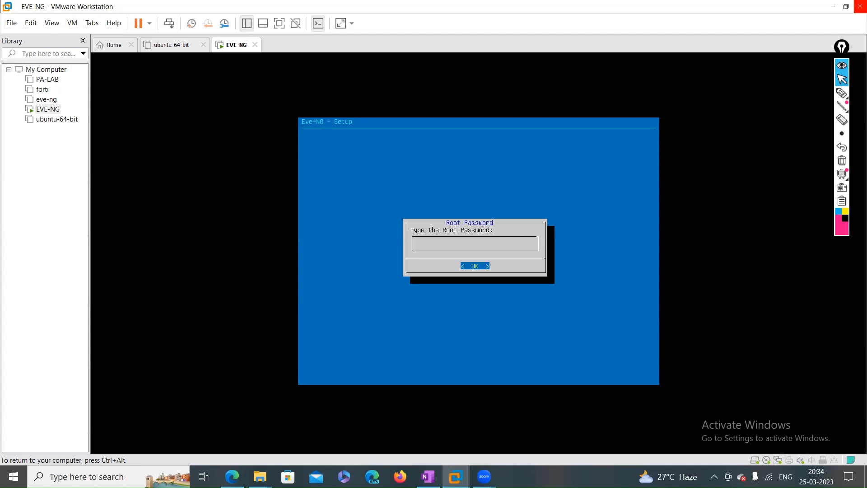
Enter and submit the new root password in the EVE-NG setup
{"action": "key", "text": "ctrl+alt"}
{"action": "left_click", "coordinate": [295, 288]}
{"action": "key", "text": "Return"}
{"action": "key", "text": "Return"}
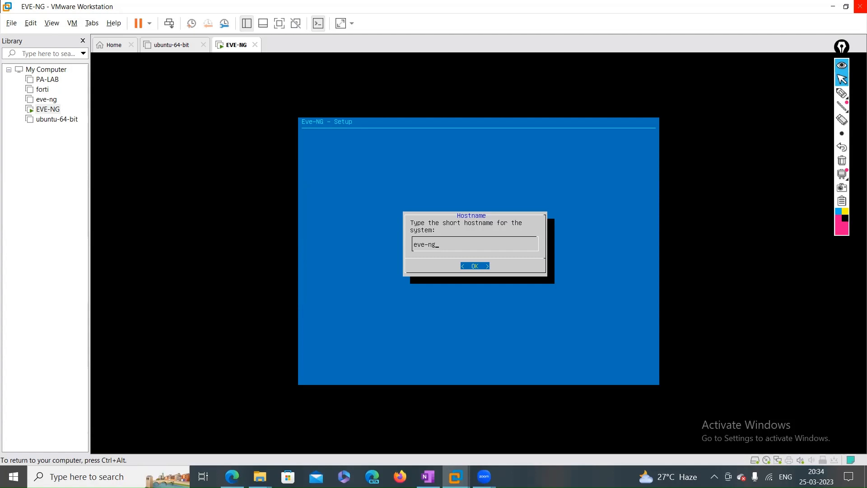
Set the hostname to EVE-VM and accept example.com as the DNS domain
{"action": "key", "text": "BackSpace"}
{"action": "key", "text": "BackSpace"}
{"action": "key", "text": "BackSpace"}
{"action": "key", "text": "BackSpace"}
{"action": "key", "text": "BackSpace"}
{"action": "key", "text": "BackSpace"}
{"action": "type", "text": "ev"}
{"action": "key", "text": "BackSpace"}
{"action": "key", "text": "BackSpace"}
{"action": "key", "text": "BackSpace"}
{"action": "type", "text": "EVE"}
{"action": "key", "text": "Return"}
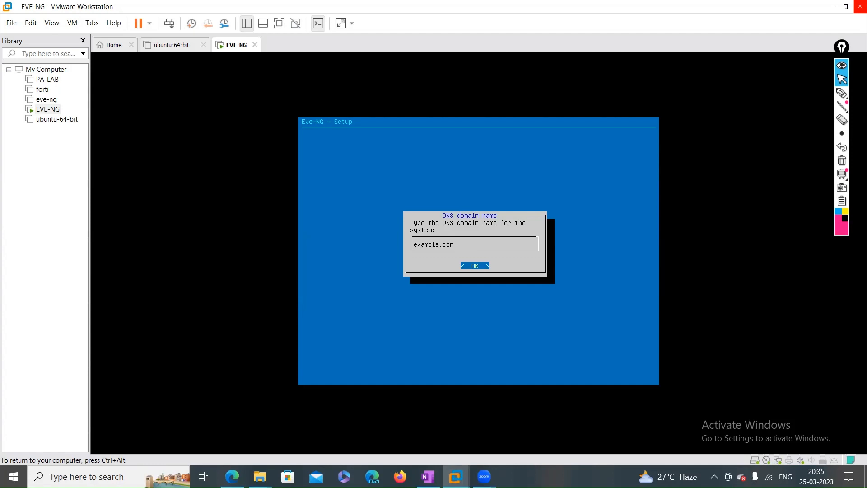
{"action": "key", "text": "Return"}
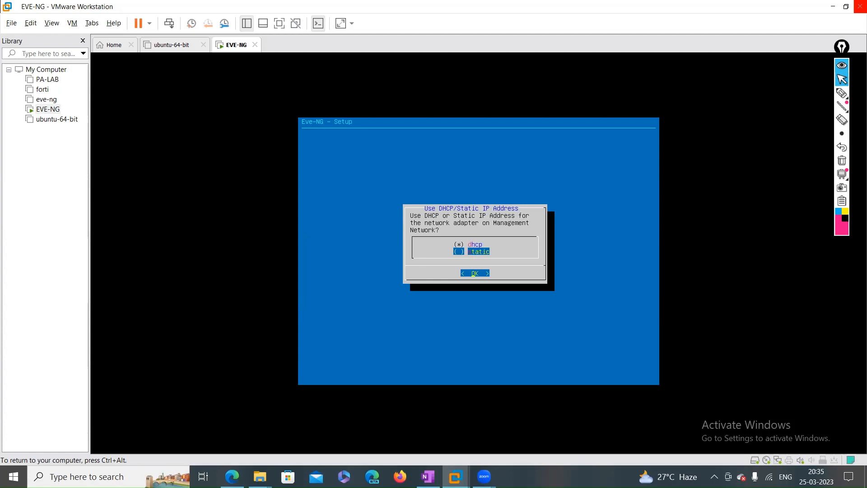
Keep DHCP for the management network, then abort the wizard with Ctrl+C at the NTP prompt
{"action": "key", "text": "Down"}
{"action": "key", "text": "Return"}
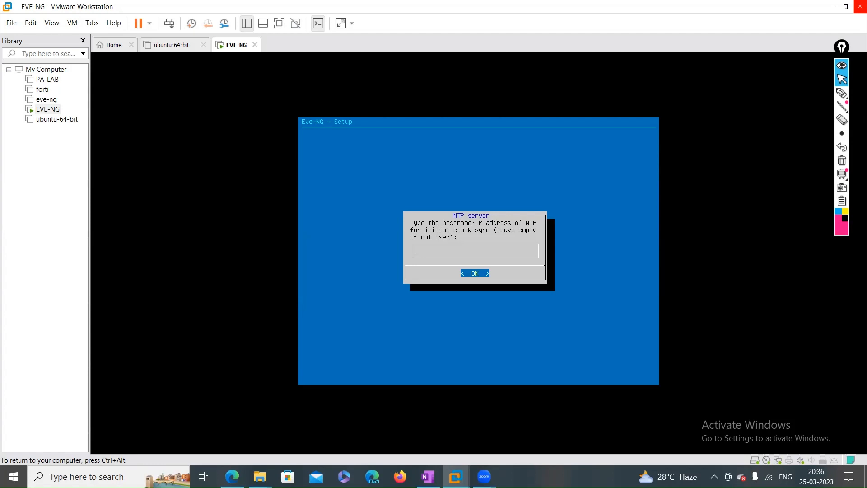
{"action": "key", "text": "ctrl+c"}
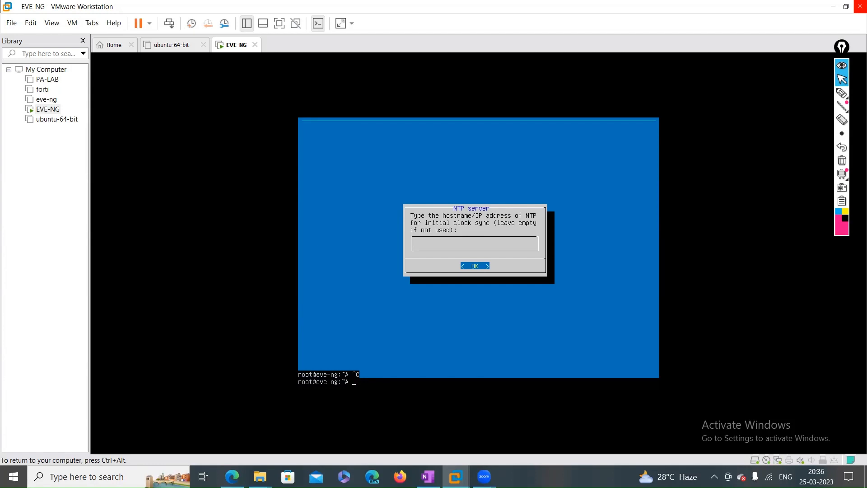
Run sudo -i at the root shell to relaunch the EVE-NG setup wizard
{"action": "key", "text": "Return"}
{"action": "key", "text": "Return"}
{"action": "key", "text": "Return"}
{"action": "key", "text": "Return"}
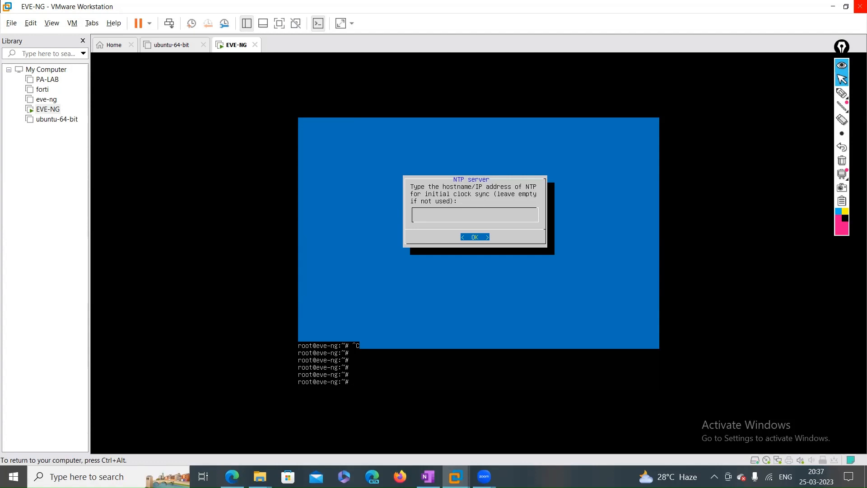
{"action": "type", "text": "SUDO"}
{"action": "key", "text": "BackSpace"}
{"action": "key", "text": "BackSpace"}
{"action": "key", "text": "BackSpace"}
{"action": "key", "text": "BackSpace"}
{"action": "key", "text": "BackSpace"}
{"action": "key", "text": "BackSpace"}
{"action": "key", "text": "Return"}
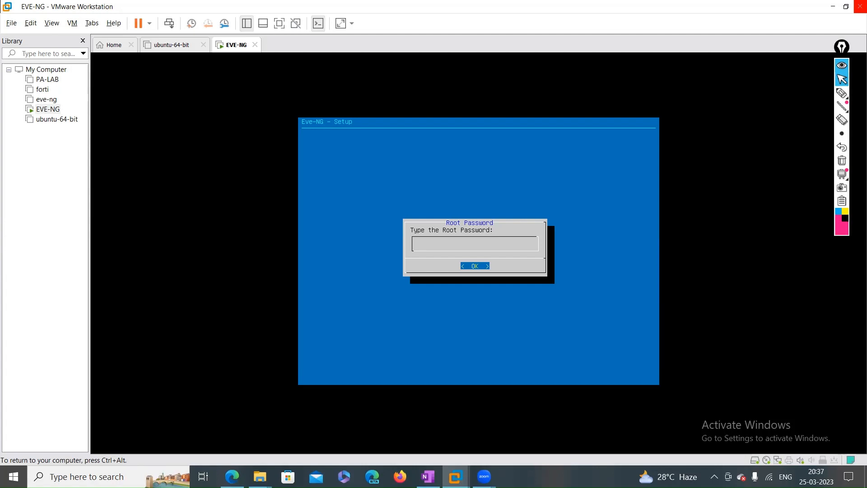
Submit the root password, set hostname EVE-VM, and accept example.com as DNS domain
{"action": "key", "text": "Return"}
{"action": "key", "text": "Return"}
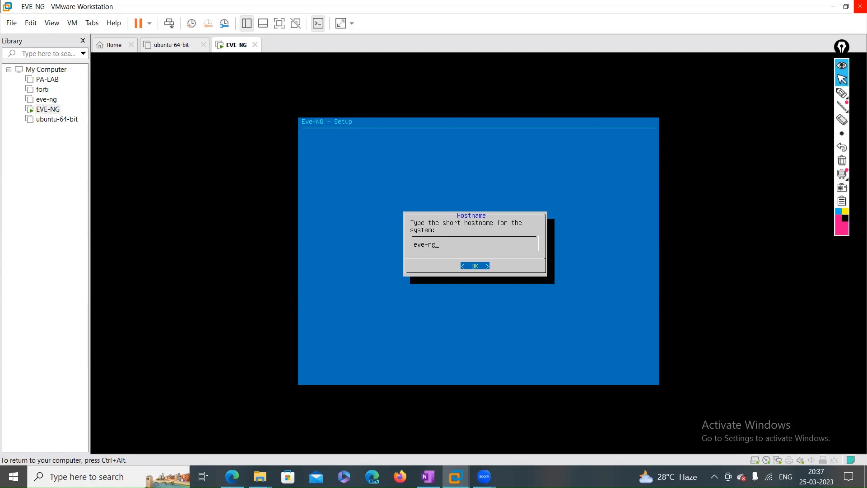
{"action": "key", "text": "BackSpace"}
{"action": "key", "text": "BackSpace"}
{"action": "key", "text": "BackSpace"}
{"action": "key", "text": "BackSpace"}
{"action": "key", "text": "BackSpace"}
{"action": "type", "text": "eve"}
{"action": "key", "text": "BackSpace"}
{"action": "key", "text": "BackSpace"}
{"action": "key", "text": "BackSpace"}
{"action": "type", "text": "EVE"}
{"action": "key", "text": "Return"}
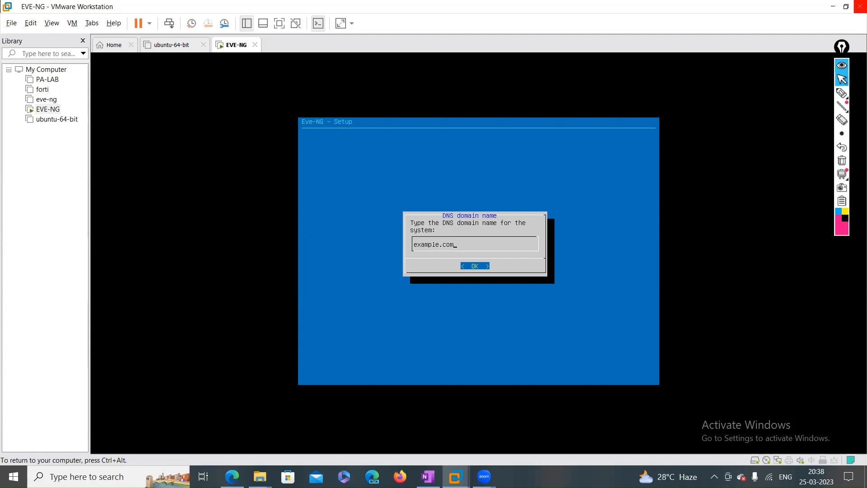
{"action": "key", "text": "Return"}
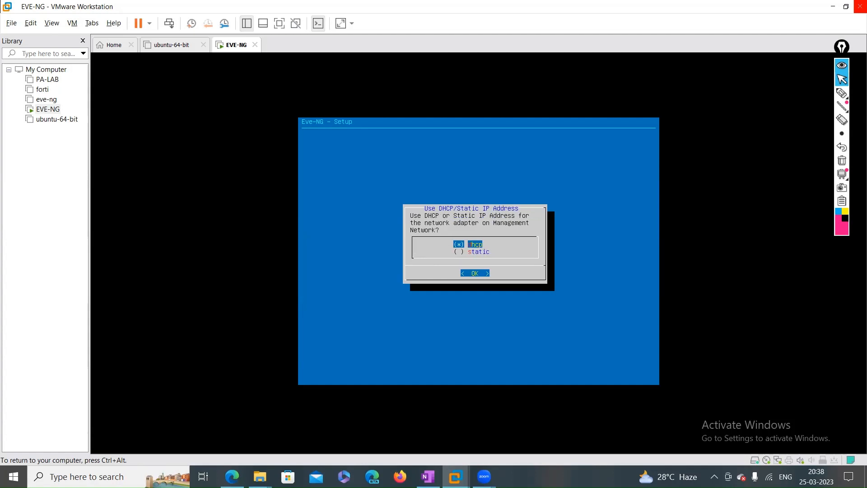
Annotate the dhcp and static options and where to confirm, then return input to the VM
{"action": "key", "text": "ctrl+alt"}
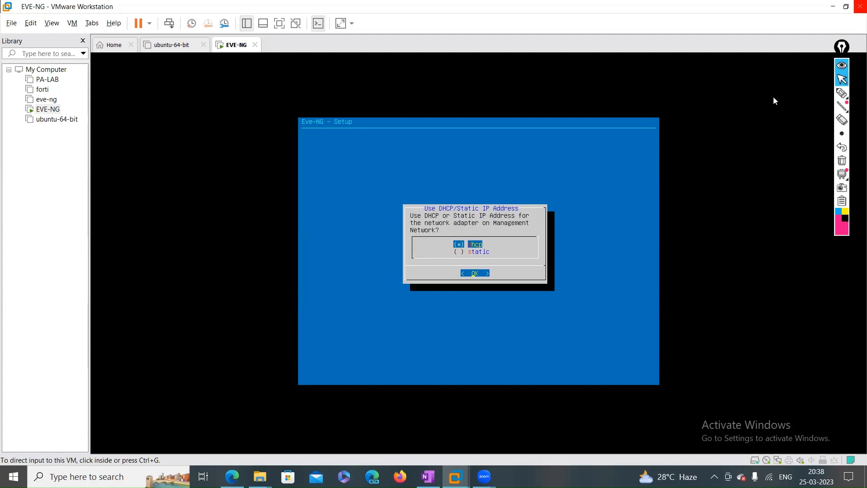
{"action": "left_click", "coordinate": [842, 93]}
{"action": "left_click_drag", "start_coordinate": [449, 249], "coordinate": [456, 256]}
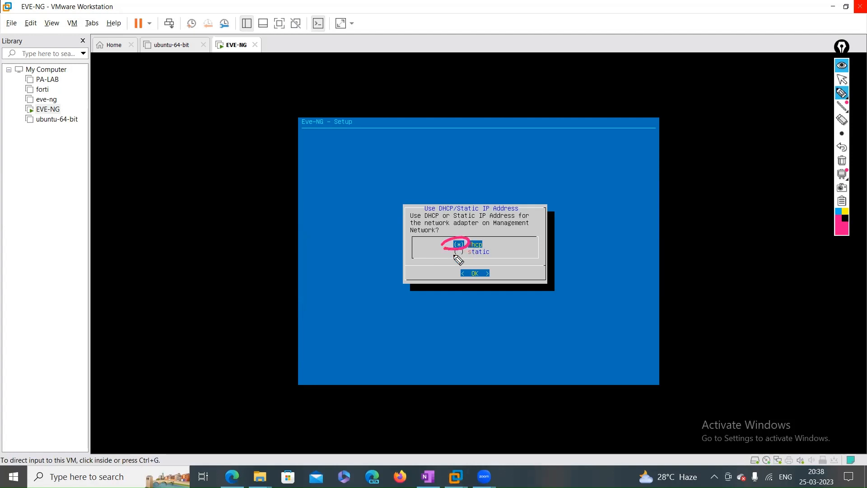
{"action": "left_click", "coordinate": [842, 161]}
{"action": "left_click_drag", "start_coordinate": [457, 264], "coordinate": [465, 250]}
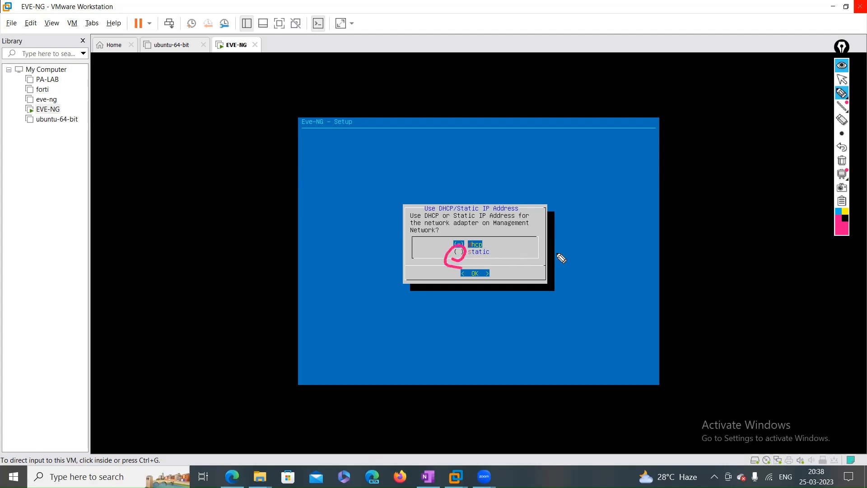
{"action": "left_click", "coordinate": [842, 160]}
{"action": "mouse_move", "coordinate": [462, 280]}
{"action": "left_mouse_down"}
{"action": "mouse_move", "coordinate": [494, 276]}
{"action": "mouse_move", "coordinate": [459, 270]}
{"action": "mouse_move", "coordinate": [470, 283]}
{"action": "left_mouse_up"}
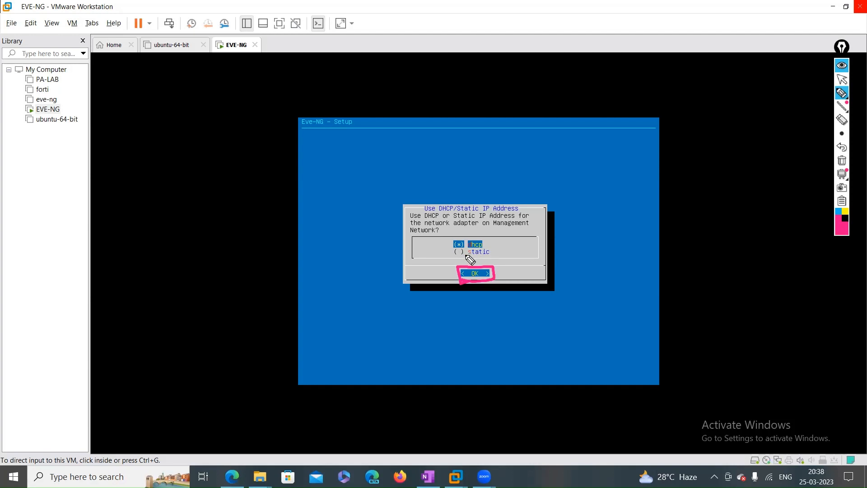
{"action": "left_click", "coordinate": [842, 79]}
{"action": "left_click", "coordinate": [529, 248]}
Move the highlight to static and mark up the static and DHCP options with annotations
{"action": "key", "text": "Down"}
{"action": "key", "text": "ctrl+alt"}
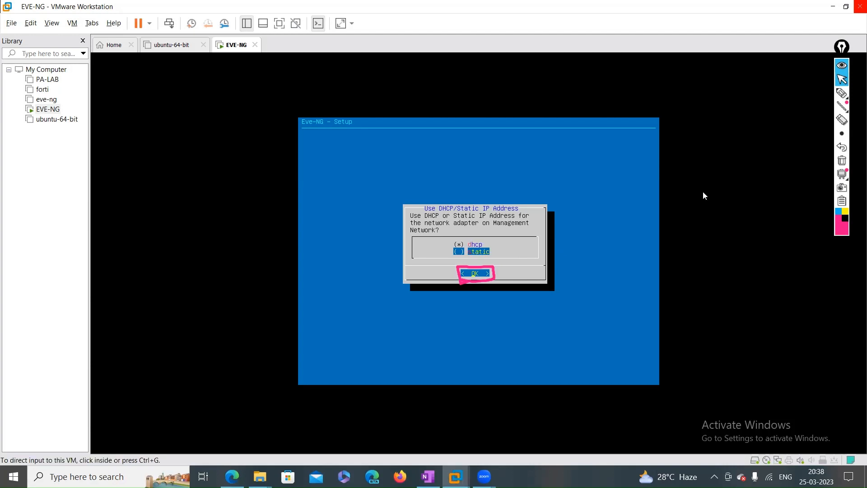
{"action": "left_click", "coordinate": [842, 92]}
{"action": "mouse_move", "coordinate": [456, 260]}
{"action": "left_mouse_down"}
{"action": "mouse_move", "coordinate": [497, 259]}
{"action": "mouse_move", "coordinate": [501, 250]}
{"action": "mouse_move", "coordinate": [487, 249]}
{"action": "left_mouse_up"}
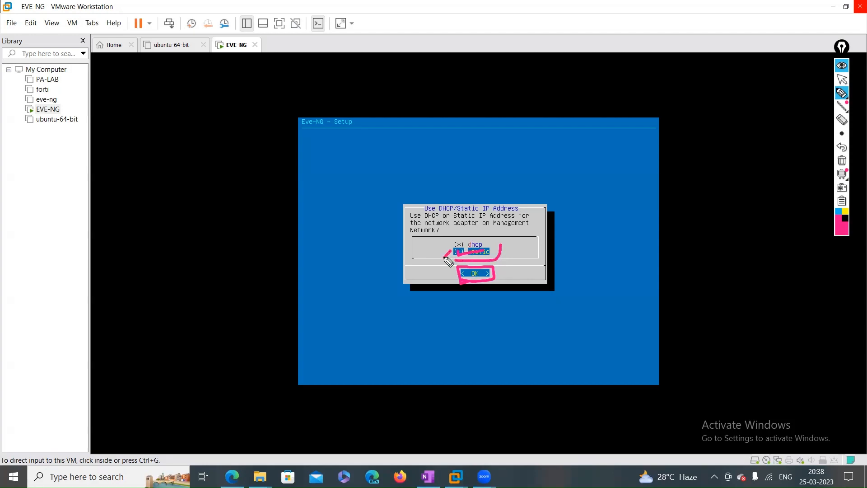
{"action": "mouse_move", "coordinate": [454, 252]}
{"action": "left_mouse_down"}
{"action": "mouse_move", "coordinate": [440, 260]}
{"action": "mouse_move", "coordinate": [483, 278]}
{"action": "mouse_move", "coordinate": [472, 268]}
{"action": "mouse_move", "coordinate": [470, 280]}
{"action": "left_mouse_up"}
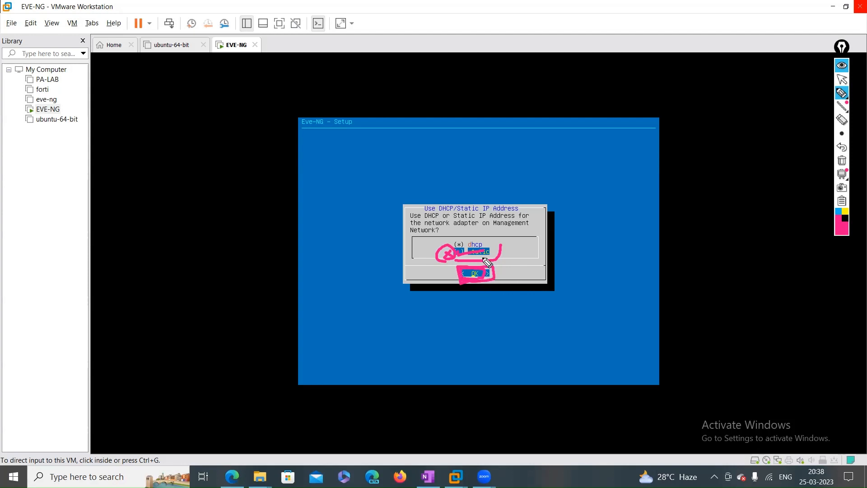
{"action": "left_click_drag", "start_coordinate": [487, 233], "coordinate": [522, 232]}
{"action": "left_click", "coordinate": [840, 161]}
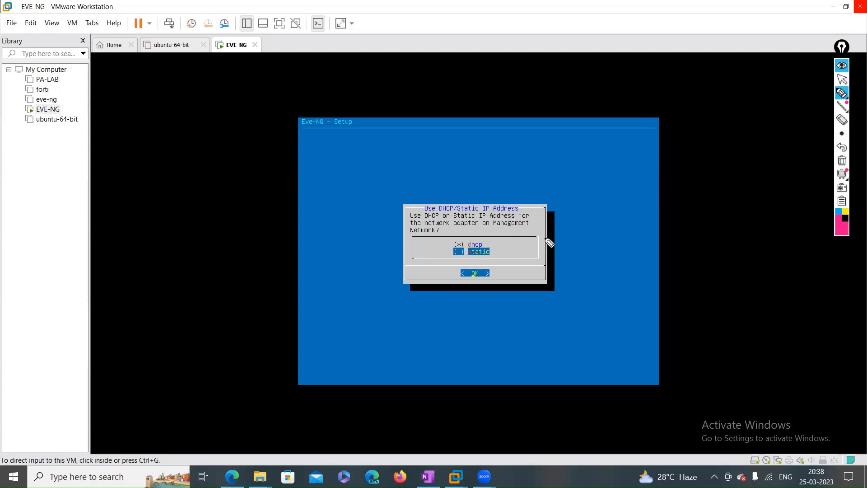
{"action": "left_click", "coordinate": [842, 81]}
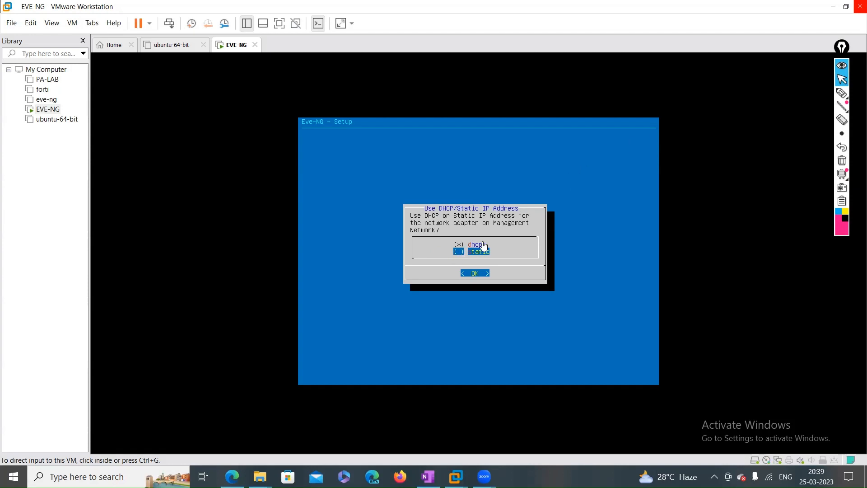
Toggle back to DHCP and down to static again, briefly circling the selected static option
{"action": "left_click", "coordinate": [561, 259]}
{"action": "key", "text": "Up"}
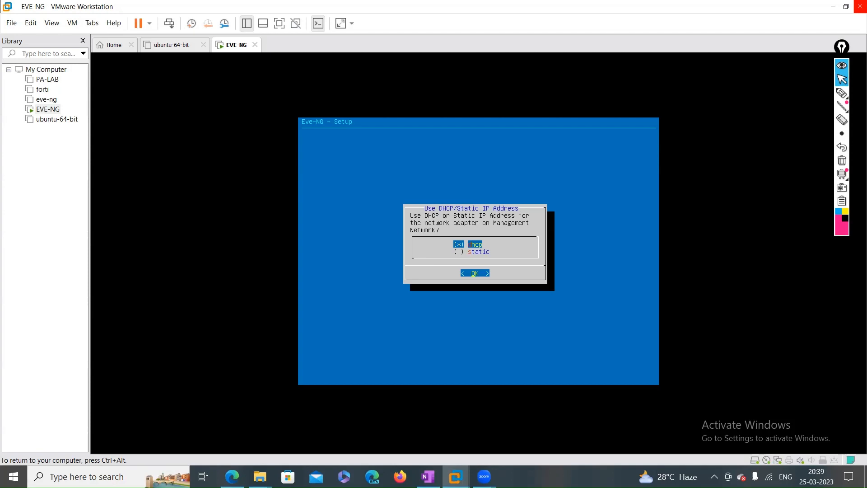
{"action": "key", "text": "Down"}
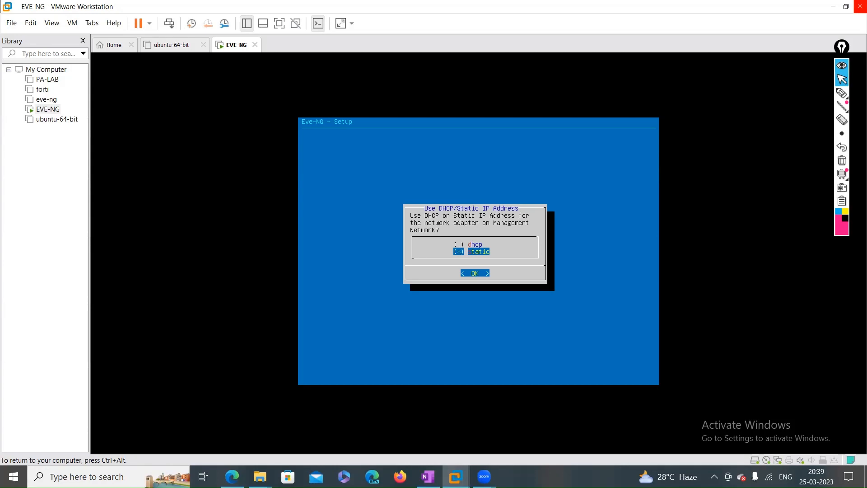
{"action": "left_click", "coordinate": [842, 92]}
{"action": "left_click_drag", "start_coordinate": [466, 261], "coordinate": [470, 246]}
{"action": "left_click", "coordinate": [842, 161]}
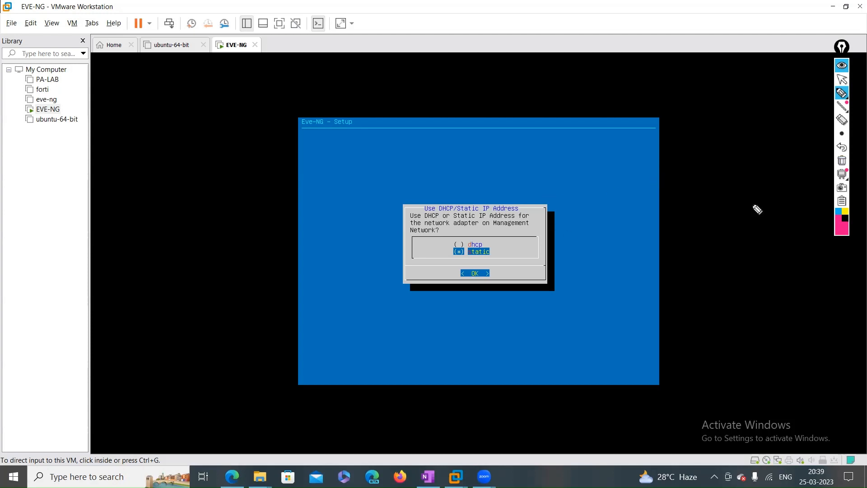
{"action": "left_click", "coordinate": [842, 80]}
{"action": "left_click", "coordinate": [522, 351]}
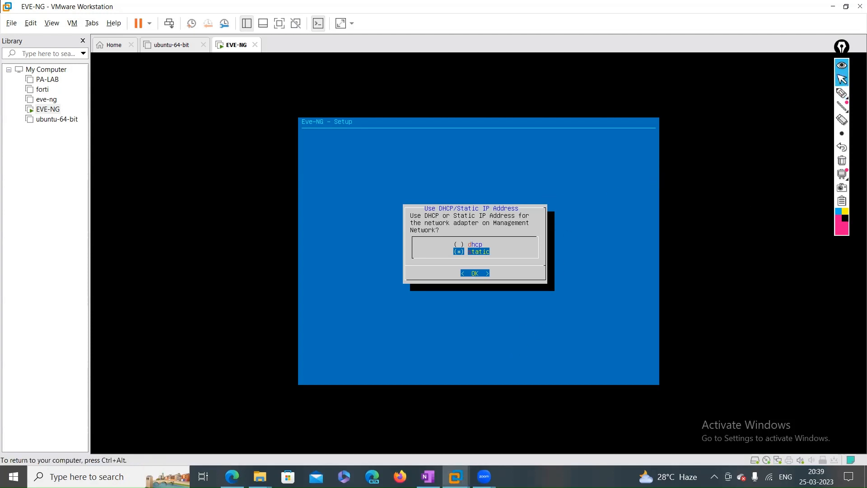
Accept static addressing so the wizard asks for the management IP, then release the VM
{"action": "key", "text": "Return"}
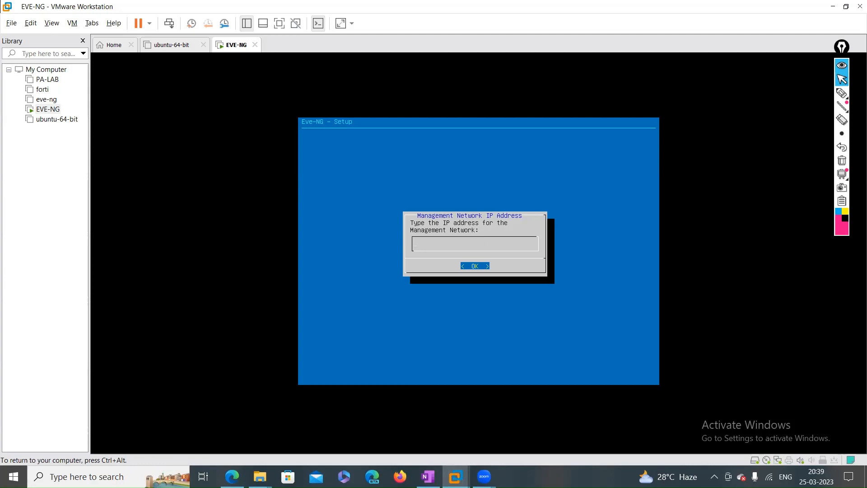
{"action": "key", "text": "ctrl+alt"}
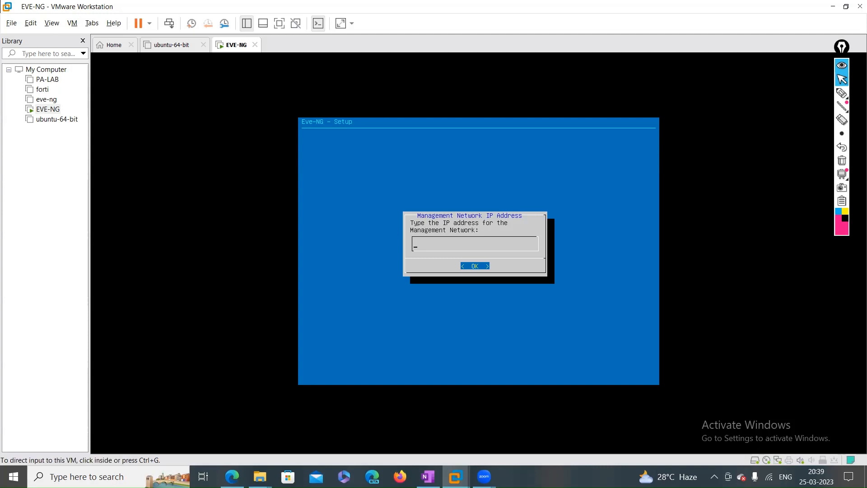
{"action": "mouse_move", "coordinate": [454, 477]}
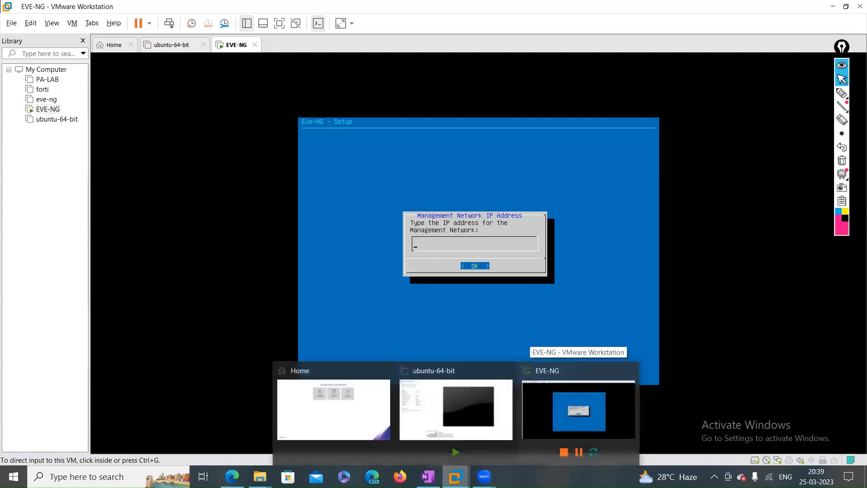
{"action": "mouse_move", "coordinate": [484, 477]}
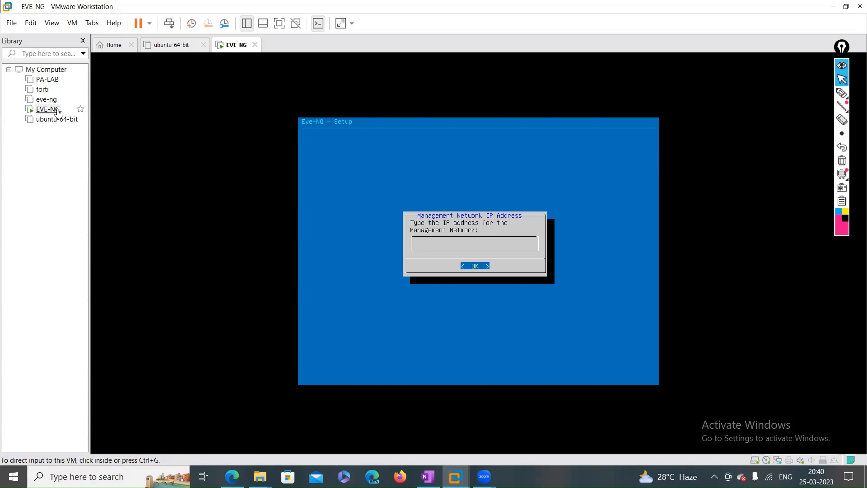
Run ipconfig in Command Prompt and highlight Wi-Fi IPv4 192.168.0.6 and gateway 192.168.0.1
{"action": "left_click", "coordinate": [80, 474]}
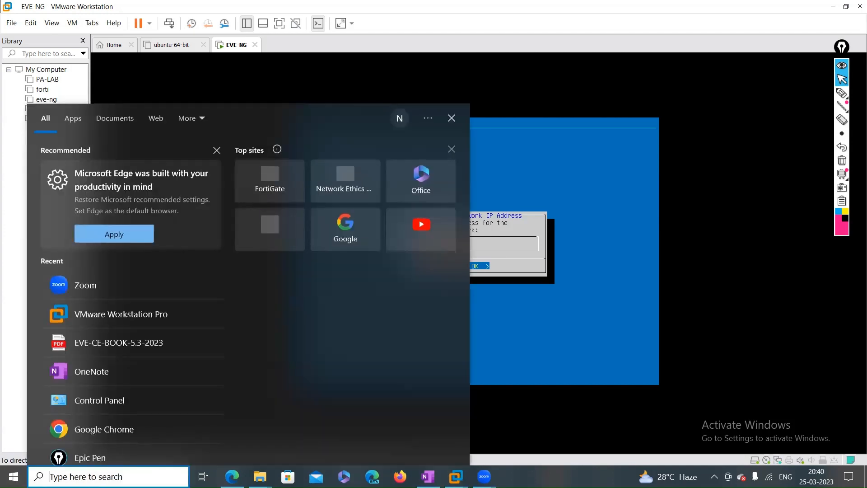
{"action": "type", "text": "CM"}
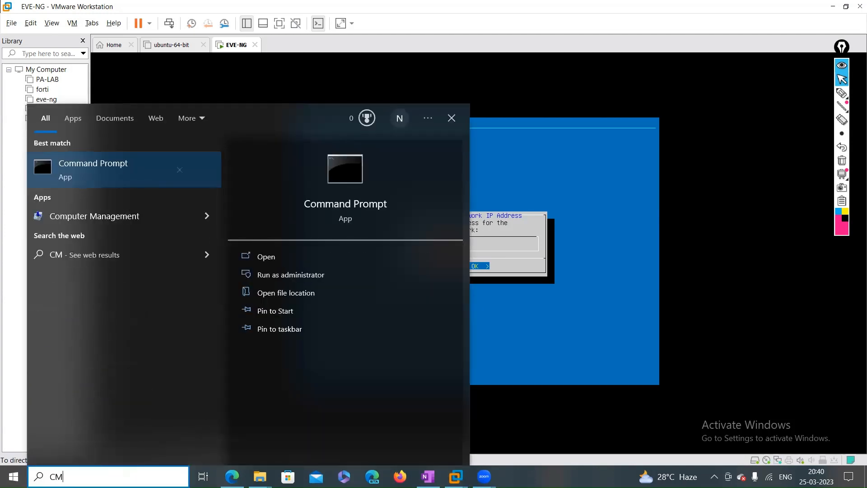
{"action": "type", "text": "D"}
{"action": "key", "text": "Return"}
{"action": "type", "text": "IPCONFIG"}
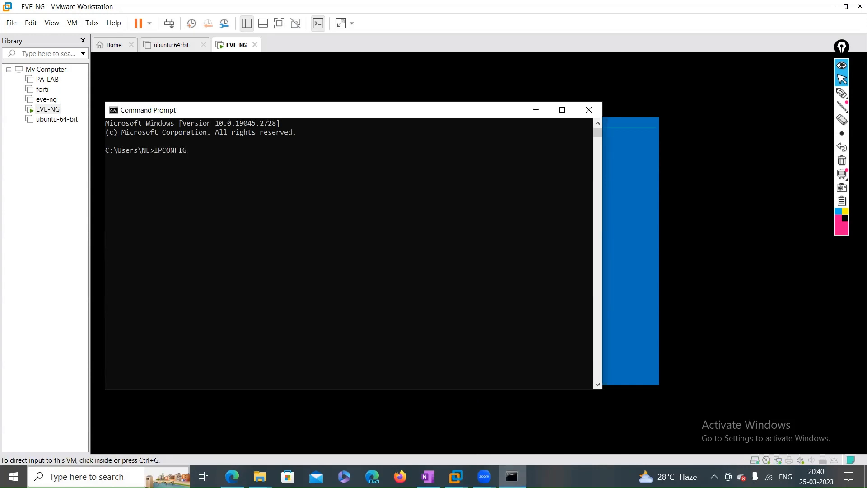
{"action": "key", "text": "Return"}
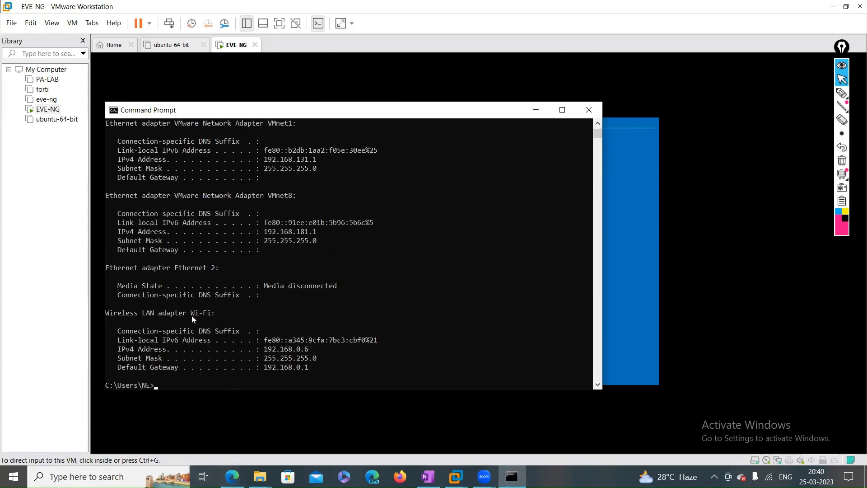
{"action": "left_click_drag", "start_coordinate": [191, 315], "coordinate": [219, 320]}
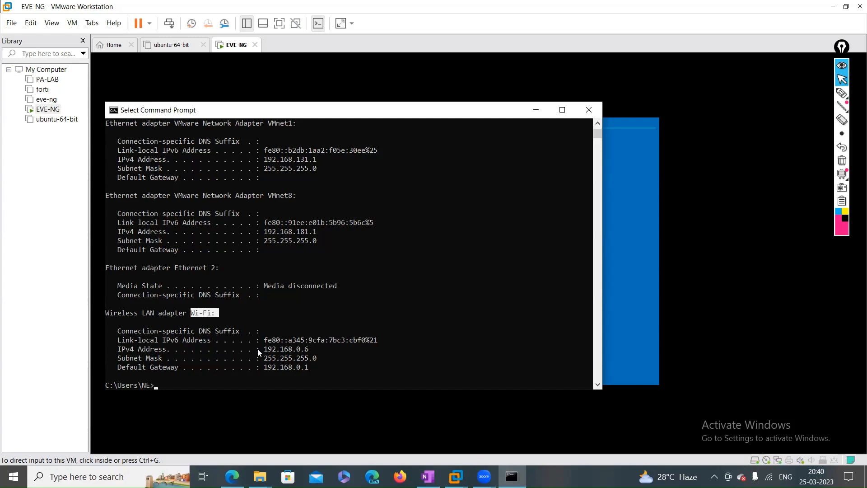
{"action": "left_click_drag", "start_coordinate": [265, 352], "coordinate": [352, 352]}
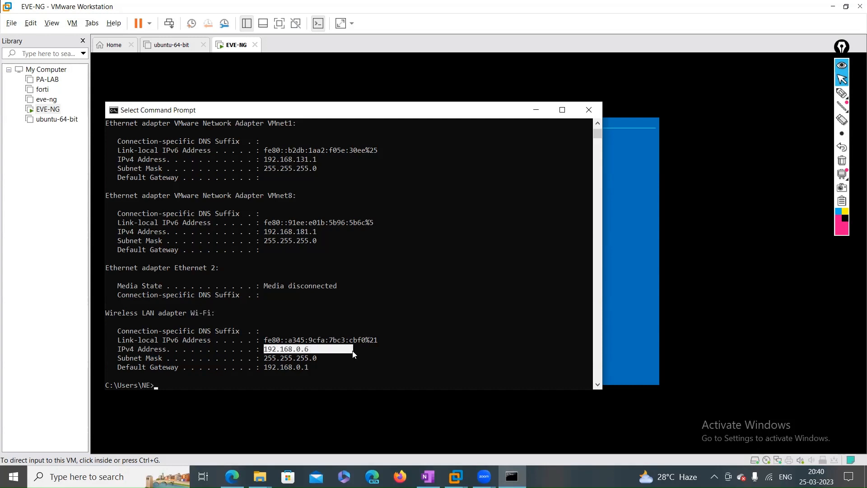
{"action": "left_click_drag", "start_coordinate": [264, 367], "coordinate": [322, 370]}
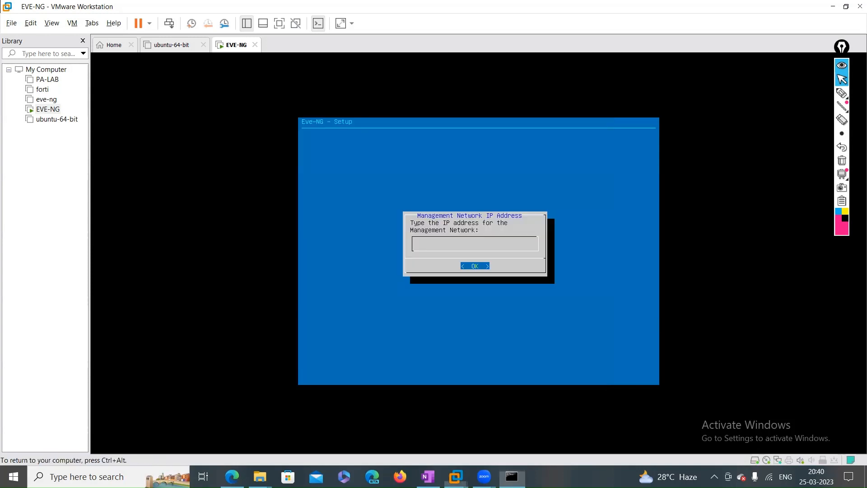
Enter 192.168.0.100 as the management IP and 255.255.255.0 as the subnet mask
{"action": "left_click", "coordinate": [642, 325]}
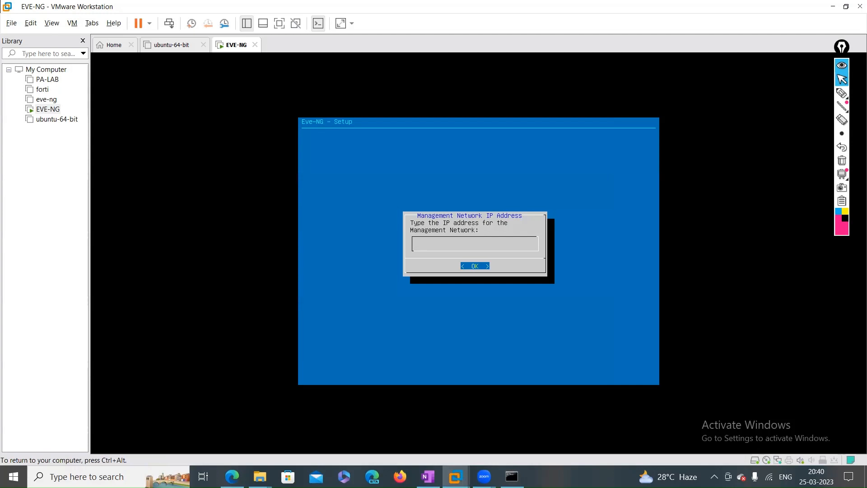
{"action": "type", "text": "192.168.0.100"}
{"action": "key", "text": "Return"}
{"action": "type", "text": "255.255"}
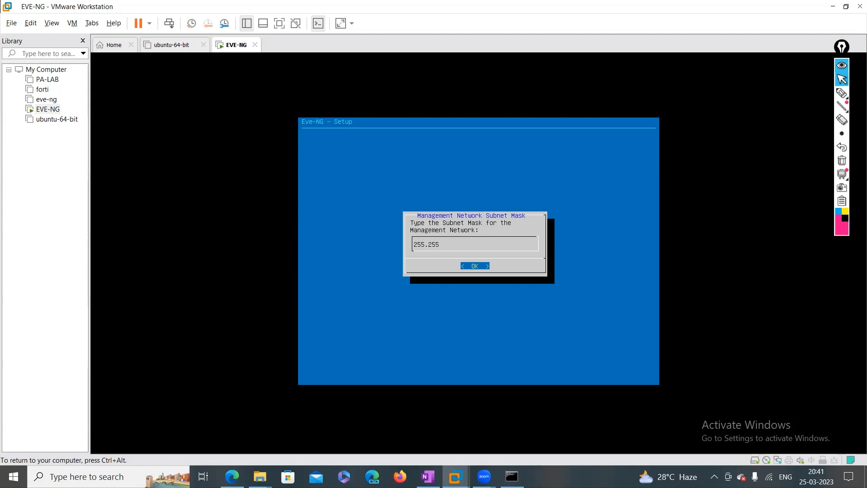
{"action": "type", "text": ".255.0"}
{"action": "key", "text": "Return"}
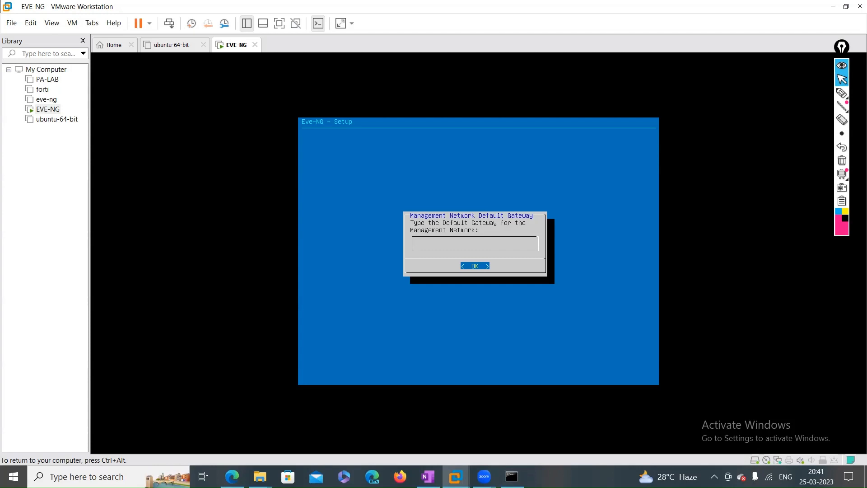
Enter gateway 192.168.0.1 and primary DNS 8.8.8.8, leaving secondary DNS blank
{"action": "type", "text": "192.168.0.1"}
{"action": "key", "text": "Return"}
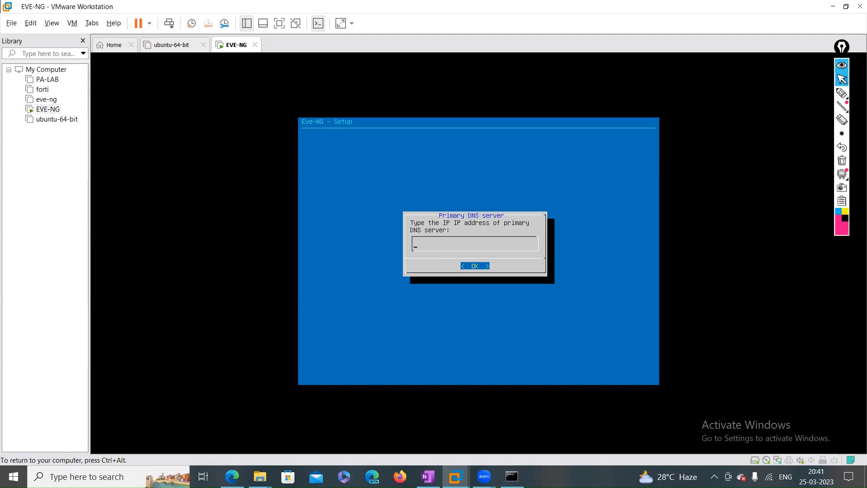
{"action": "type", "text": "8.8.8.8"}
{"action": "key", "text": "Return"}
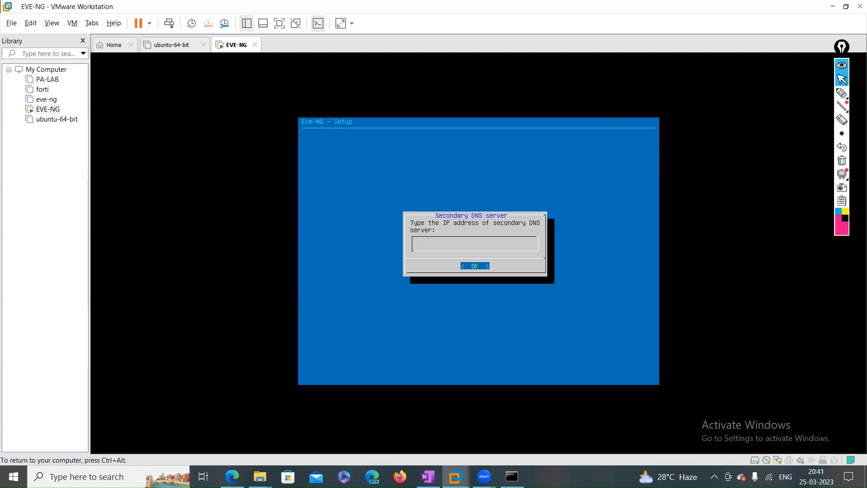
{"action": "key", "text": "Return"}
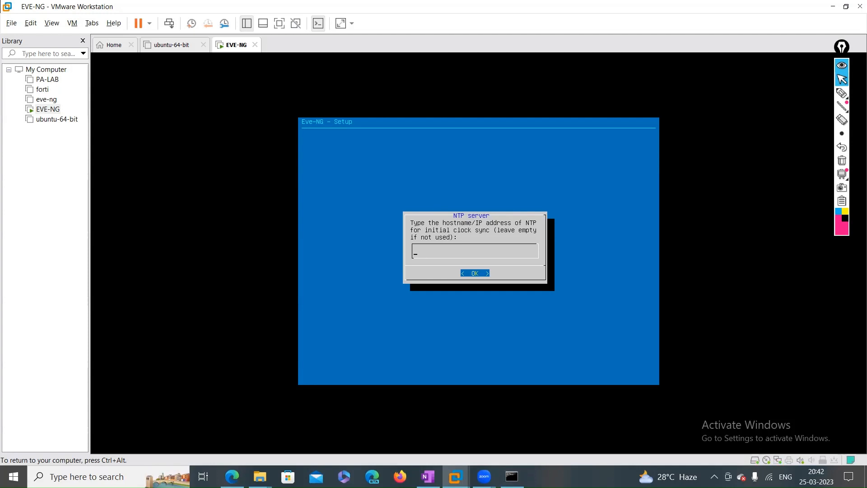
Leave the NTP server empty and choose a direct internet connection to finish setup
{"action": "key", "text": "Return"}
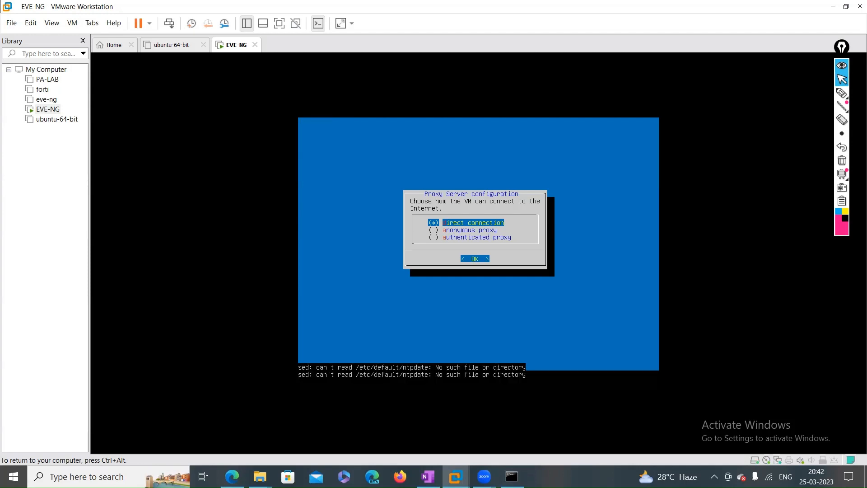
{"action": "key", "text": "Return"}
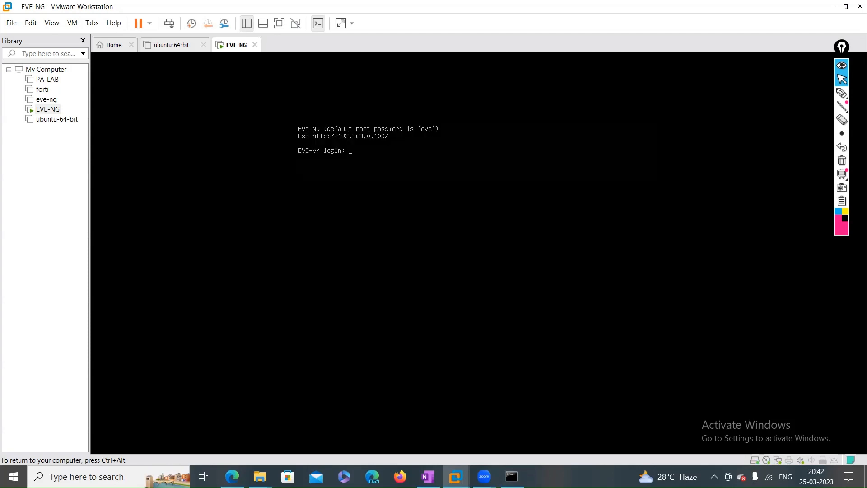
{"action": "key", "text": "ctrl+alt"}
{"action": "left_click", "coordinate": [841, 94]}
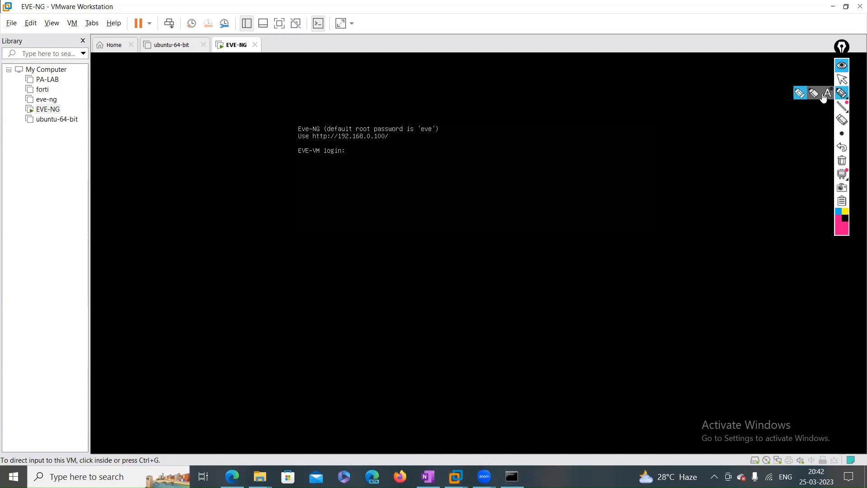
{"action": "left_click_drag", "start_coordinate": [332, 143], "coordinate": [395, 144]}
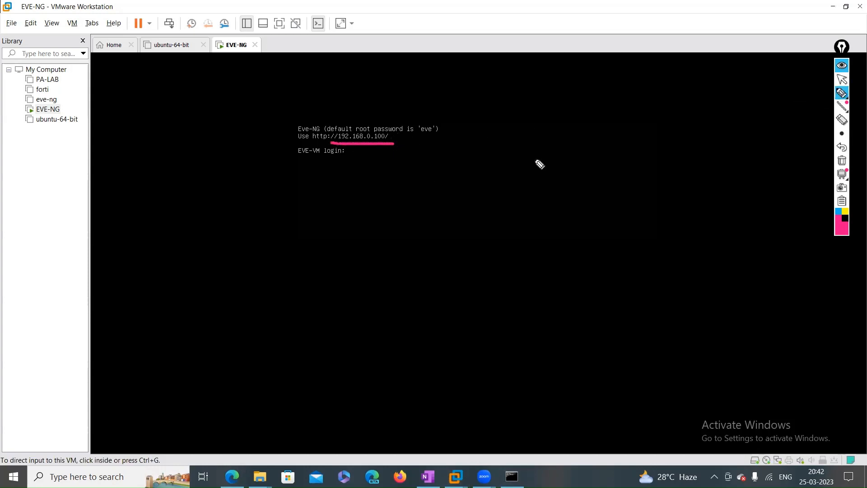
{"action": "left_click", "coordinate": [842, 161]}
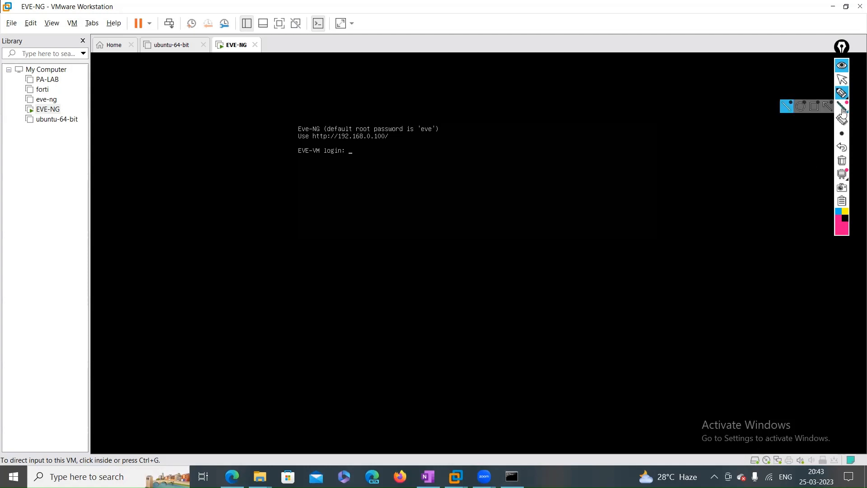
{"action": "mouse_move", "coordinate": [844, 101]}
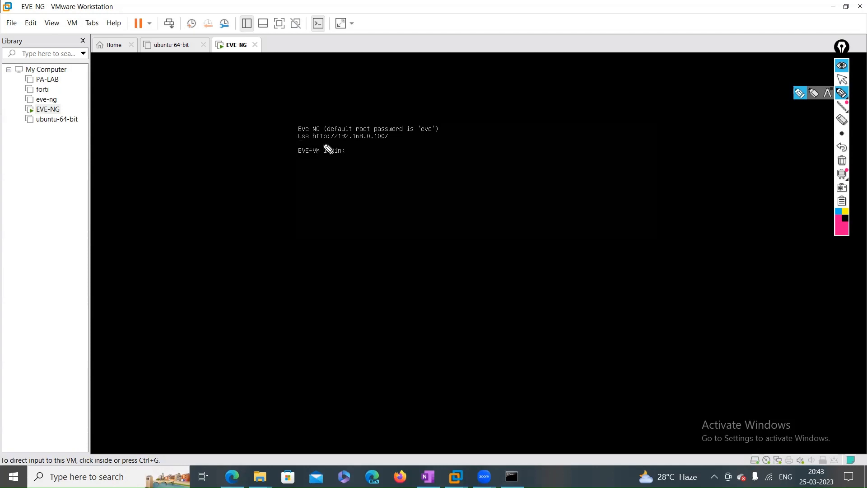
{"action": "mouse_move", "coordinate": [319, 149]}
{"action": "left_mouse_down"}
{"action": "mouse_move", "coordinate": [397, 149]}
{"action": "mouse_move", "coordinate": [397, 135]}
{"action": "mouse_move", "coordinate": [341, 128]}
{"action": "mouse_move", "coordinate": [309, 144]}
{"action": "left_mouse_up"}
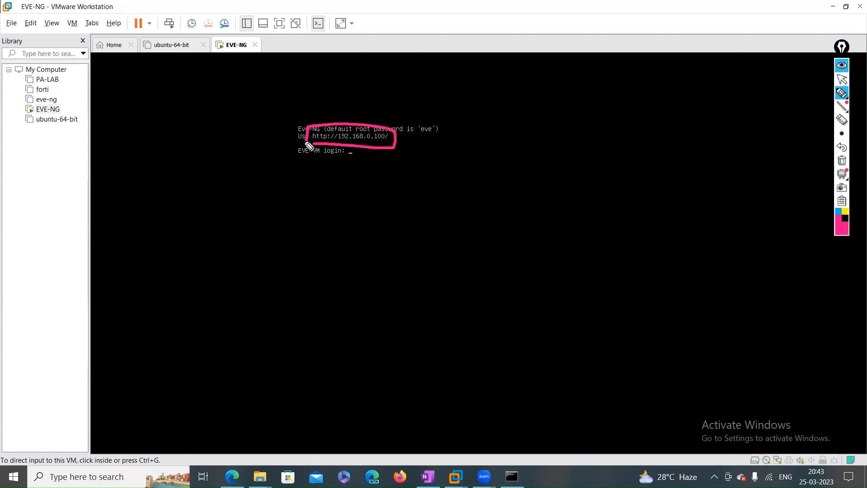
{"action": "left_click_drag", "start_coordinate": [272, 131], "coordinate": [306, 139]}
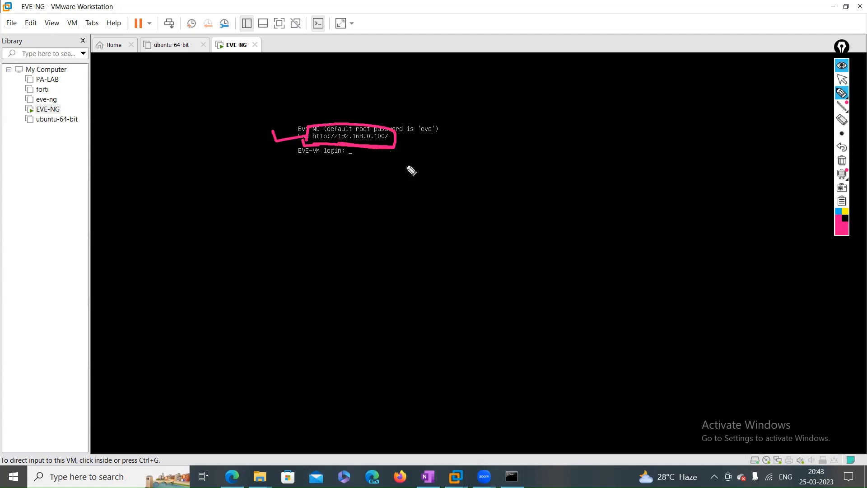
{"action": "left_click", "coordinate": [842, 161]}
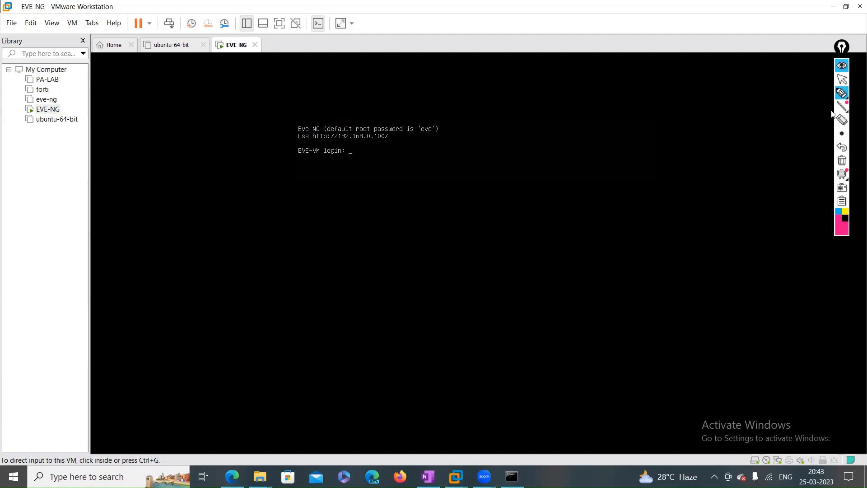
{"action": "left_click", "coordinate": [842, 79]}
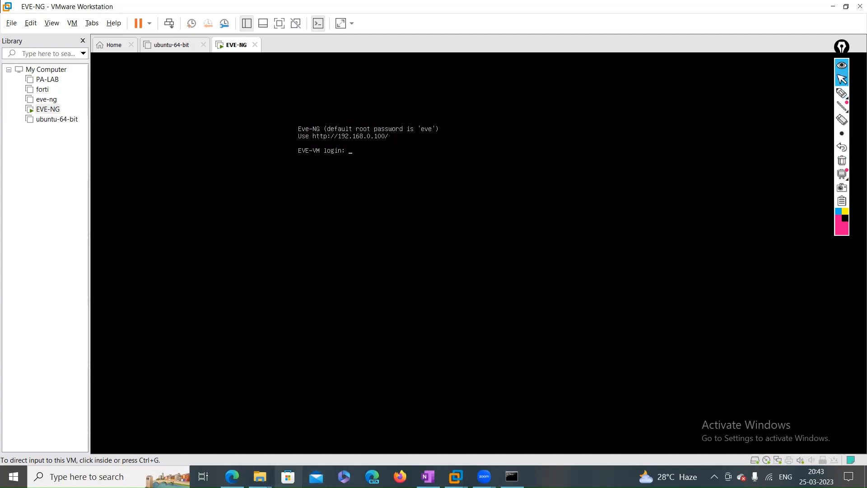
{"action": "left_click", "coordinate": [108, 476]}
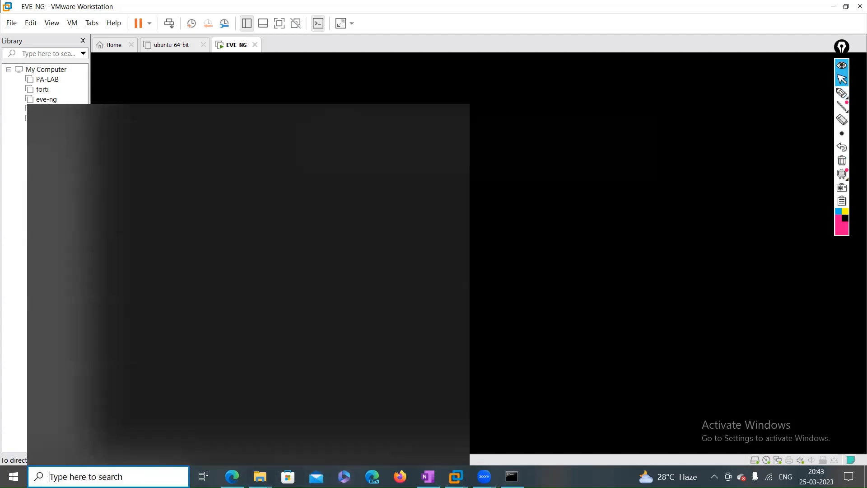
Launch Chrome with a saved profile and enter 192.168.0.100 in the address bar
{"action": "type", "text": "CHR"}
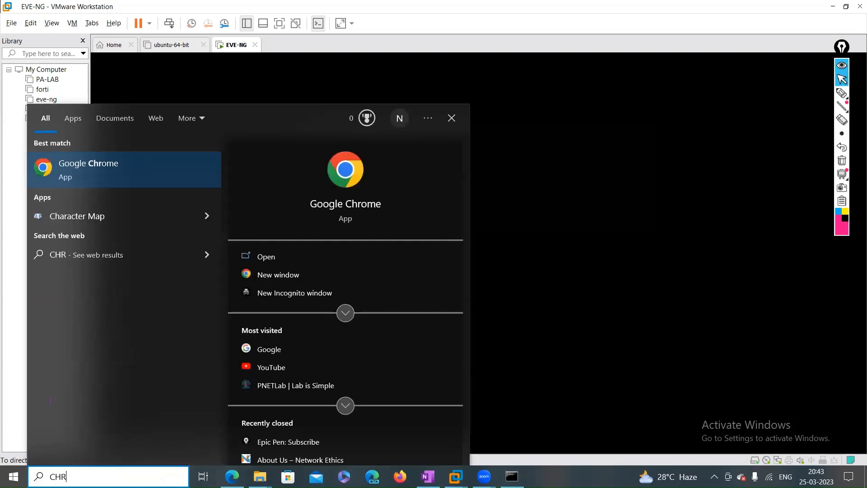
{"action": "key", "text": "Return"}
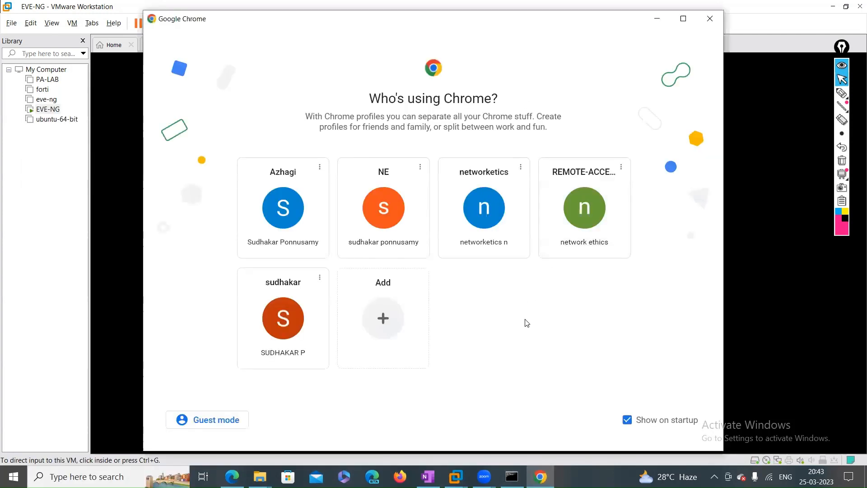
{"action": "left_click", "coordinate": [570, 229]}
{"action": "left_click", "coordinate": [233, 31]}
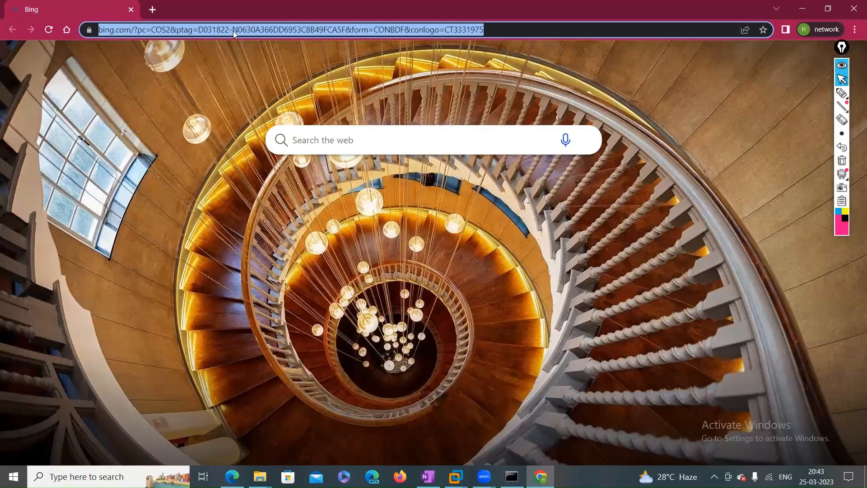
{"action": "key", "text": "BackSpace"}
{"action": "type", "text": "192.168.0."}
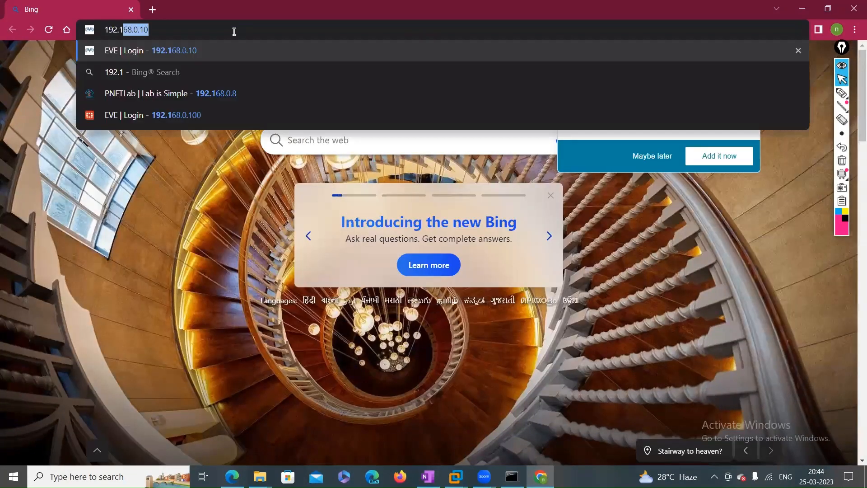
{"action": "type", "text": "100"}
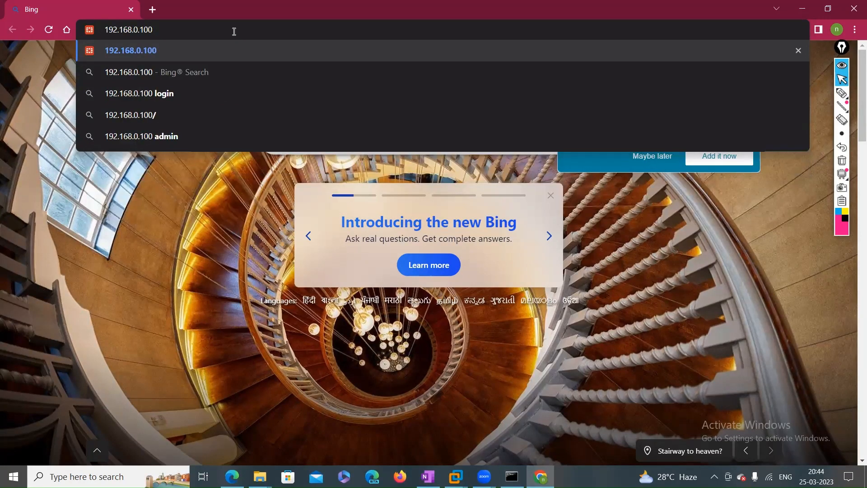
{"action": "key", "text": "Return"}
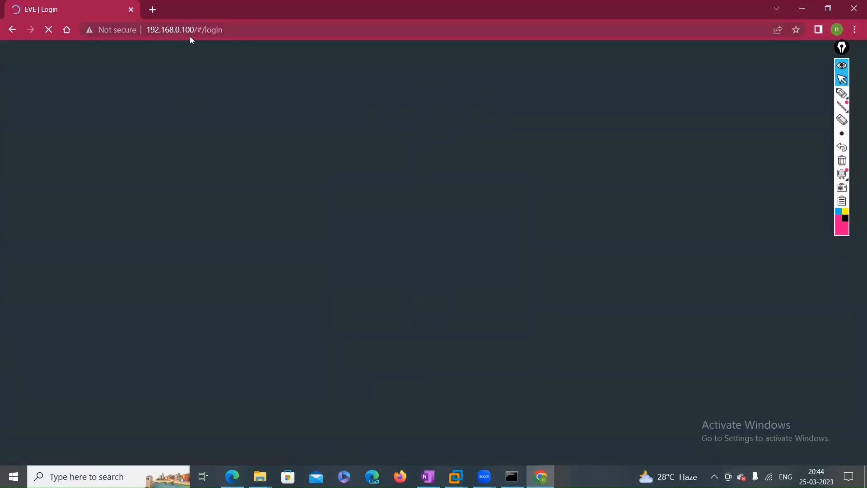
{"action": "left_click", "coordinate": [855, 29]}
{"action": "left_click", "coordinate": [774, 80]}
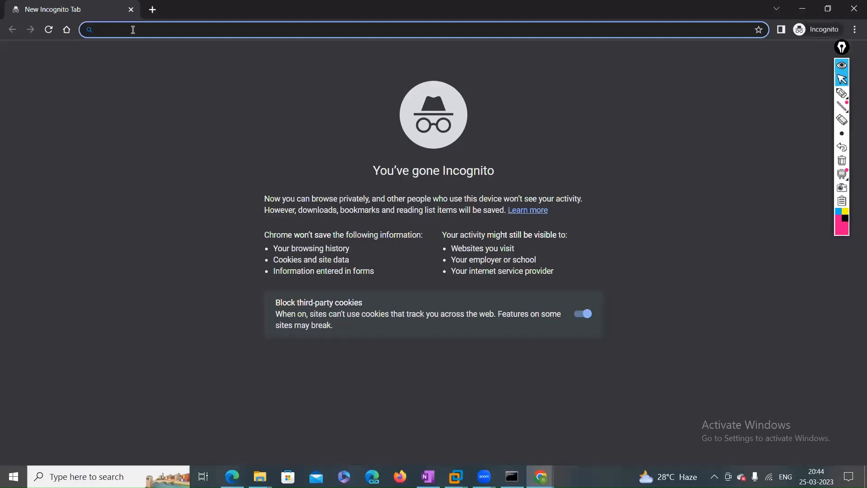
{"action": "type", "text": "192.168"}
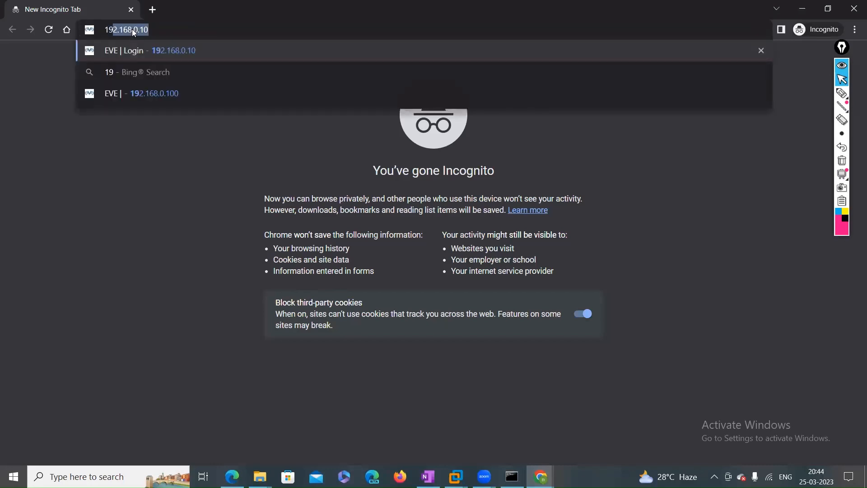
{"action": "type", "text": ".0.100"}
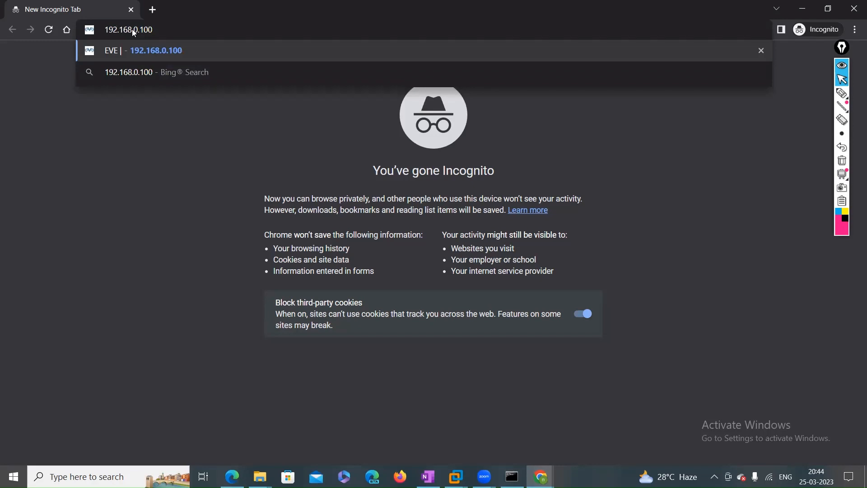
{"action": "key", "text": "Home"}
{"action": "type", "text": "HTTP"}
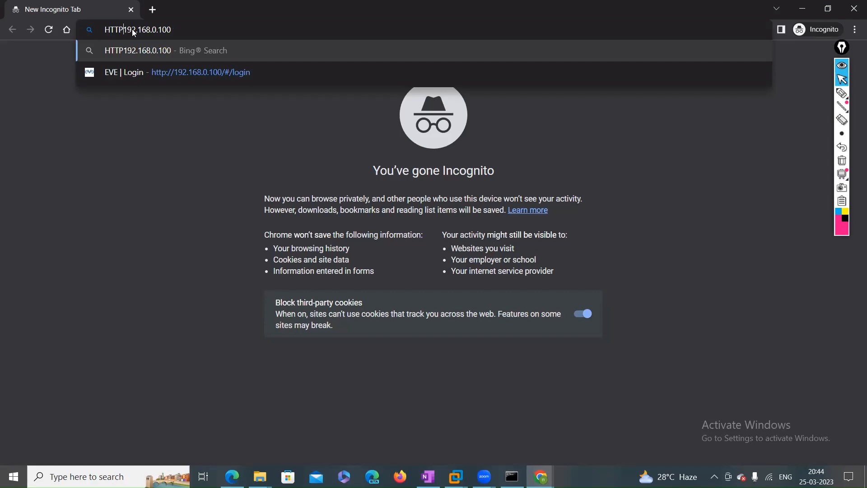
{"action": "key", "text": "BackSpace"}
{"action": "key", "text": "BackSpace"}
{"action": "key", "text": "BackSpace"}
{"action": "key", "text": "BackSpace"}
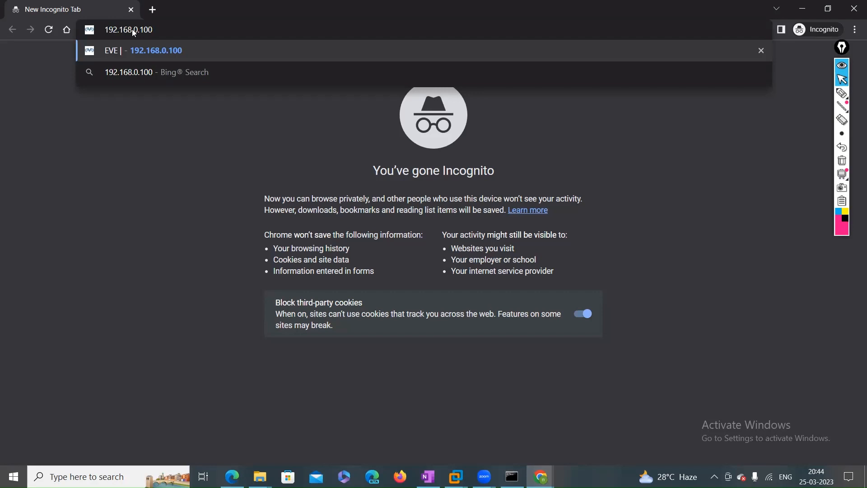
{"action": "type", "text": "htt"}
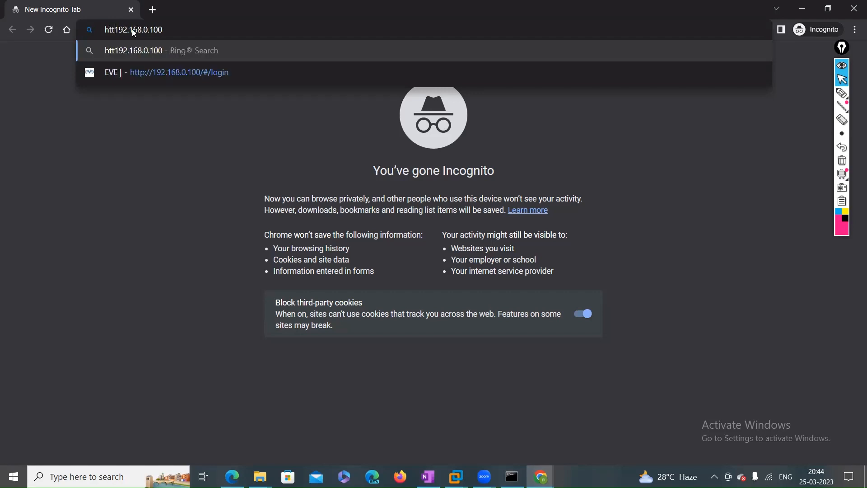
{"action": "type", "text": "p:"}
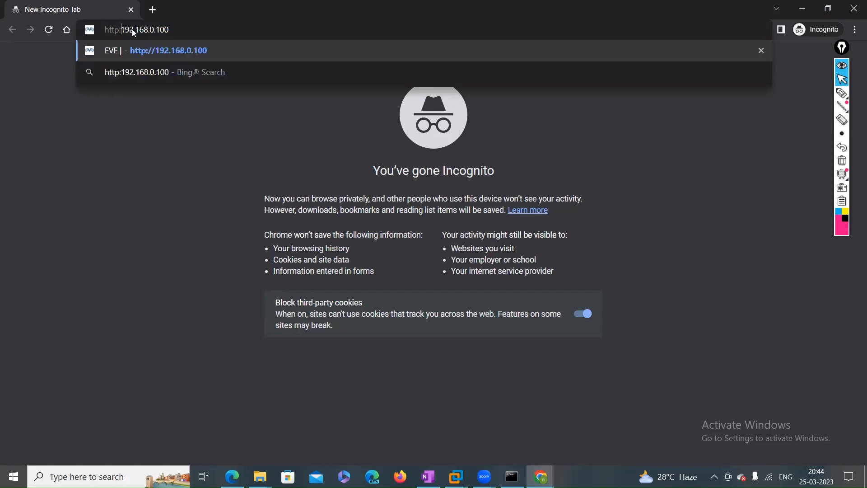
{"action": "type", "text": "//"}
{"action": "key", "text": "Return"}
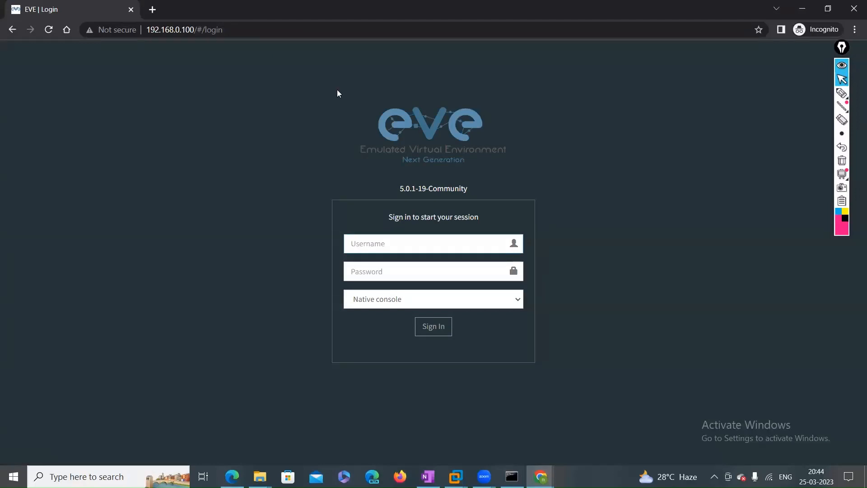
{"action": "left_click", "coordinate": [843, 94]}
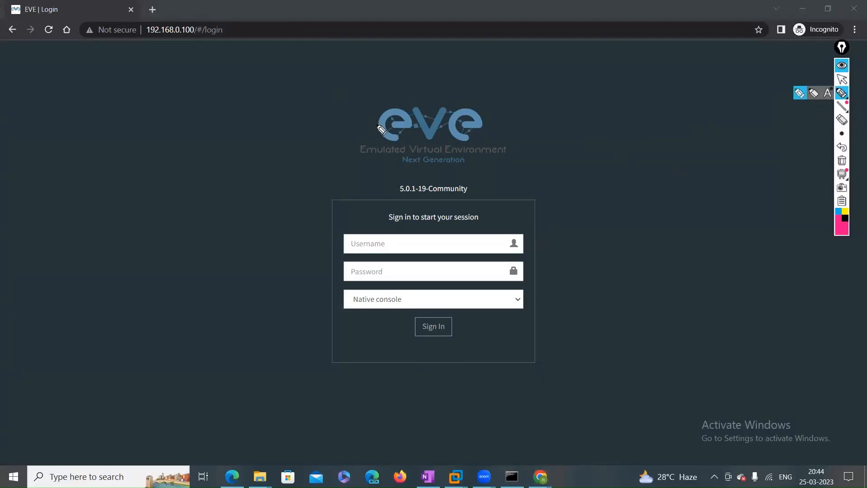
{"action": "left_click_drag", "start_coordinate": [369, 140], "coordinate": [474, 146]}
{"action": "mouse_move", "coordinate": [335, 225]}
{"action": "left_mouse_down"}
{"action": "mouse_move", "coordinate": [302, 232]}
{"action": "mouse_move", "coordinate": [298, 221]}
{"action": "left_mouse_up"}
{"action": "mouse_move", "coordinate": [292, 268]}
{"action": "left_mouse_down"}
{"action": "mouse_move", "coordinate": [295, 275]}
{"action": "mouse_move", "coordinate": [316, 267]}
{"action": "left_mouse_up"}
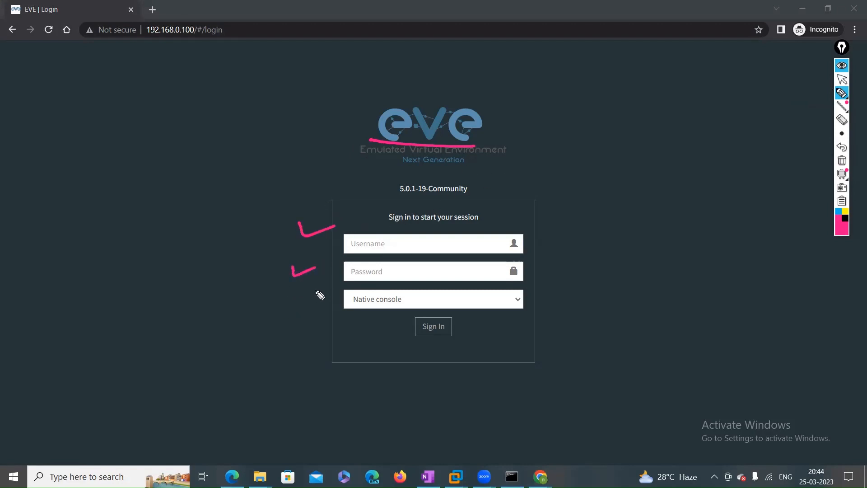
{"action": "mouse_move", "coordinate": [406, 198]}
{"action": "left_mouse_down"}
{"action": "mouse_move", "coordinate": [476, 195]}
{"action": "mouse_move", "coordinate": [456, 173]}
{"action": "mouse_move", "coordinate": [391, 199]}
{"action": "left_mouse_up"}
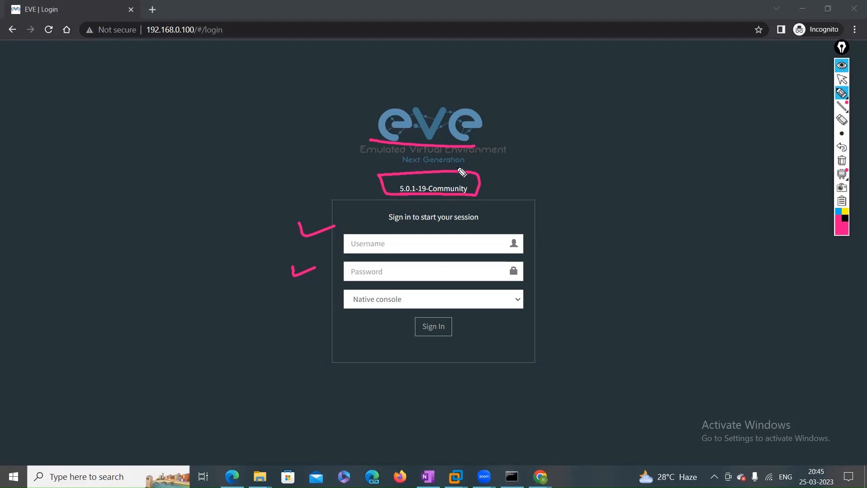
{"action": "left_click", "coordinate": [842, 161]}
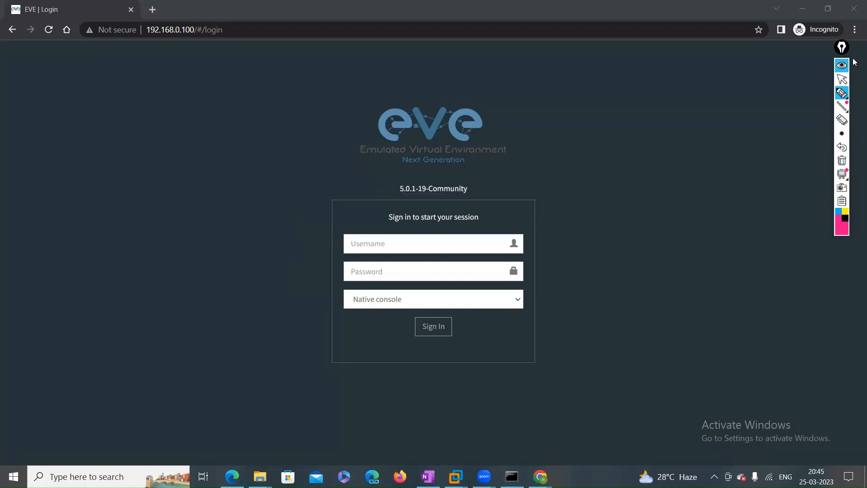
{"action": "left_click", "coordinate": [840, 94]}
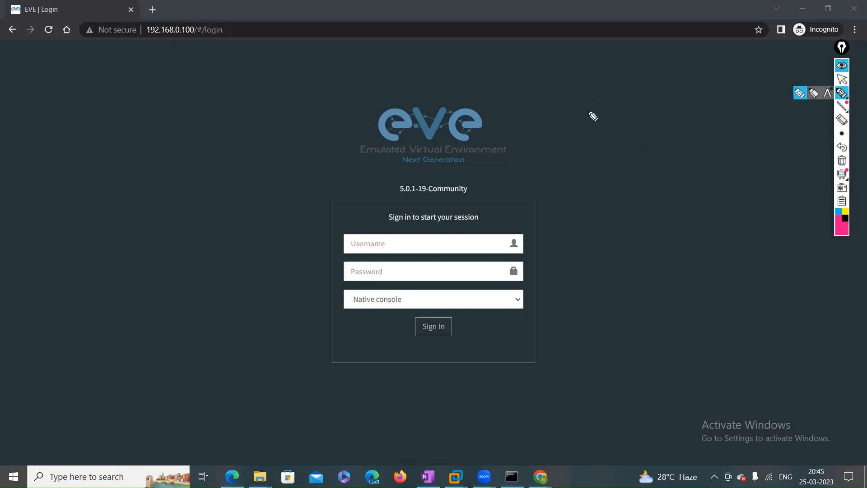
{"action": "mouse_move", "coordinate": [586, 95]}
{"action": "left_mouse_down"}
{"action": "mouse_move", "coordinate": [585, 113]}
{"action": "mouse_move", "coordinate": [623, 112]}
{"action": "mouse_move", "coordinate": [644, 91]}
{"action": "left_mouse_up"}
{"action": "left_click_drag", "start_coordinate": [608, 164], "coordinate": [611, 189]}
{"action": "mouse_move", "coordinate": [621, 167]}
{"action": "left_mouse_down"}
{"action": "mouse_move", "coordinate": [632, 168]}
{"action": "mouse_move", "coordinate": [636, 182]}
{"action": "mouse_move", "coordinate": [653, 158]}
{"action": "left_mouse_up"}
{"action": "left_click_drag", "start_coordinate": [653, 94], "coordinate": [698, 79]}
{"action": "left_click_drag", "start_coordinate": [687, 68], "coordinate": [694, 88]}
{"action": "left_click_drag", "start_coordinate": [719, 61], "coordinate": [769, 75]}
{"action": "left_click_drag", "start_coordinate": [730, 100], "coordinate": [771, 108]}
{"action": "left_click_drag", "start_coordinate": [671, 169], "coordinate": [703, 157]}
{"action": "mouse_move", "coordinate": [692, 152]}
{"action": "left_mouse_down"}
{"action": "mouse_move", "coordinate": [698, 169]}
{"action": "mouse_move", "coordinate": [779, 170]}
{"action": "left_mouse_up"}
{"action": "left_click_drag", "start_coordinate": [732, 202], "coordinate": [785, 208]}
{"action": "left_click", "coordinate": [836, 161]}
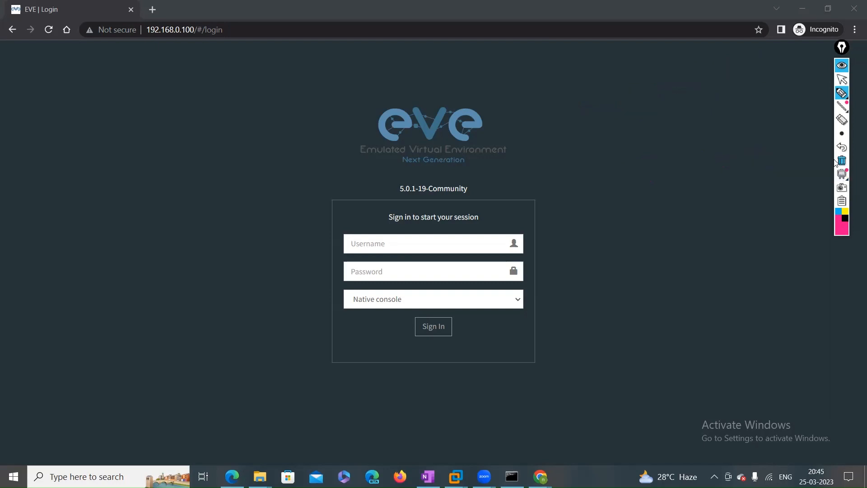
{"action": "left_click", "coordinate": [842, 80]}
Enter admin as the username and type the account password, then annotate the login form
{"action": "left_click", "coordinate": [388, 248]}
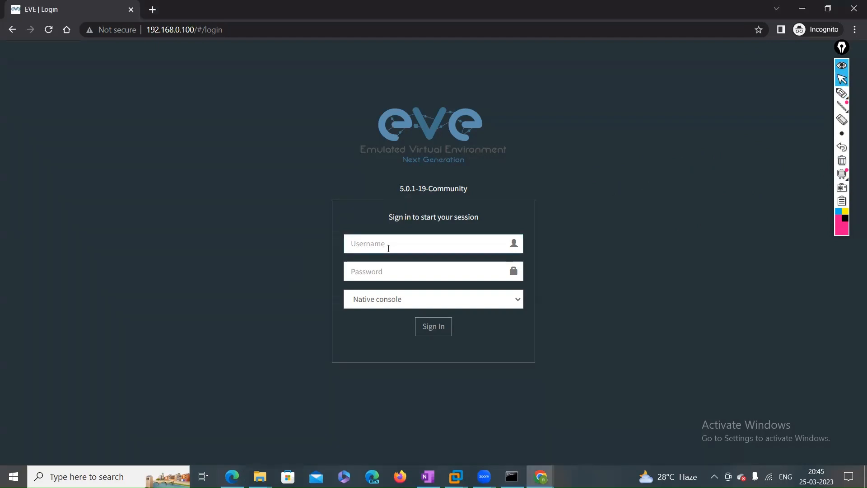
{"action": "type", "text": "admin"}
{"action": "key", "text": "Tab"}
{"action": "type", "text": "e"}
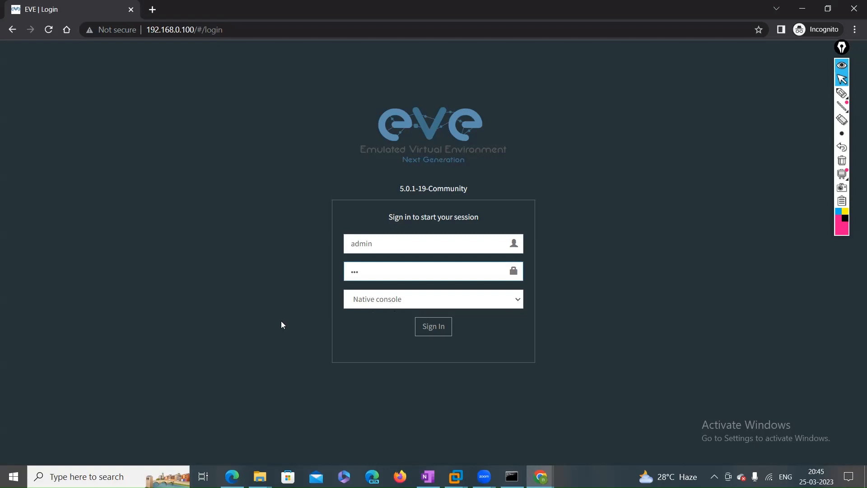
{"action": "left_click", "coordinate": [842, 94]}
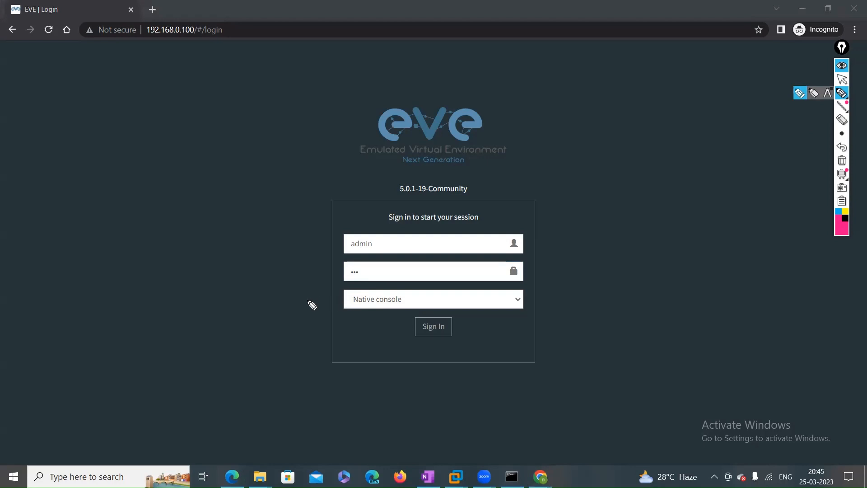
{"action": "mouse_move", "coordinate": [310, 299]}
{"action": "left_mouse_down"}
{"action": "mouse_move", "coordinate": [345, 302]}
{"action": "mouse_move", "coordinate": [326, 315]}
{"action": "left_mouse_up"}
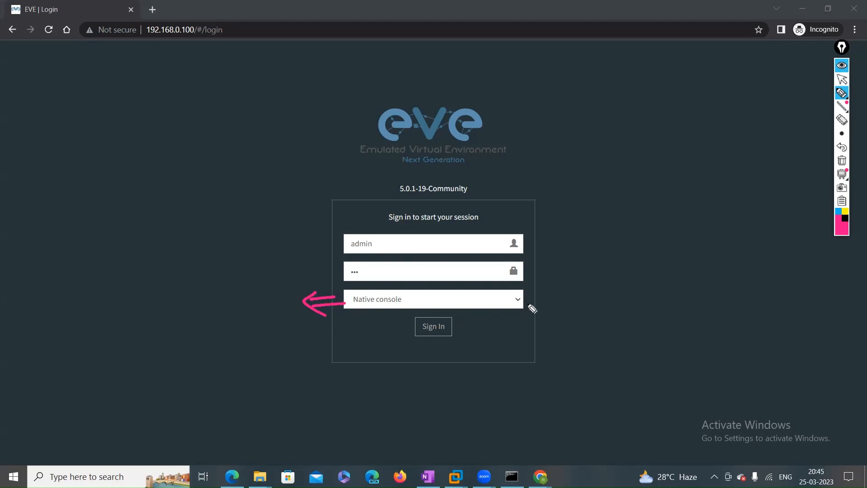
{"action": "left_click_drag", "start_coordinate": [518, 299], "coordinate": [578, 299]}
{"action": "left_click", "coordinate": [610, 271]}
{"action": "mouse_move", "coordinate": [611, 271]}
{"action": "left_mouse_down"}
{"action": "mouse_move", "coordinate": [613, 283]}
{"action": "mouse_move", "coordinate": [673, 273]}
{"action": "mouse_move", "coordinate": [649, 304]}
{"action": "mouse_move", "coordinate": [615, 304]}
{"action": "mouse_move", "coordinate": [688, 309]}
{"action": "left_mouse_up"}
{"action": "mouse_move", "coordinate": [691, 307]}
{"action": "left_mouse_down"}
{"action": "mouse_move", "coordinate": [703, 351]}
{"action": "mouse_move", "coordinate": [767, 357]}
{"action": "left_mouse_up"}
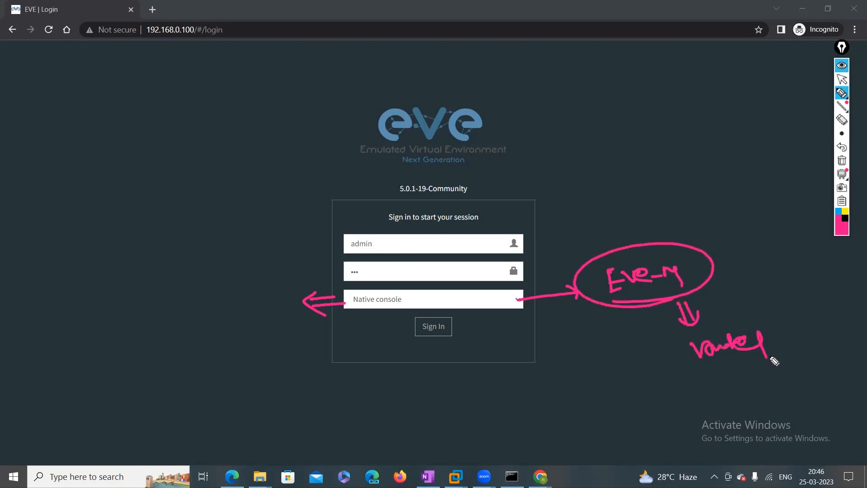
{"action": "mouse_move", "coordinate": [717, 384]}
{"action": "left_mouse_down"}
{"action": "mouse_move", "coordinate": [713, 407]}
{"action": "mouse_move", "coordinate": [734, 392]}
{"action": "mouse_move", "coordinate": [775, 393]}
{"action": "left_mouse_up"}
{"action": "mouse_move", "coordinate": [724, 428]}
{"action": "left_mouse_down"}
{"action": "mouse_move", "coordinate": [732, 443]}
{"action": "mouse_move", "coordinate": [773, 420]}
{"action": "left_mouse_up"}
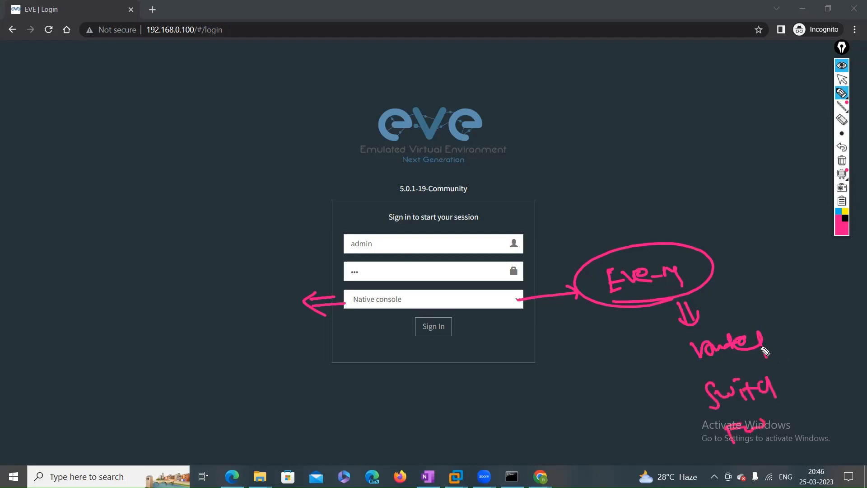
{"action": "mouse_move", "coordinate": [705, 368]}
{"action": "left_mouse_down"}
{"action": "mouse_move", "coordinate": [765, 317]}
{"action": "mouse_move", "coordinate": [692, 371]}
{"action": "mouse_move", "coordinate": [724, 363]}
{"action": "left_mouse_up"}
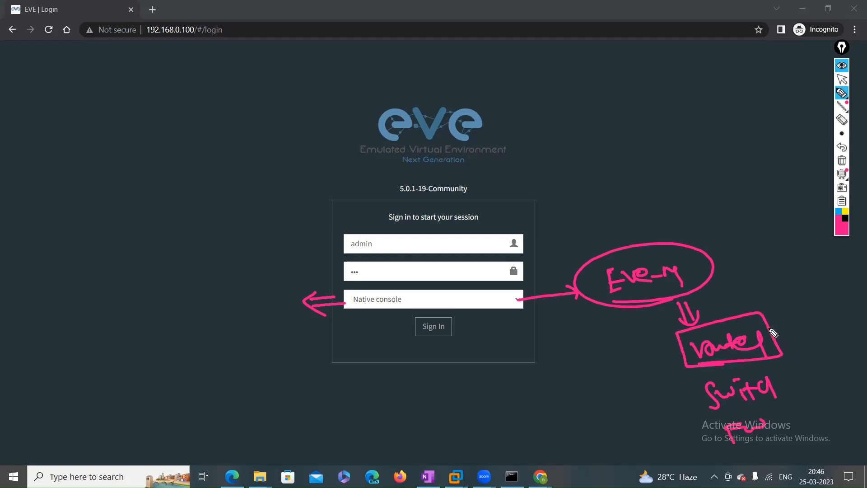
{"action": "left_click_drag", "start_coordinate": [782, 333], "coordinate": [812, 331]}
{"action": "left_click_drag", "start_coordinate": [793, 381], "coordinate": [823, 373]}
{"action": "left_click_drag", "start_coordinate": [800, 416], "coordinate": [824, 414]}
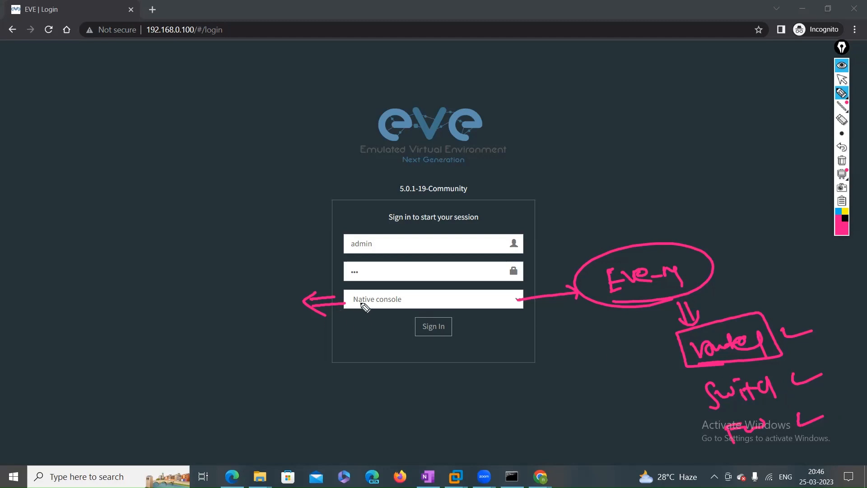
{"action": "mouse_move", "coordinate": [357, 306]}
{"action": "left_mouse_down"}
{"action": "mouse_move", "coordinate": [402, 305]}
{"action": "mouse_move", "coordinate": [405, 291]}
{"action": "mouse_move", "coordinate": [348, 304]}
{"action": "left_mouse_up"}
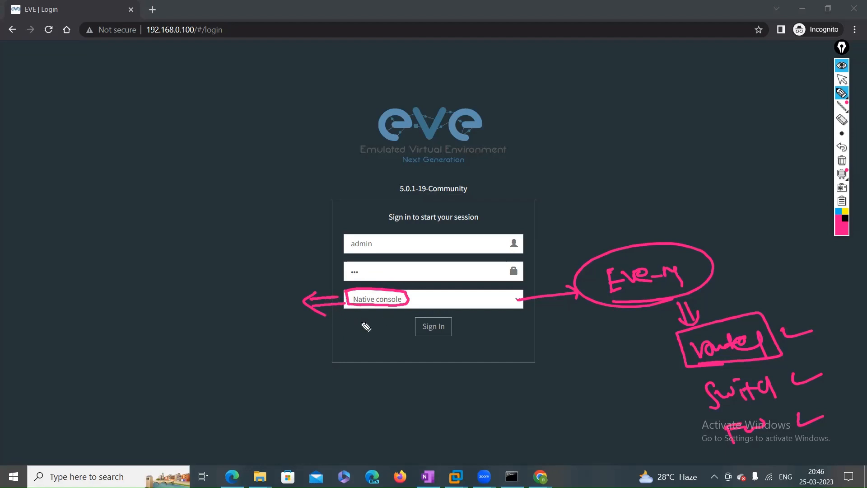
{"action": "mouse_move", "coordinate": [358, 330]}
{"action": "left_mouse_down"}
{"action": "mouse_move", "coordinate": [368, 350]}
{"action": "mouse_move", "coordinate": [383, 351]}
{"action": "left_mouse_up"}
{"action": "mouse_move", "coordinate": [370, 339]}
{"action": "left_mouse_down"}
{"action": "mouse_move", "coordinate": [389, 338]}
{"action": "mouse_move", "coordinate": [387, 350]}
{"action": "mouse_move", "coordinate": [412, 337]}
{"action": "mouse_move", "coordinate": [449, 348]}
{"action": "mouse_move", "coordinate": [483, 330]}
{"action": "mouse_move", "coordinate": [491, 352]}
{"action": "left_mouse_up"}
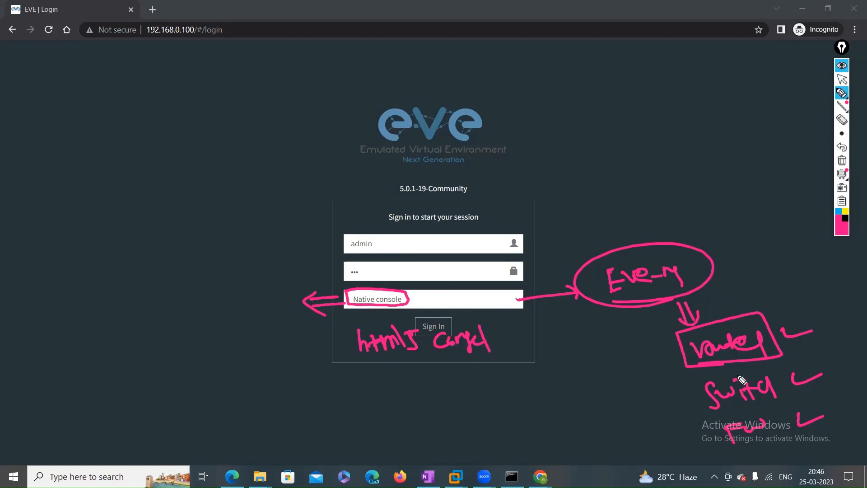
{"action": "left_click_drag", "start_coordinate": [783, 326], "coordinate": [813, 329]}
{"action": "left_click_drag", "start_coordinate": [794, 369], "coordinate": [827, 378]}
{"action": "left_click_drag", "start_coordinate": [803, 413], "coordinate": [827, 411]}
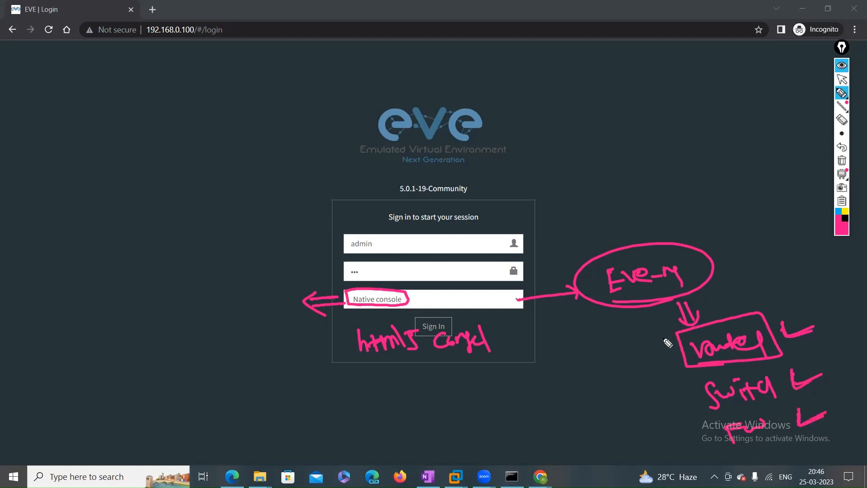
{"action": "mouse_move", "coordinate": [671, 333]}
{"action": "left_mouse_down"}
{"action": "mouse_move", "coordinate": [664, 375]}
{"action": "mouse_move", "coordinate": [689, 447]}
{"action": "mouse_move", "coordinate": [715, 447]}
{"action": "left_mouse_up"}
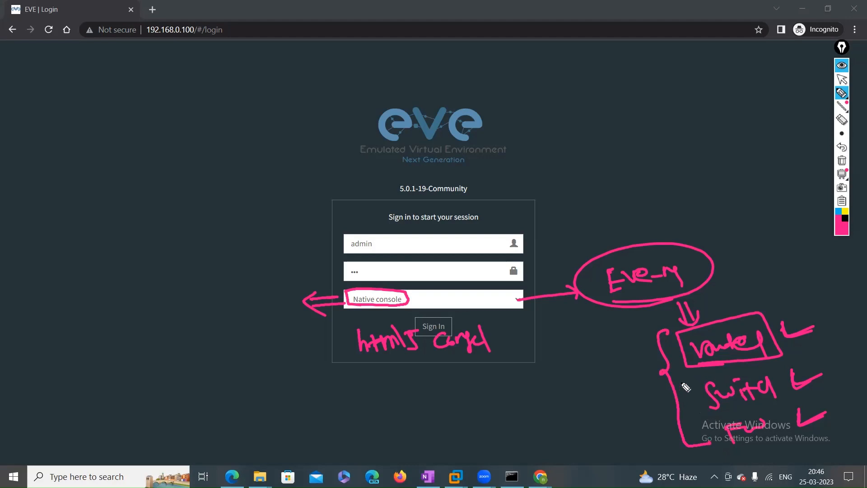
{"action": "left_click_drag", "start_coordinate": [359, 361], "coordinate": [413, 353]}
{"action": "left_click_drag", "start_coordinate": [410, 299], "coordinate": [460, 283]}
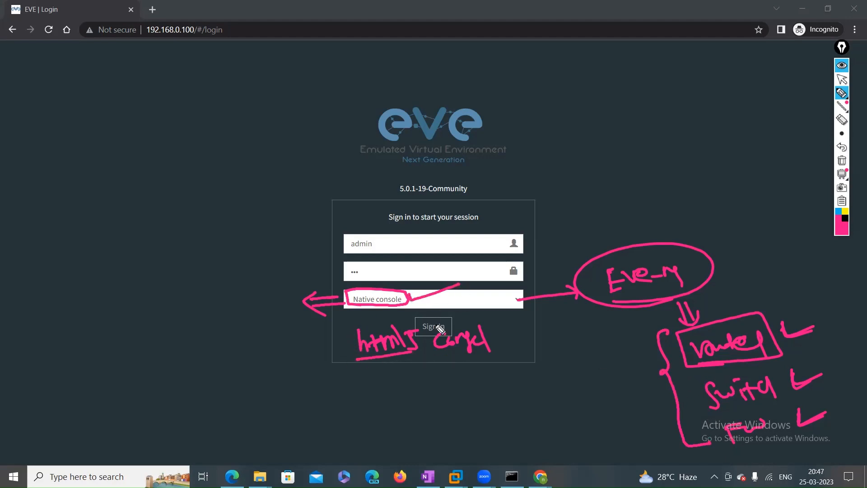
{"action": "mouse_move", "coordinate": [348, 333]}
{"action": "left_mouse_down"}
{"action": "mouse_move", "coordinate": [354, 356]}
{"action": "mouse_move", "coordinate": [401, 354]}
{"action": "mouse_move", "coordinate": [427, 334]}
{"action": "mouse_move", "coordinate": [474, 322]}
{"action": "mouse_move", "coordinate": [470, 352]}
{"action": "mouse_move", "coordinate": [435, 358]}
{"action": "left_mouse_up"}
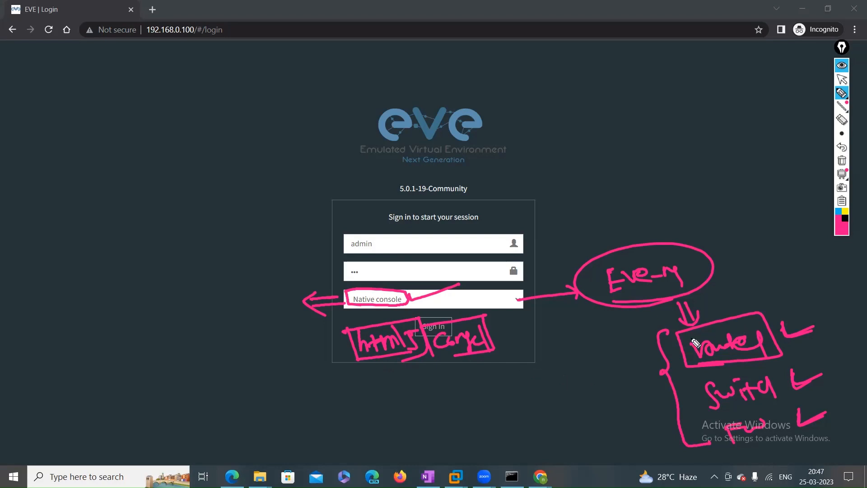
{"action": "left_click", "coordinate": [842, 161]}
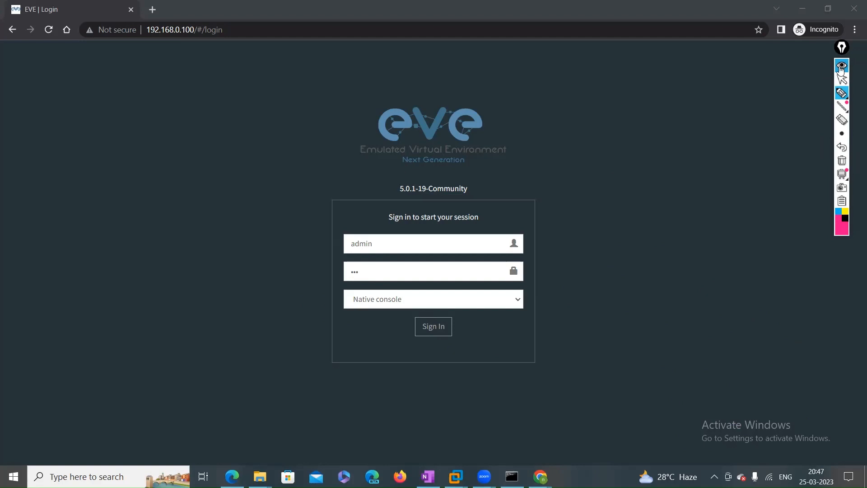
{"action": "left_click", "coordinate": [842, 79]}
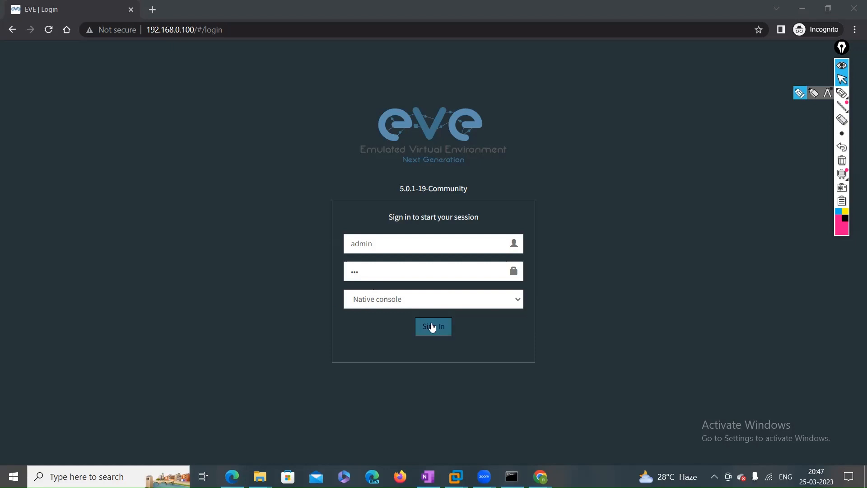
Sign in to EVE-NG with the Native console type, switching back from Html5
{"action": "left_click", "coordinate": [514, 302]}
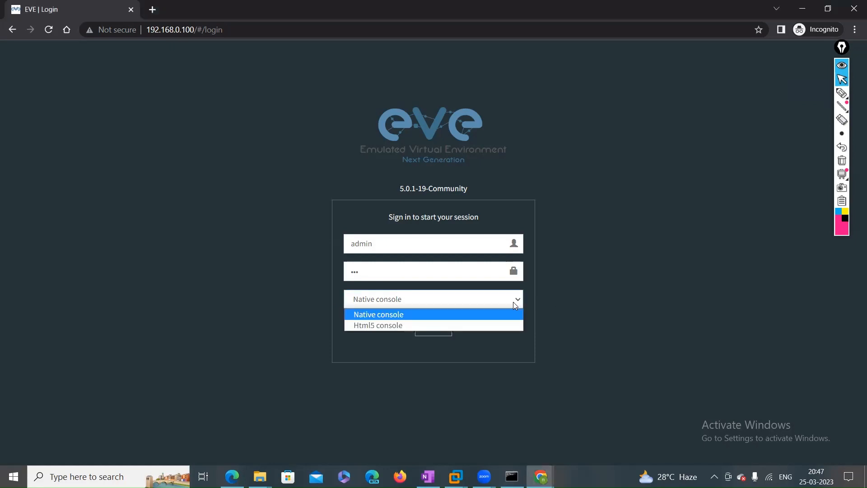
{"action": "left_click", "coordinate": [409, 325]}
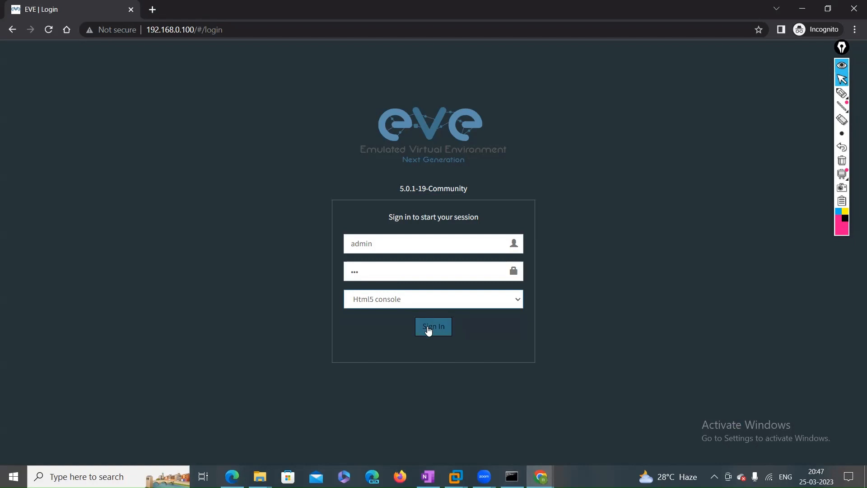
{"action": "left_click", "coordinate": [504, 303]}
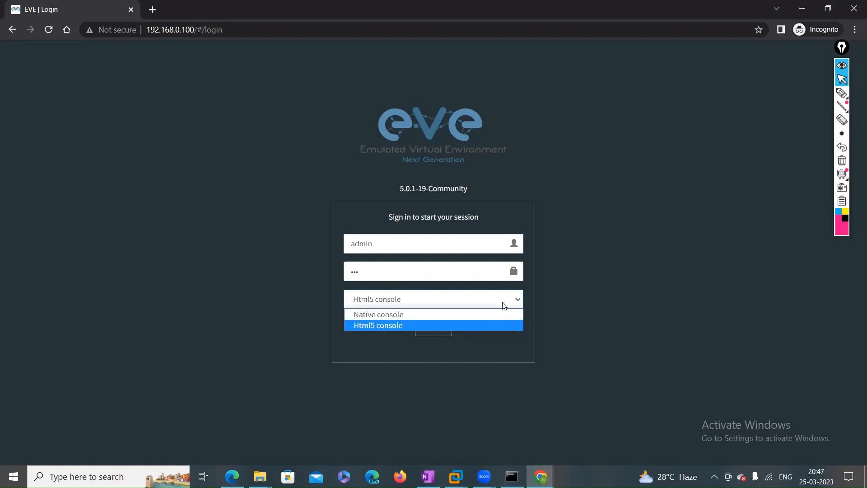
{"action": "left_click", "coordinate": [400, 318]}
{"action": "left_click", "coordinate": [433, 333]}
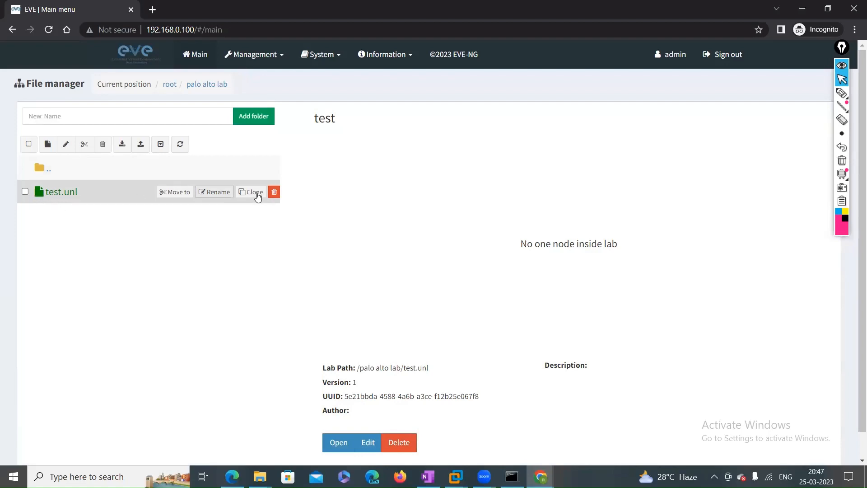
Delete the test.unl lab, then delete the palo alto lab folder from root
{"action": "left_click", "coordinate": [274, 192]}
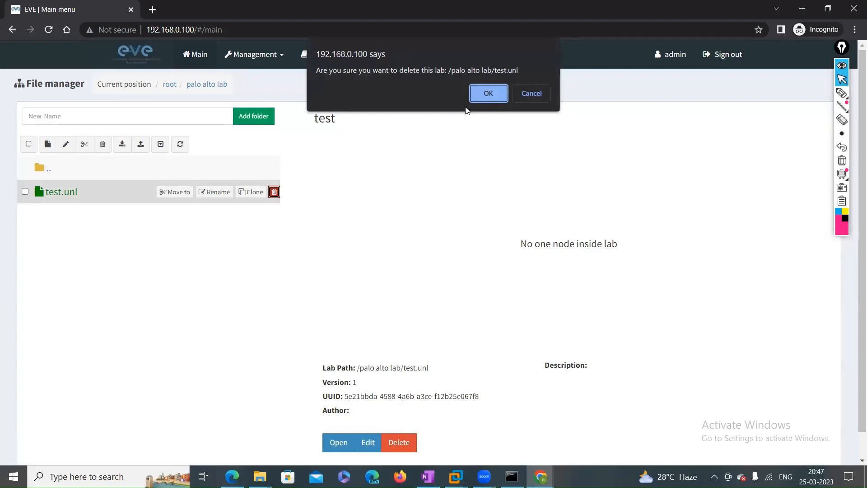
{"action": "left_click", "coordinate": [488, 94]}
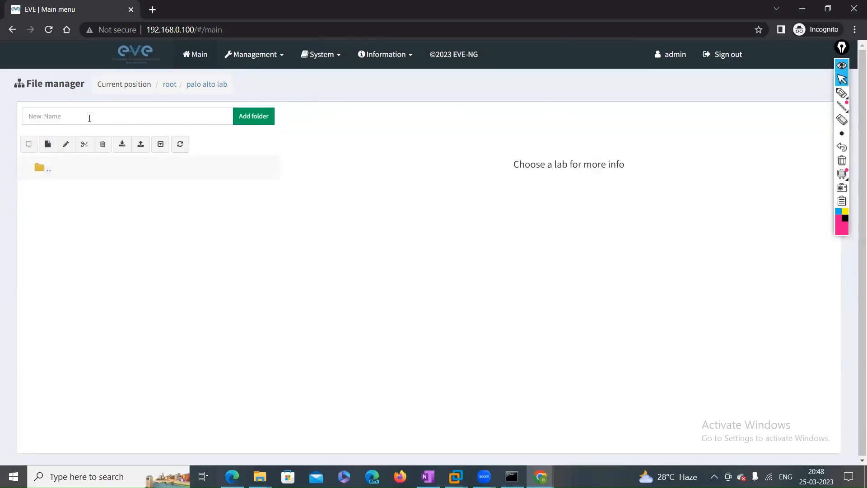
{"action": "left_click", "coordinate": [170, 85]}
{"action": "left_click", "coordinate": [25, 168]}
{"action": "left_click", "coordinate": [103, 144]}
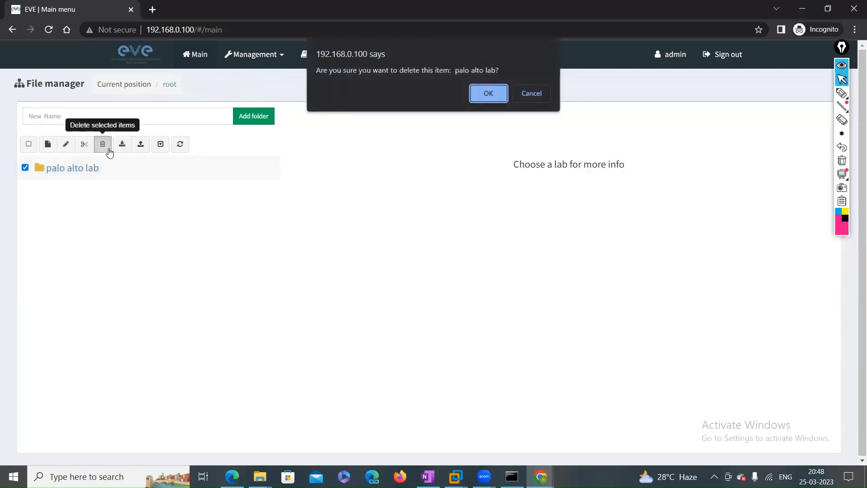
{"action": "left_click", "coordinate": [489, 93]}
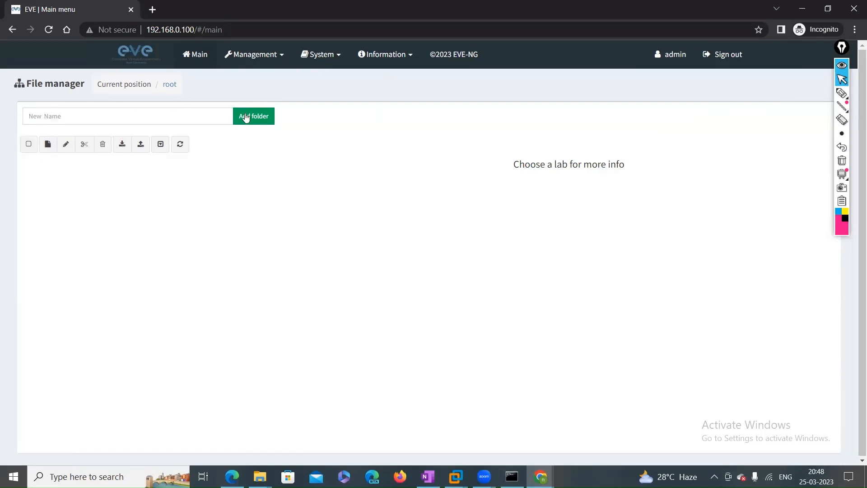
Add a folder named ccna at the root and open it
{"action": "left_click", "coordinate": [147, 120]}
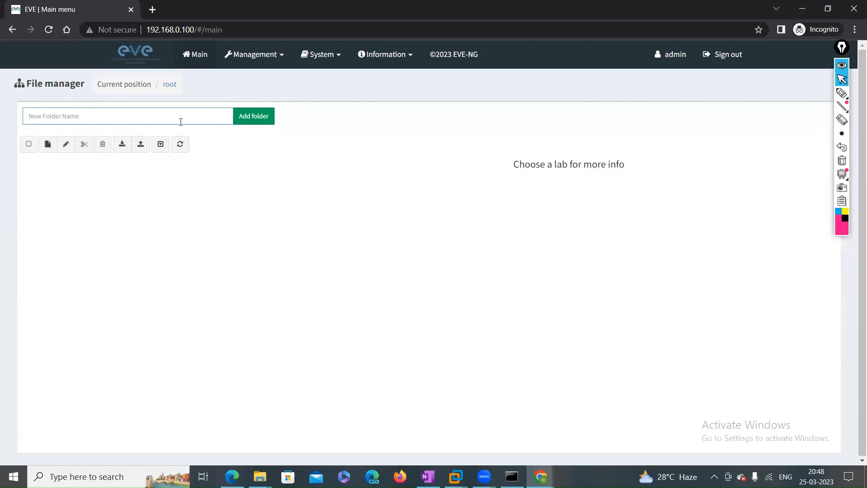
{"action": "type", "text": "ccna"}
{"action": "left_click", "coordinate": [258, 116]}
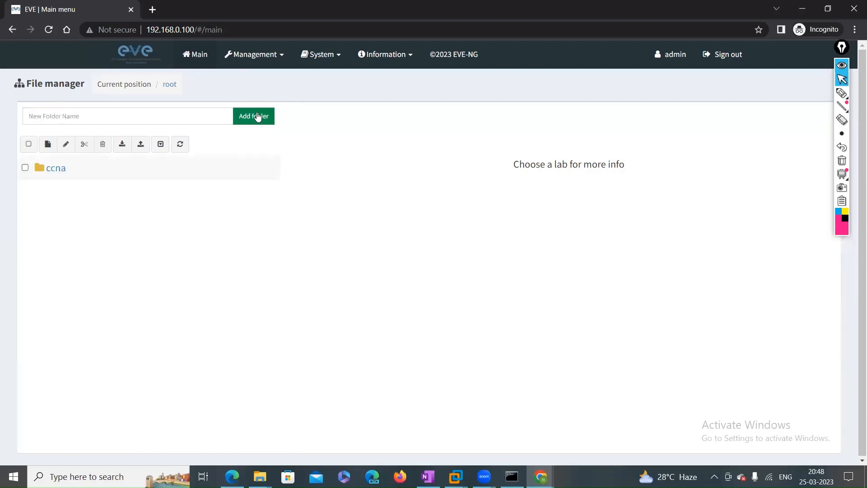
{"action": "double_click", "coordinate": [60, 170]}
Create and save a lab named test-lab inside the ccna folder
{"action": "left_click", "coordinate": [48, 145]}
{"action": "left_click", "coordinate": [143, 142]}
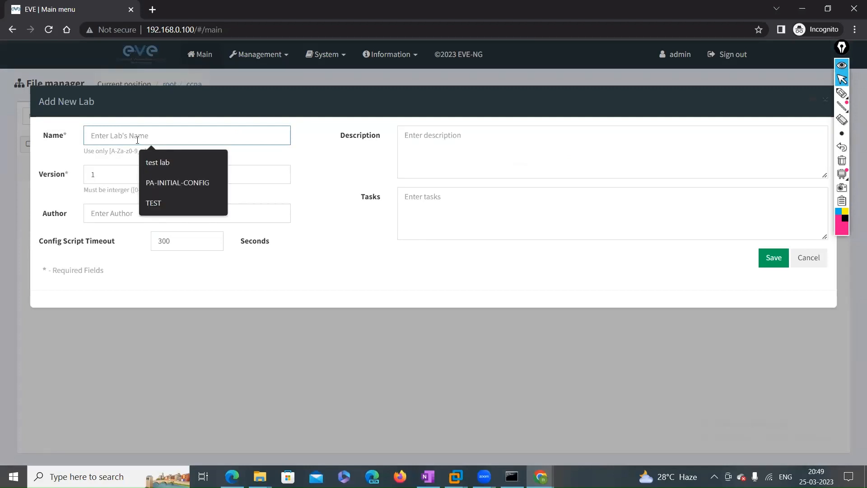
{"action": "type", "text": "test"}
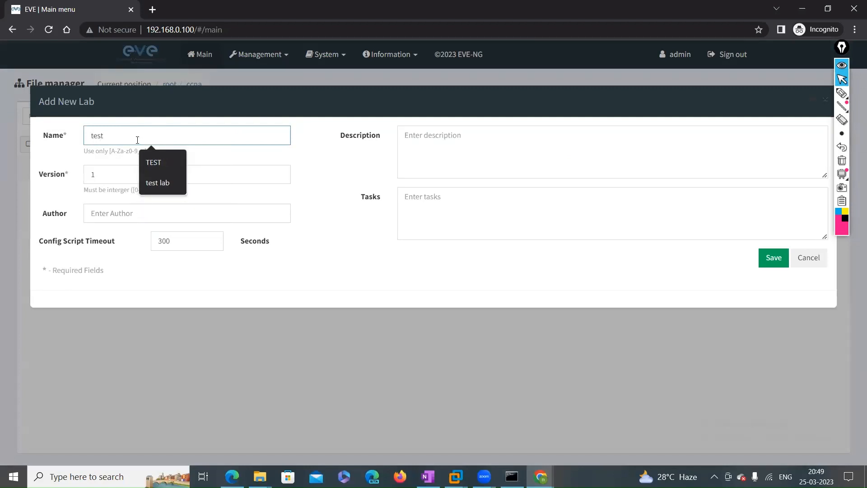
{"action": "type", "text": "-lab"}
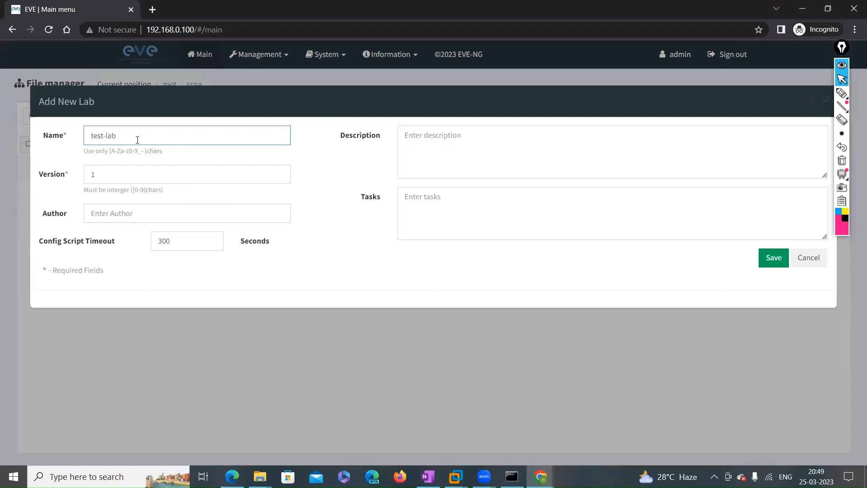
{"action": "left_click", "coordinate": [766, 258]}
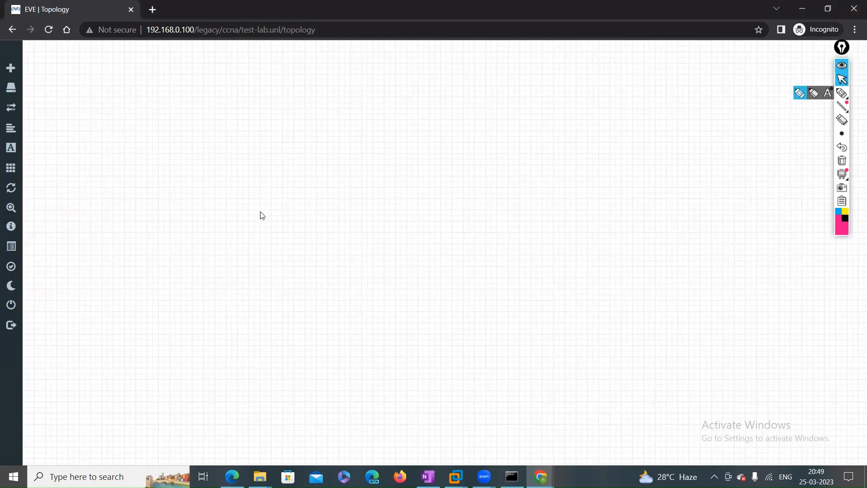
Open the Add a New Node dialog from the canvas and browse templates for Virtual PC (VPCS)
{"action": "right_click", "coordinate": [209, 134]}
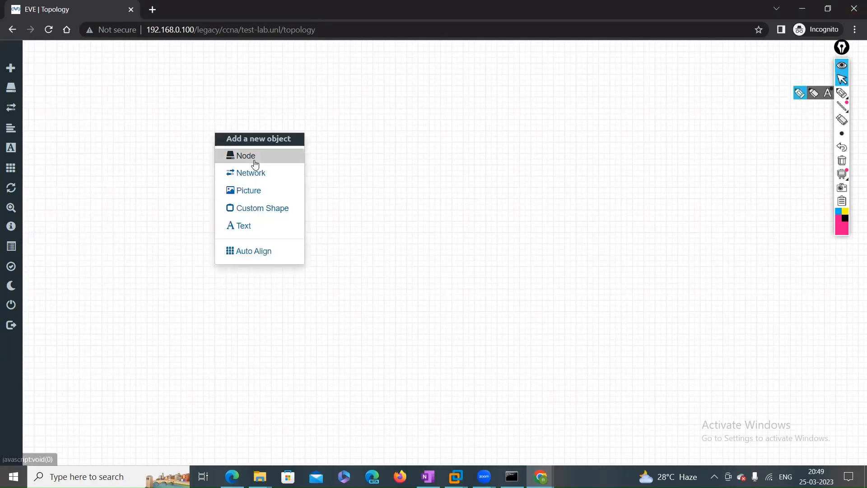
{"action": "left_click", "coordinate": [253, 160]}
{"action": "key", "text": "Down"}
{"action": "key", "text": "Down"}
{"action": "key", "text": "Down"}
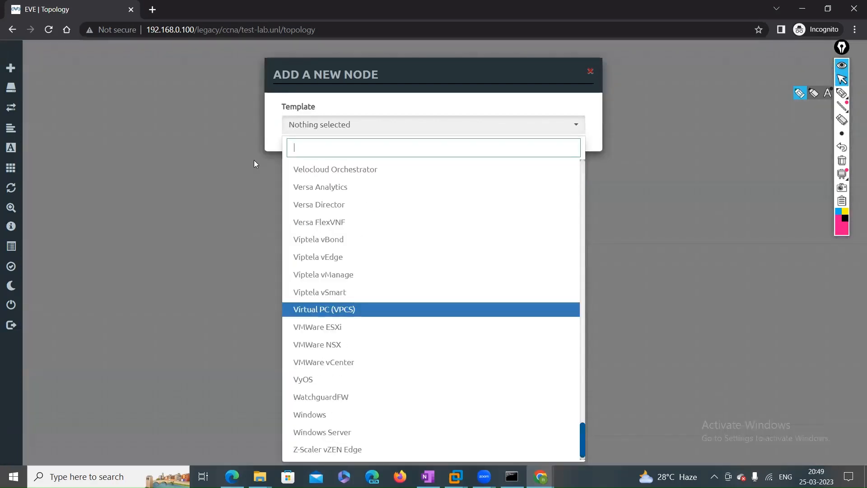
{"action": "scroll", "coordinate": [380, 248], "scroll_direction": "down", "scroll_amount": 1}
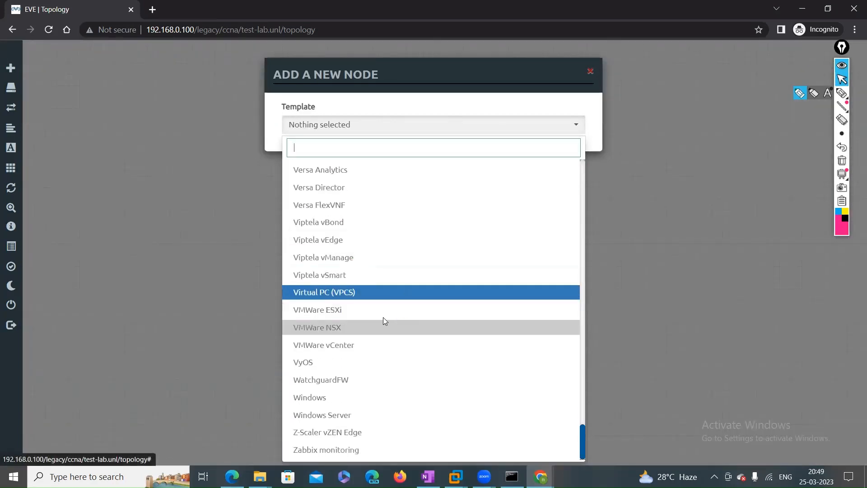
{"action": "scroll", "coordinate": [343, 224], "scroll_direction": "up", "scroll_amount": 20}
{"action": "scroll", "coordinate": [345, 224], "scroll_direction": "up", "scroll_amount": 15}
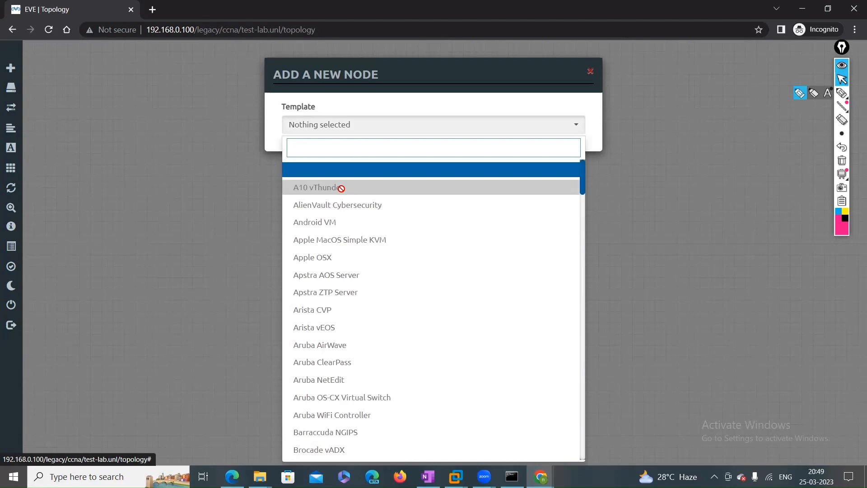
{"action": "scroll", "coordinate": [345, 202], "scroll_direction": "down", "scroll_amount": 20}
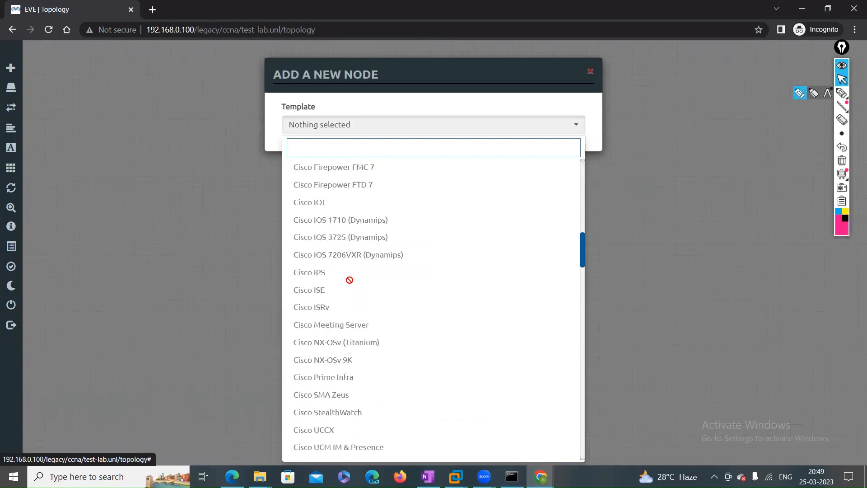
{"action": "scroll", "coordinate": [350, 280], "scroll_direction": "down", "scroll_amount": 20}
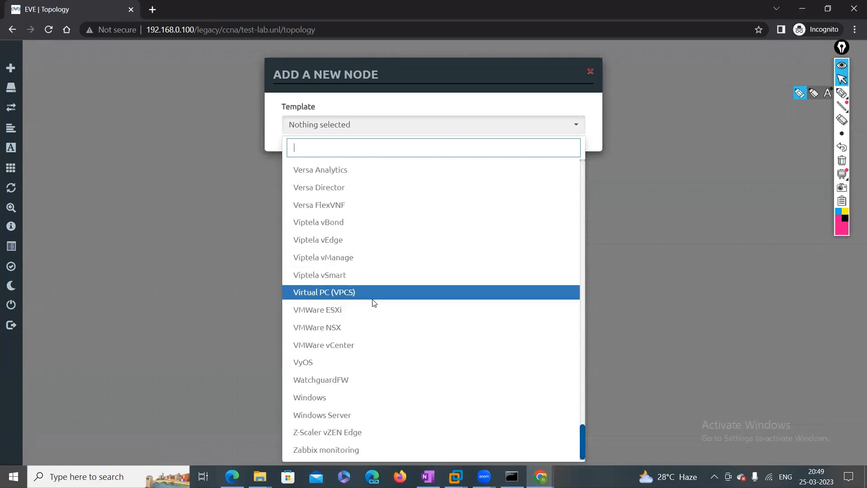
{"action": "key", "text": "XF86AudioRaiseVolume"}
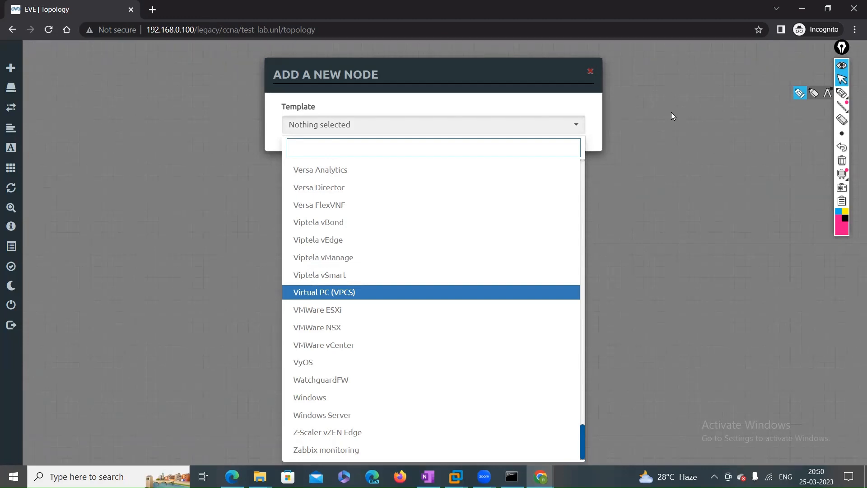
Add a Virtual PC (VPCS) node via the template search, save it, and centre it on the canvas
{"action": "left_click", "coordinate": [588, 72]}
{"action": "right_click", "coordinate": [244, 162]}
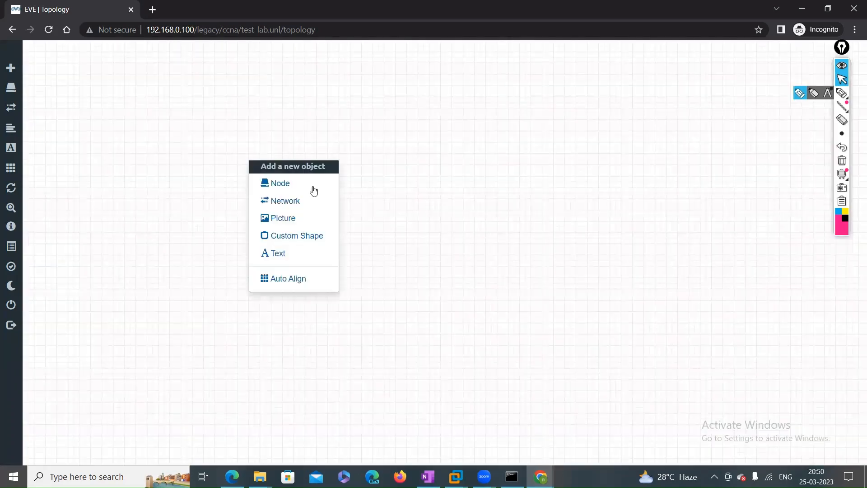
{"action": "left_click", "coordinate": [280, 183]}
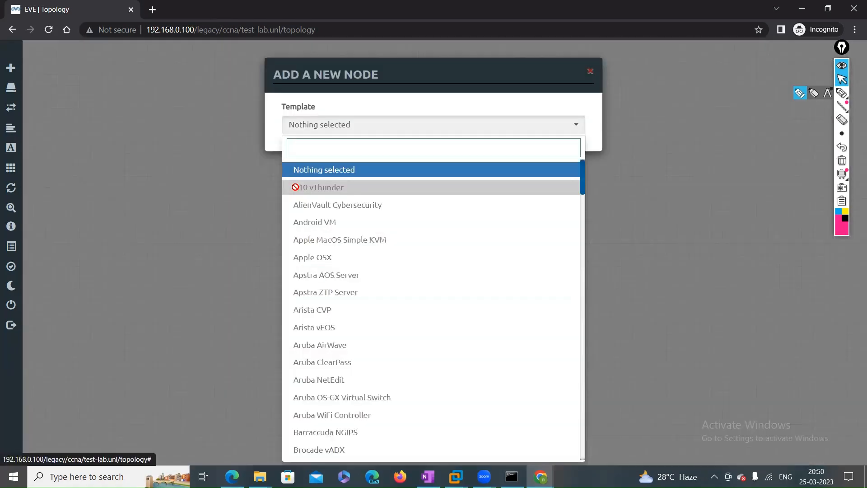
{"action": "type", "text": "v"}
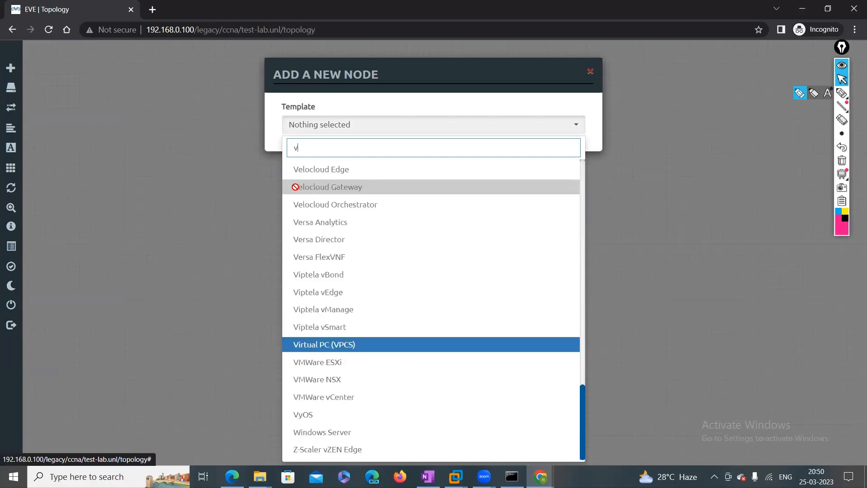
{"action": "key", "text": "Return"}
{"action": "left_click", "coordinate": [377, 411]}
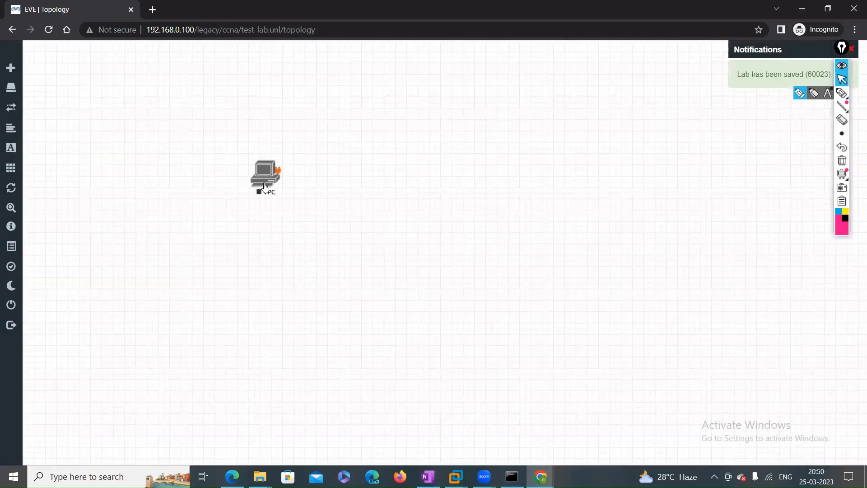
{"action": "left_click_drag", "start_coordinate": [266, 186], "coordinate": [385, 189]}
{"action": "right_click", "coordinate": [388, 182]}
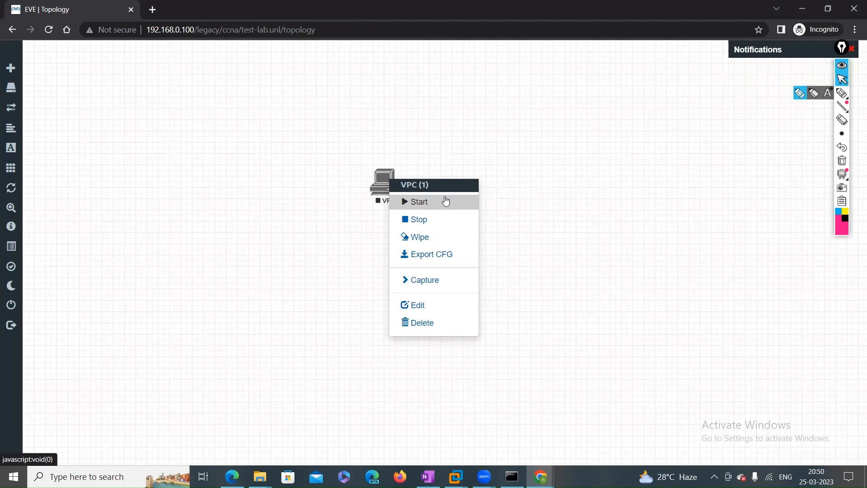
Start the VPC node, confirm its PuTTY telnet console shows prompts, then close the console
{"action": "left_click", "coordinate": [446, 201]}
{"action": "left_click_drag", "start_coordinate": [395, 200], "coordinate": [549, 168]}
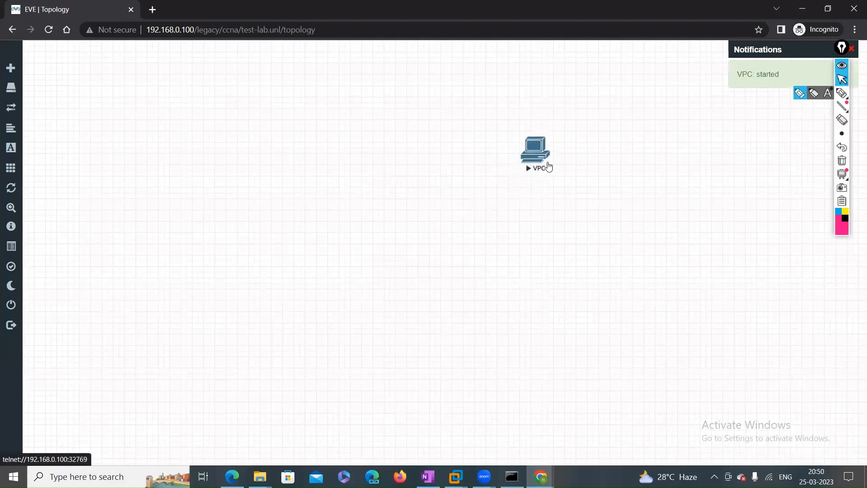
{"action": "left_click", "coordinate": [534, 156]}
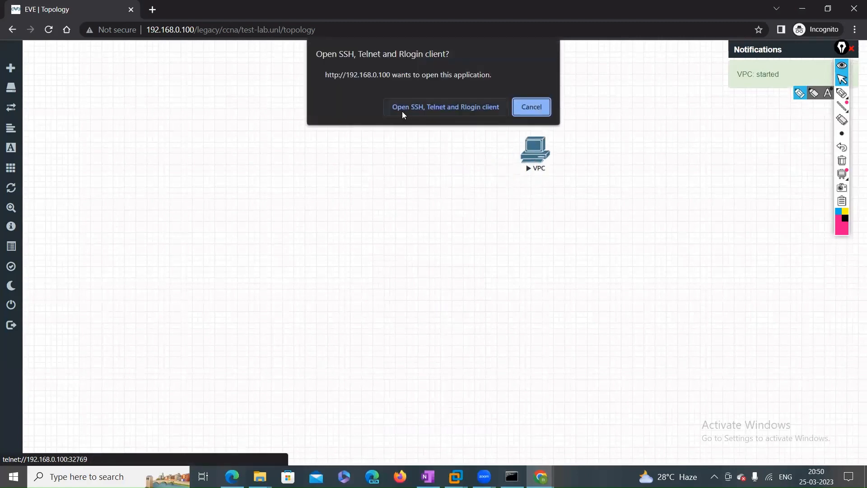
{"action": "left_click", "coordinate": [402, 111]}
{"action": "key", "text": "Return"}
{"action": "key", "text": "Return"}
{"action": "key", "text": "Return"}
{"action": "key", "text": "Return"}
{"action": "key", "text": "Return"}
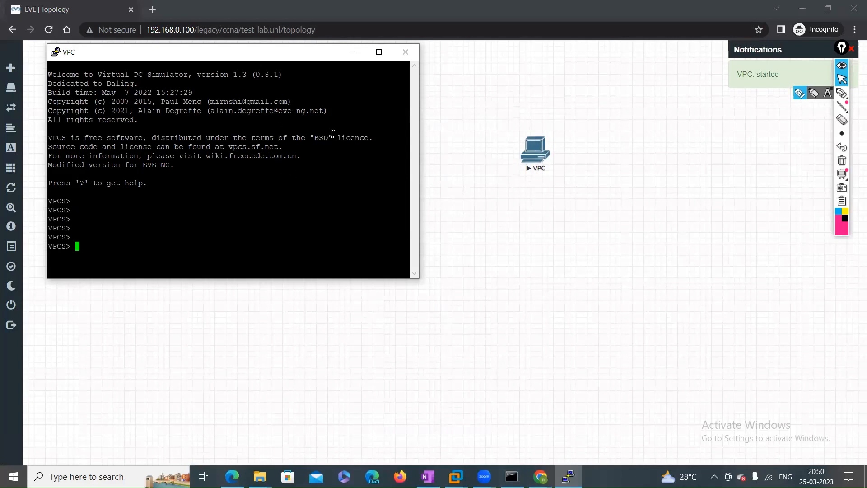
{"action": "left_click", "coordinate": [406, 52]}
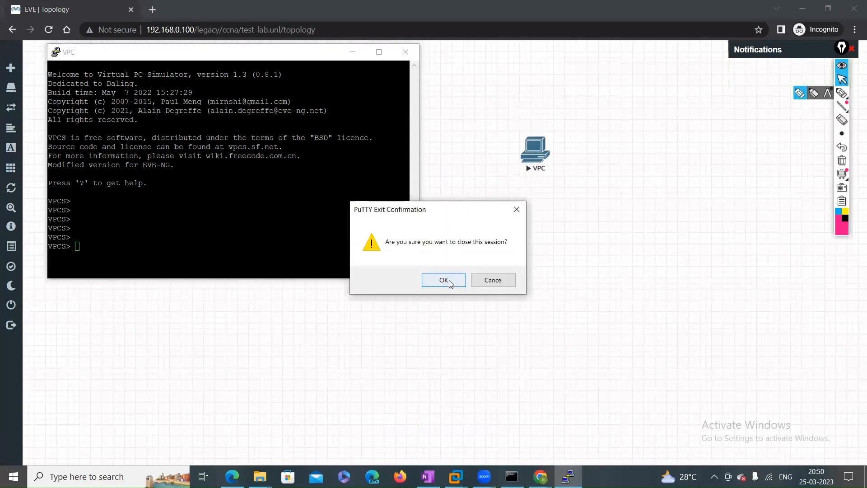
{"action": "left_click", "coordinate": [448, 282]}
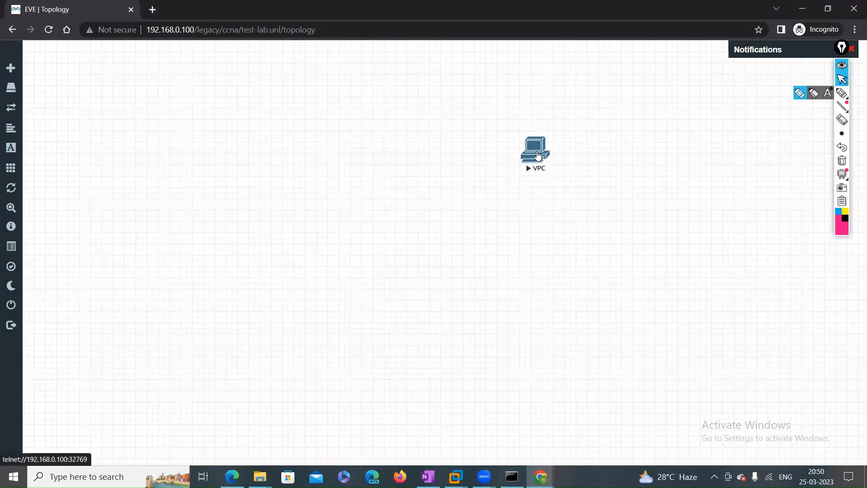
{"action": "left_click_drag", "start_coordinate": [537, 156], "coordinate": [427, 166]}
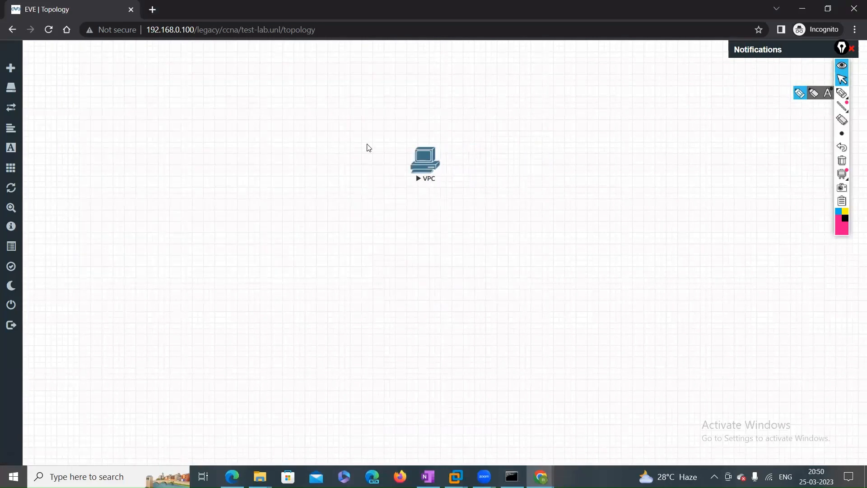